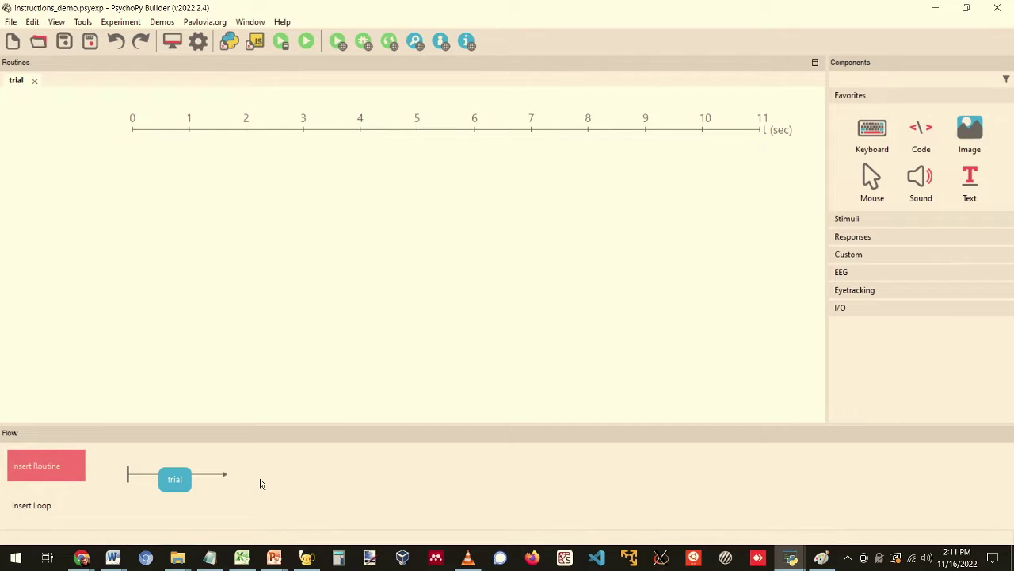
# Step: Switch to File Explorer, open the instructions folder and delete the blank Slide1.PNG
pyautogui.hotkey('alt', 'Tab')
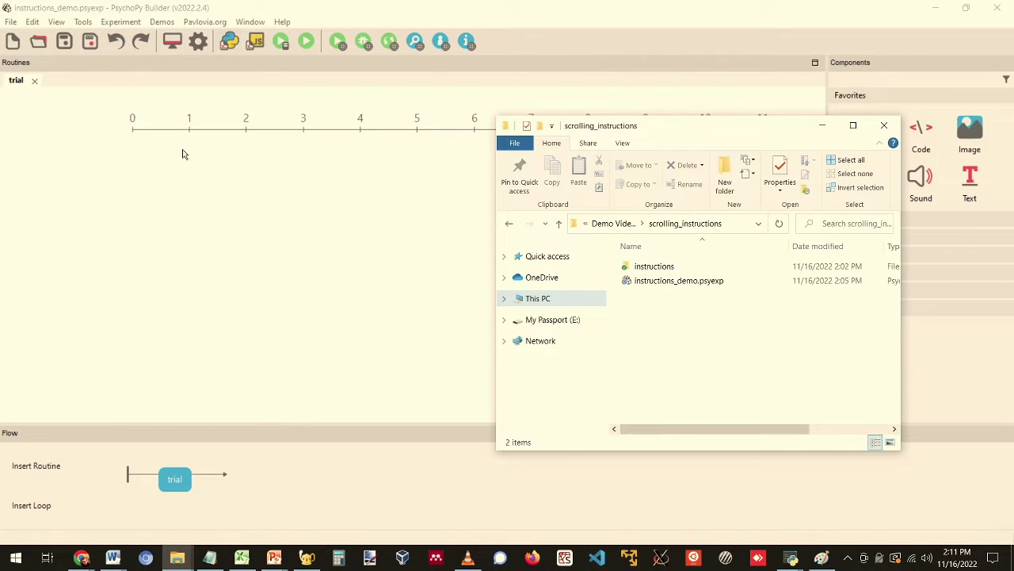
pyautogui.doubleClick(658, 267)
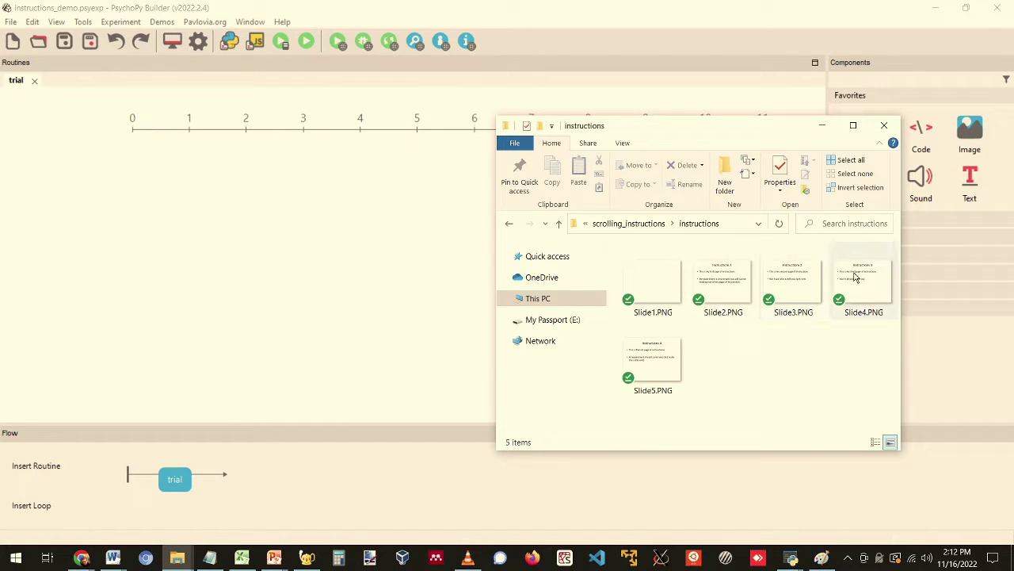
pyautogui.click(652, 285)
pyautogui.press('Delete')
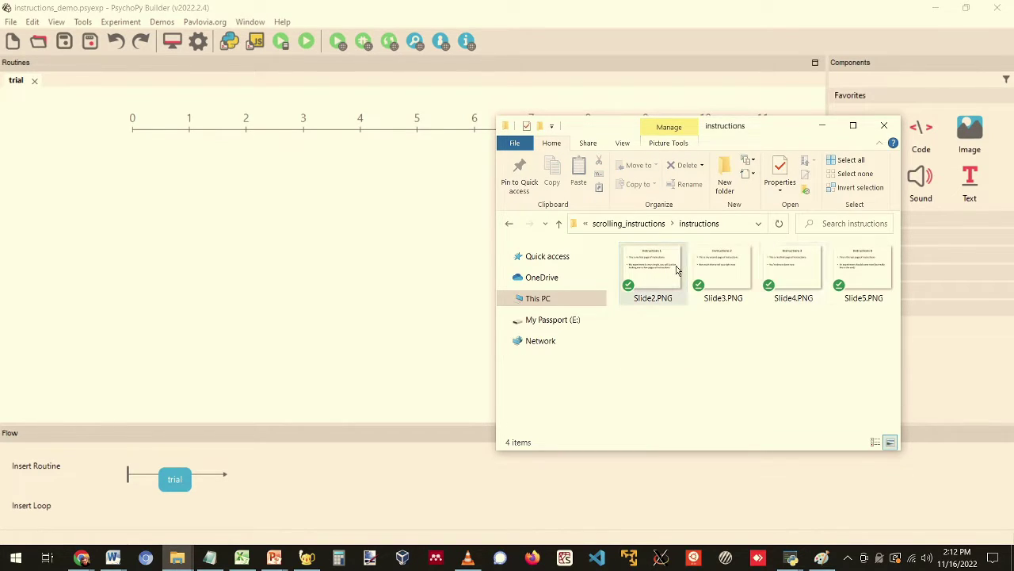
# Step: View the instruction slides from Slide2.PNG through Slide5.PNG in the image viewer, and close it
pyautogui.doubleClick(665, 271)
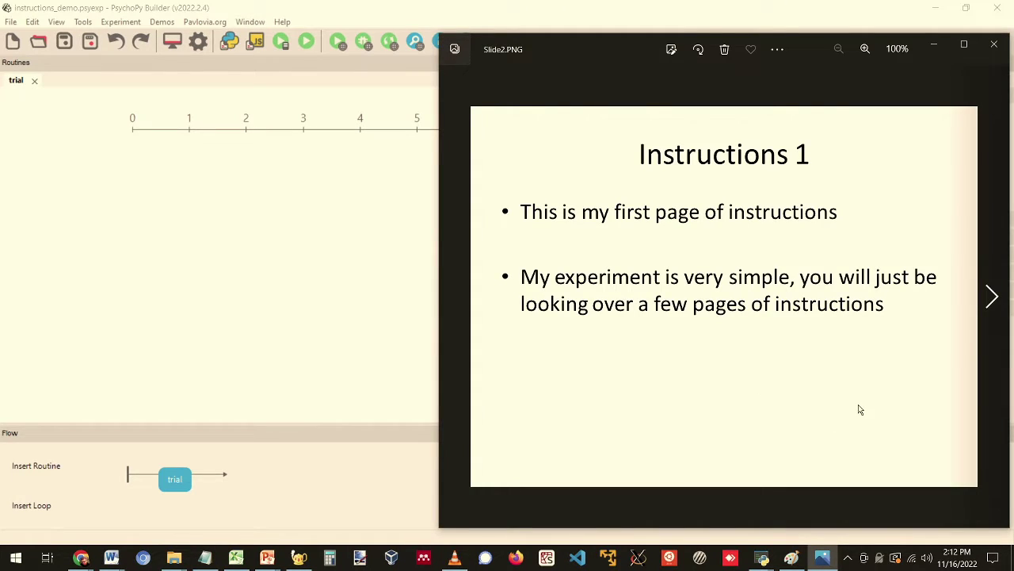
pyautogui.press('Right')
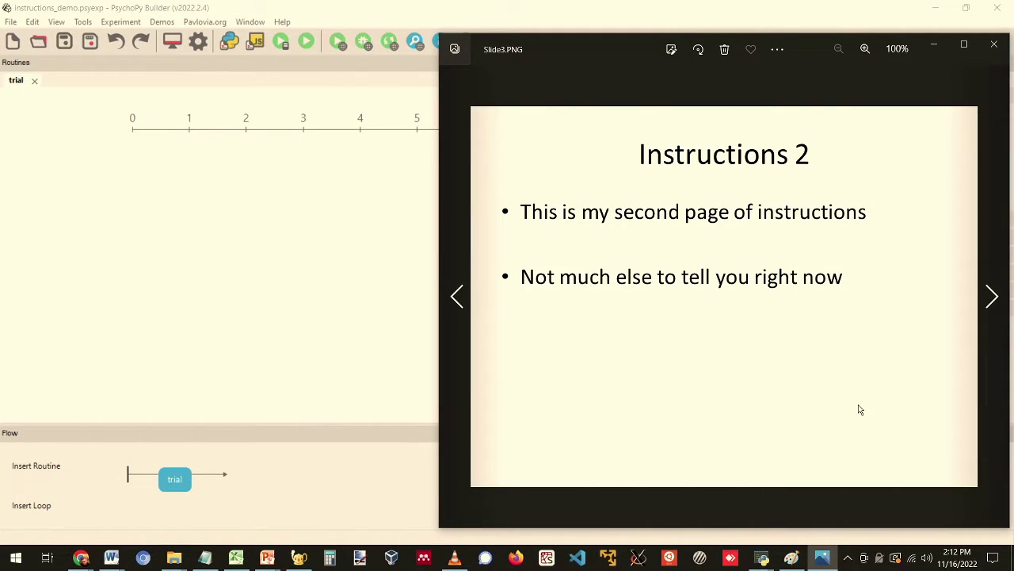
pyautogui.press('Right')
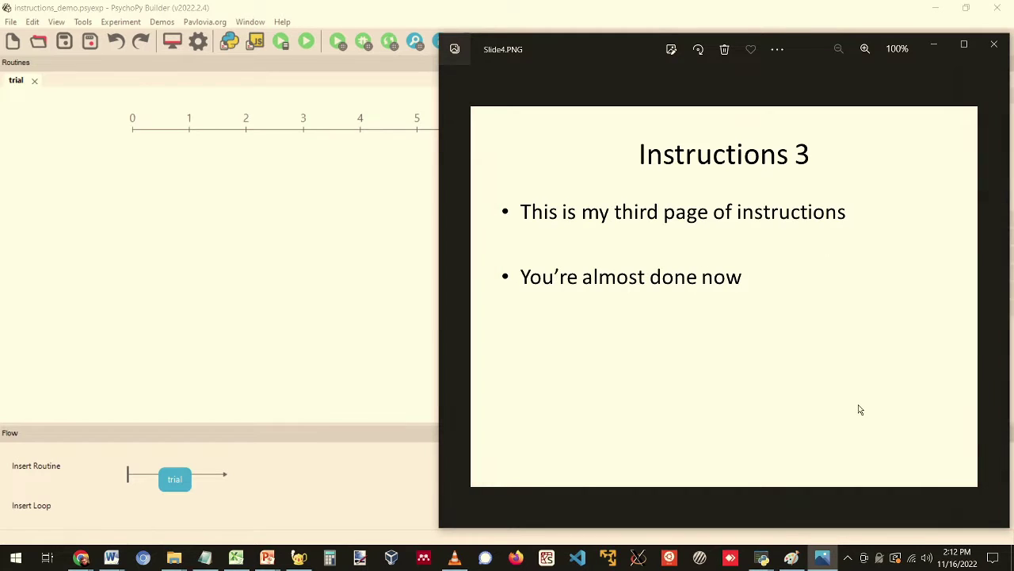
pyautogui.press('Right')
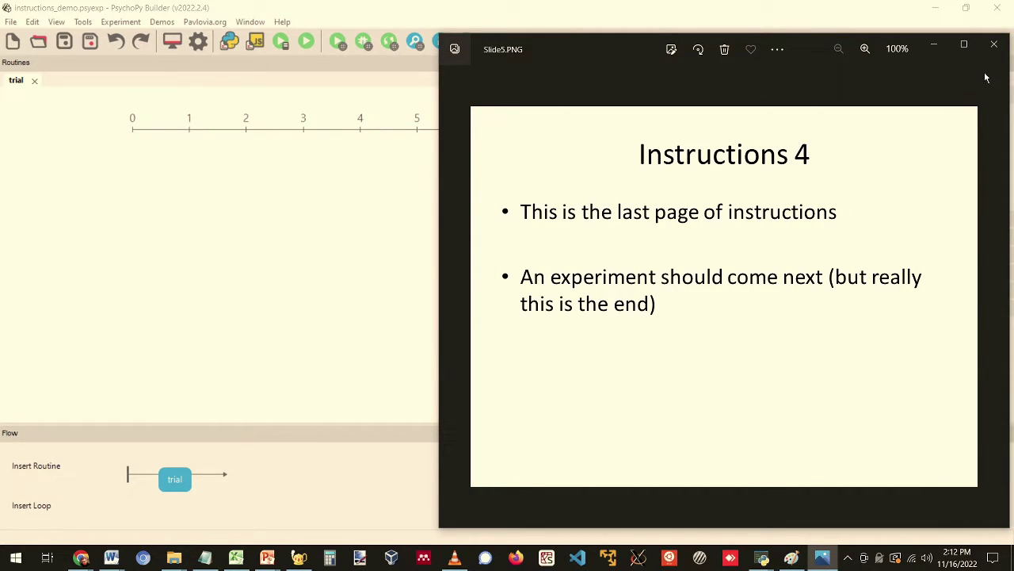
pyautogui.click(993, 44)
# Step: Return to PsychoPy Builder and rename the trial routine to instructionSlide
pyautogui.click(248, 261)
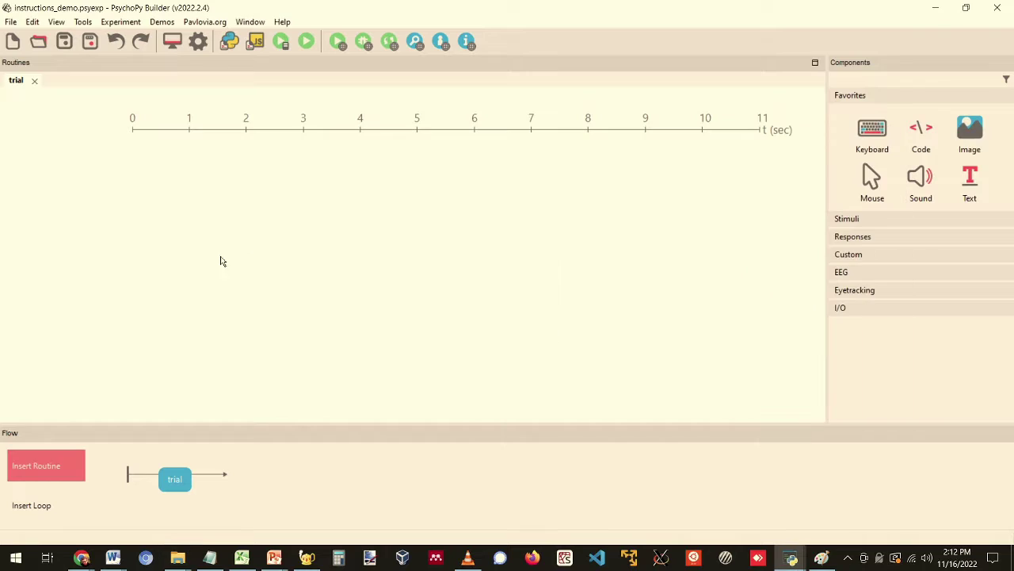
pyautogui.rightClick(175, 478)
pyautogui.click(200, 506)
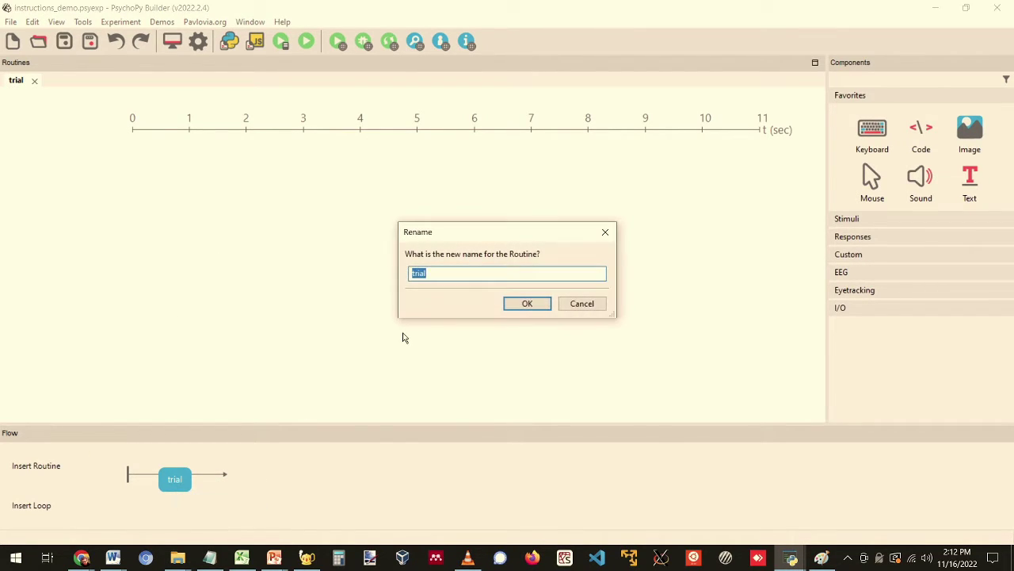
pyautogui.write('instructionSlide')
pyautogui.press('Return')
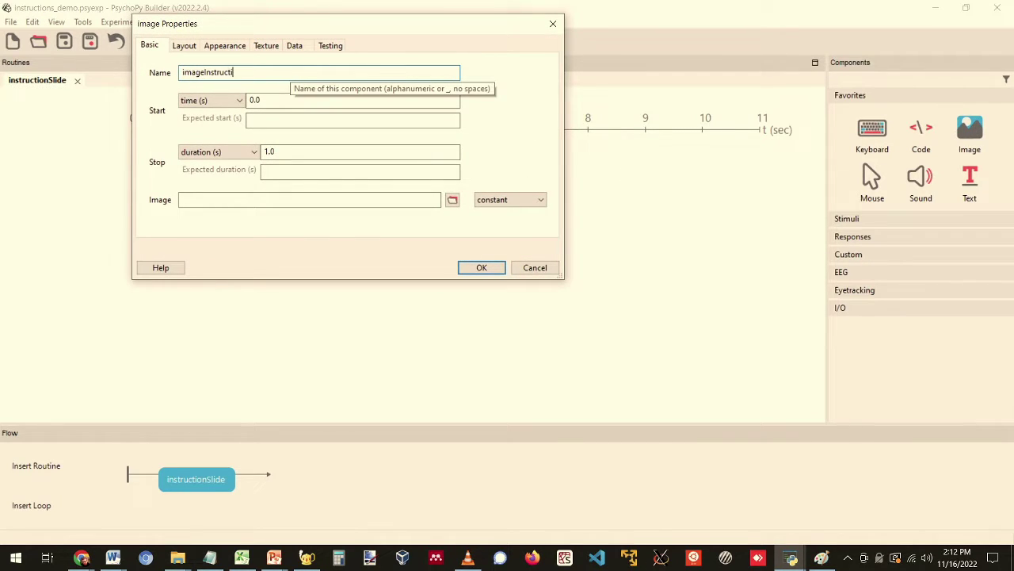
# Step: Add an image component named imageInstruct to the routine with its stop duration left blank
pyautogui.doubleClick(294, 152)
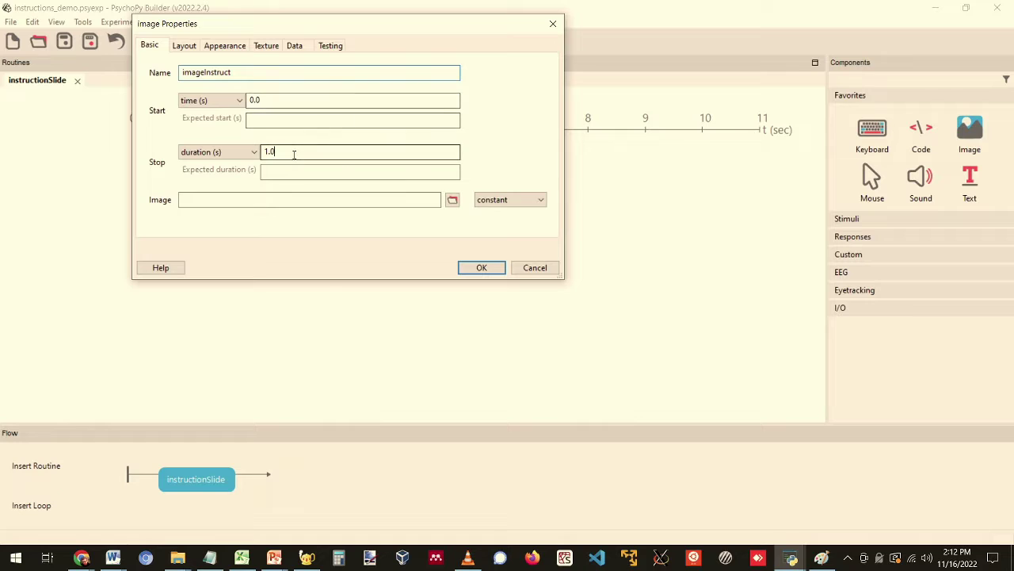
pyautogui.press('BackSpace')
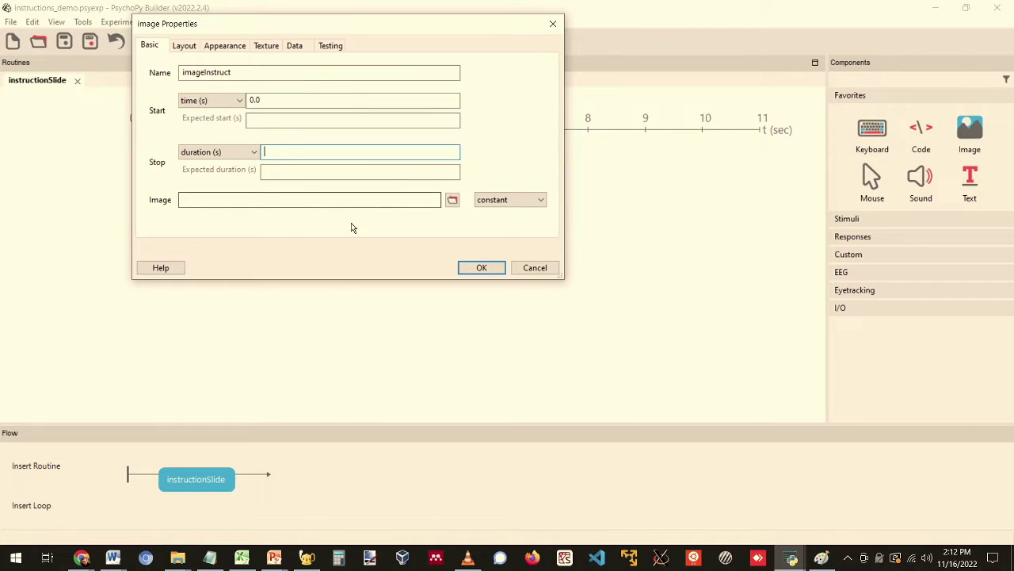
pyautogui.click(482, 267)
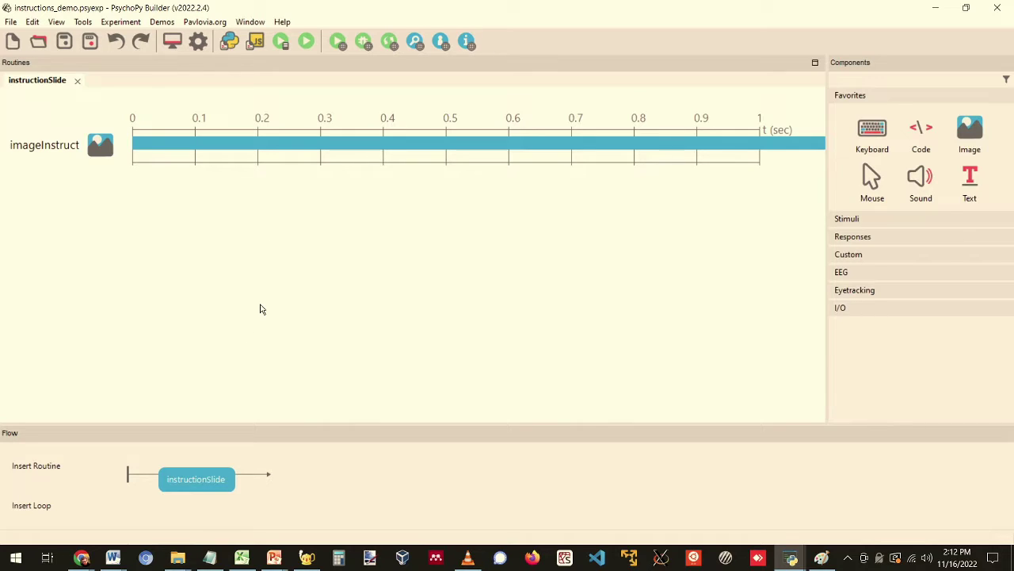
# Step: Switch to File Explorer and create an Excel worksheet named instruction_slides.xlsx in the scrolling_instructions folder
pyautogui.hotkey('alt', 'Tab')
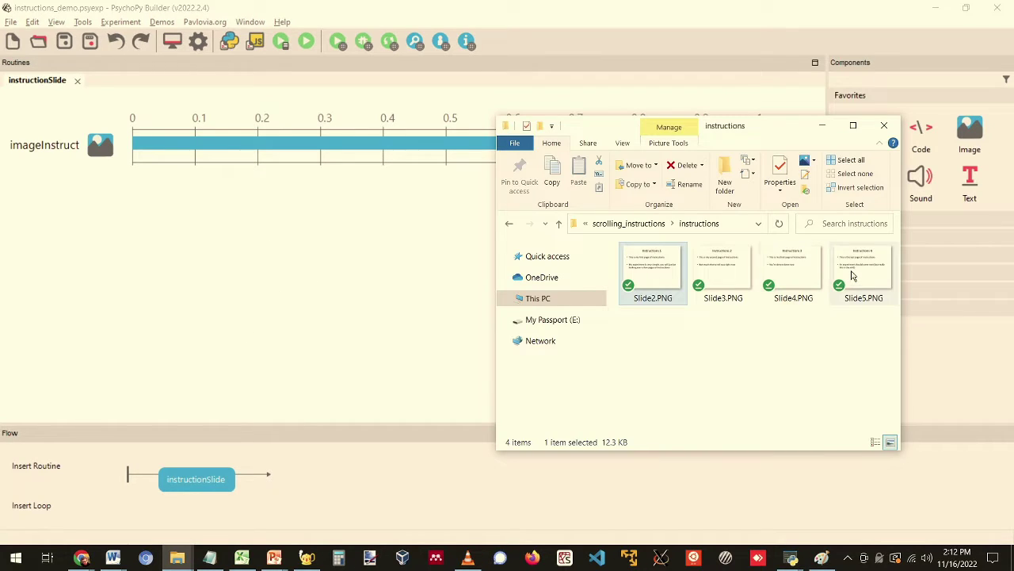
pyautogui.keyDown('shift'); pyautogui.click(851, 276); pyautogui.keyUp('shift')
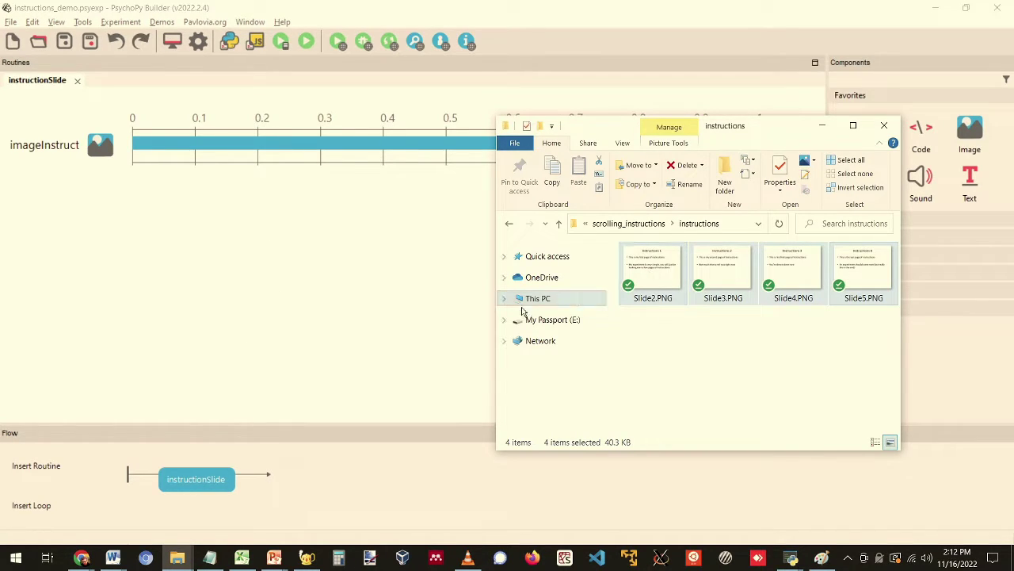
pyautogui.click(725, 357)
pyautogui.click(629, 223)
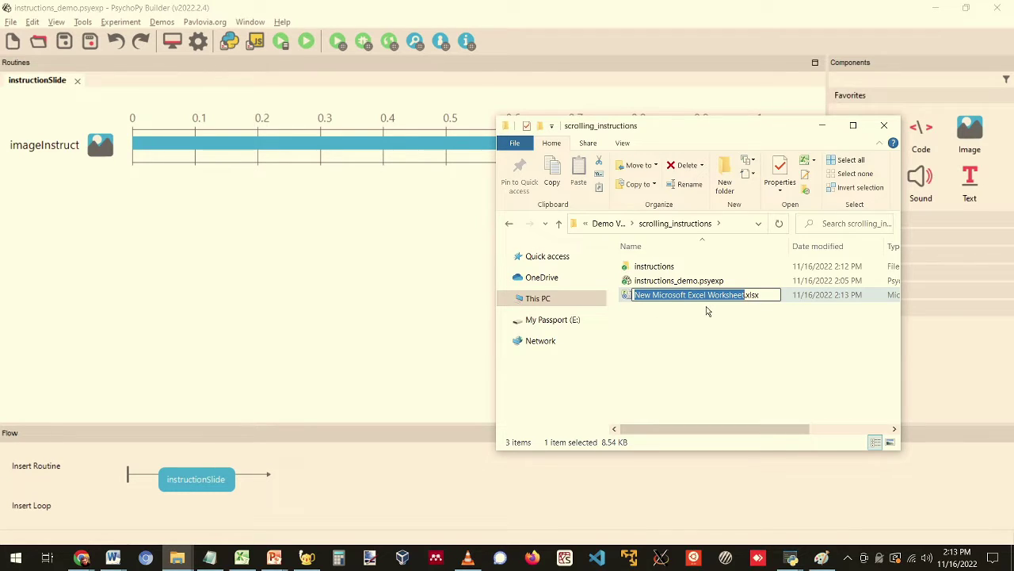
pyautogui.write('instruction_s')
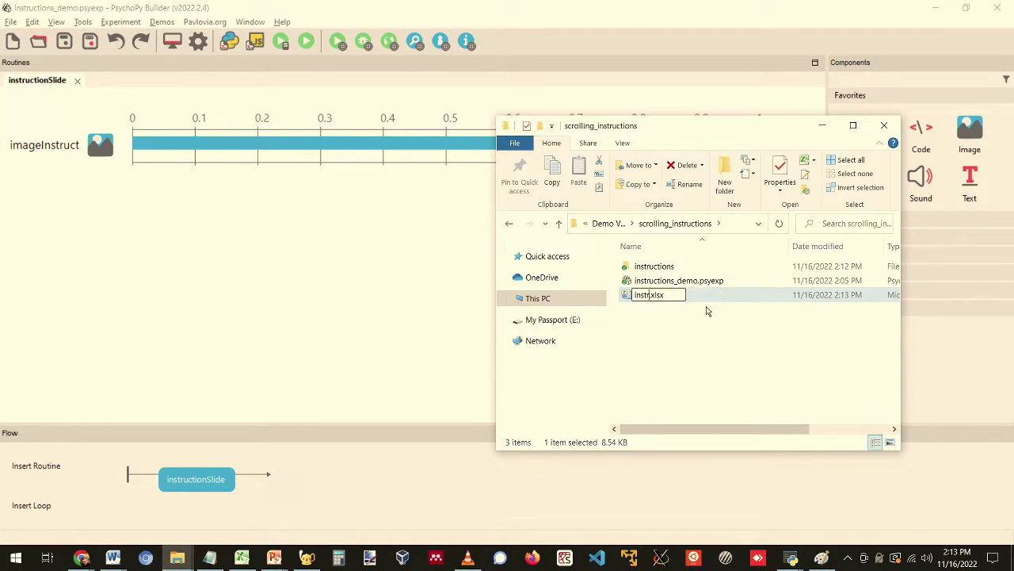
pyautogui.write('lides')
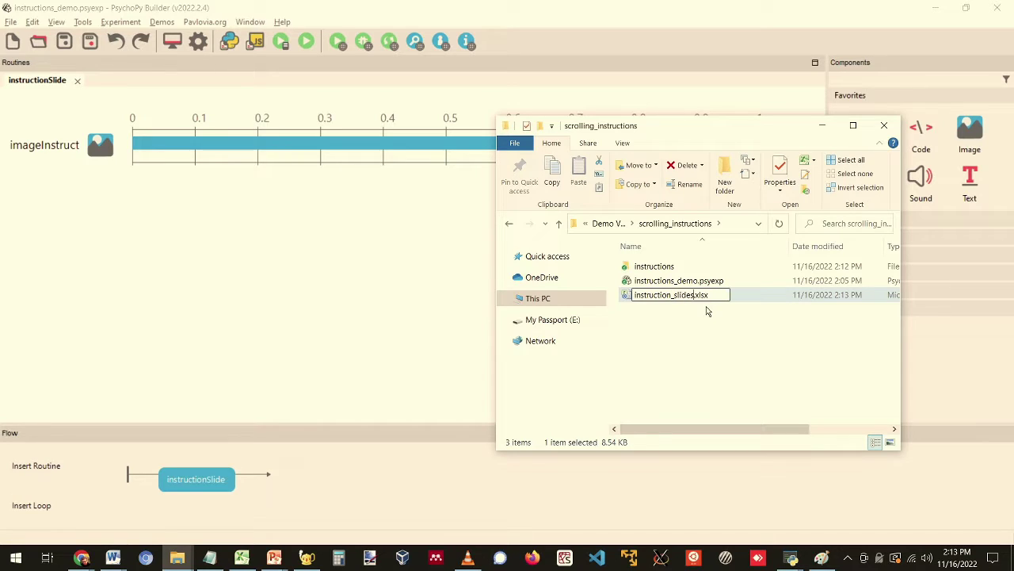
pyautogui.press('Return')
# Step: Open instruction_slides.xlsx in Excel and enter the column header instruct_slide in cell A1
pyautogui.press('Return')
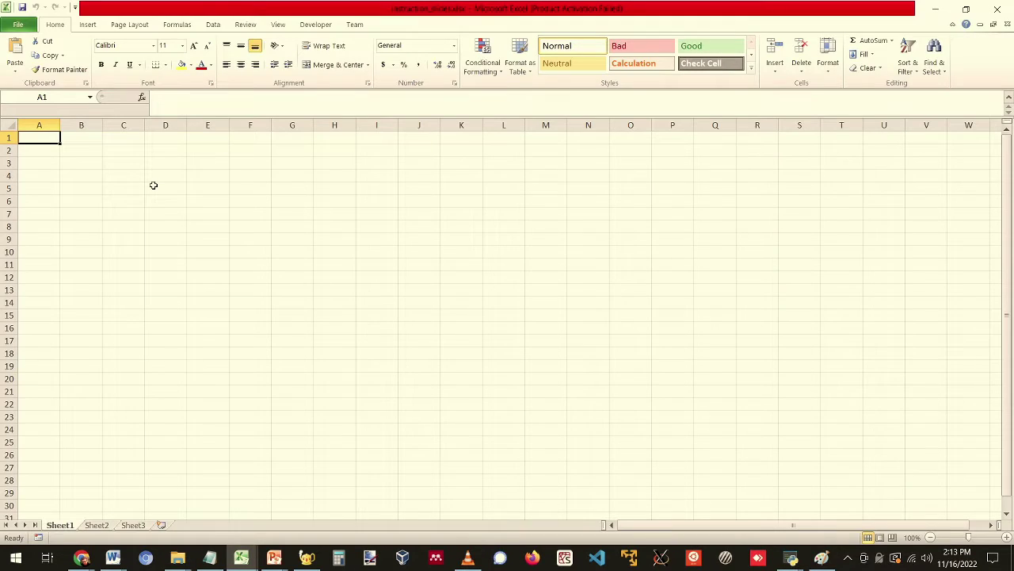
pyautogui.write('instruc')
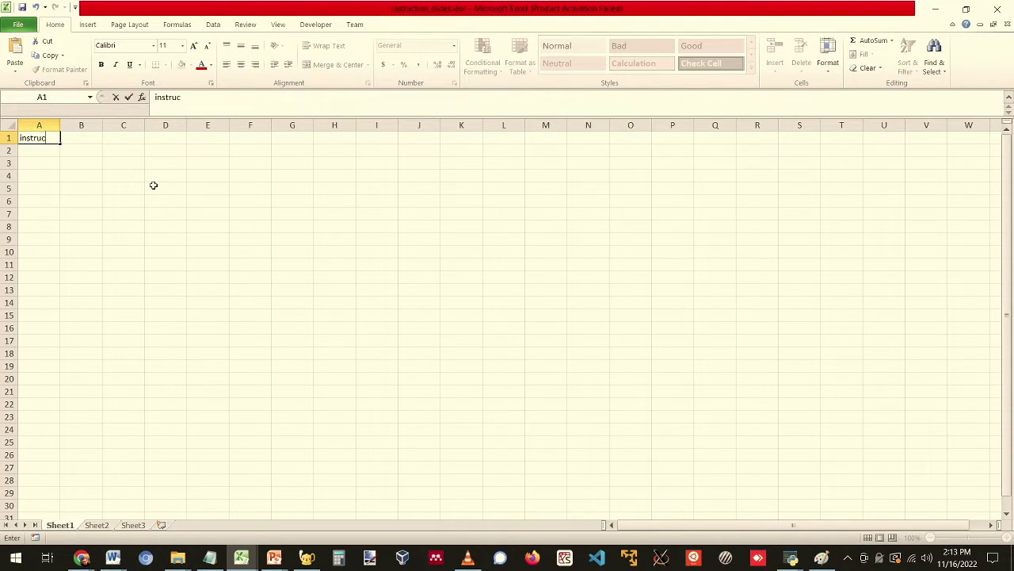
pyautogui.write('t_slide')
pyautogui.press('Return')
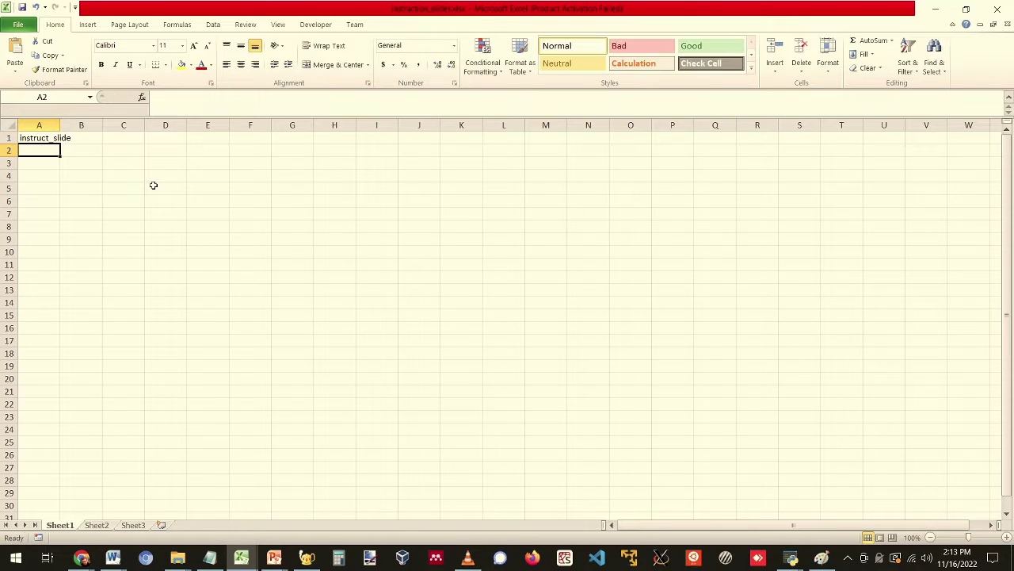
# Step: Switch to File Explorer and copy the full file name of Slide2.PNG, including its extension, from the instructions folder
pyautogui.click(177, 557)
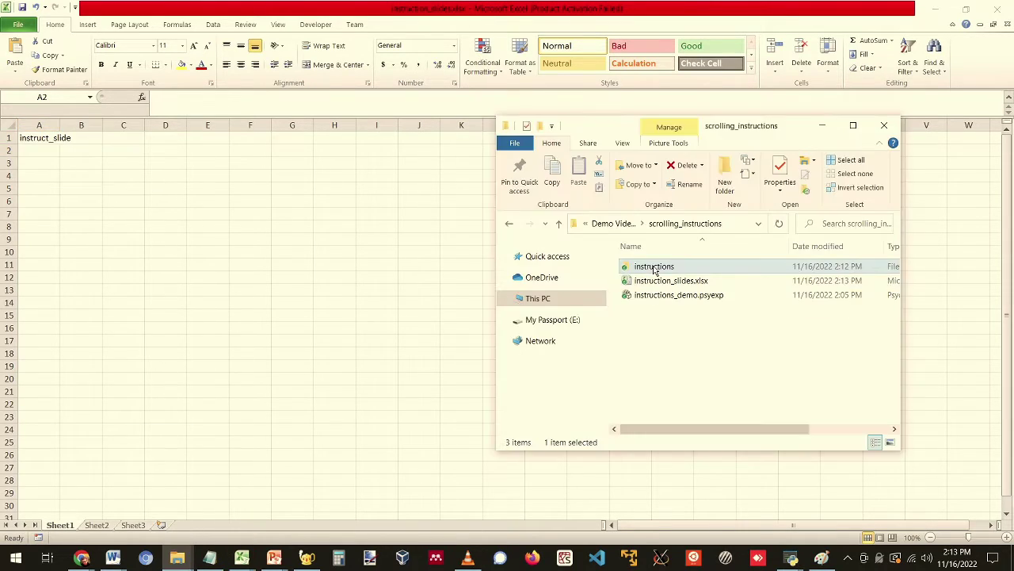
pyautogui.doubleClick(638, 264)
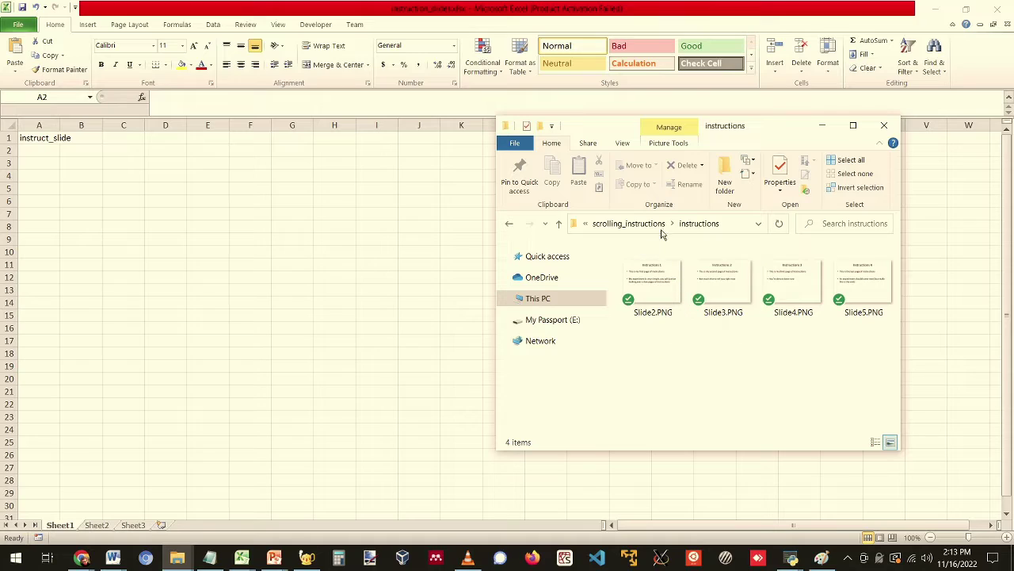
pyautogui.click(652, 291)
pyautogui.press('F2')
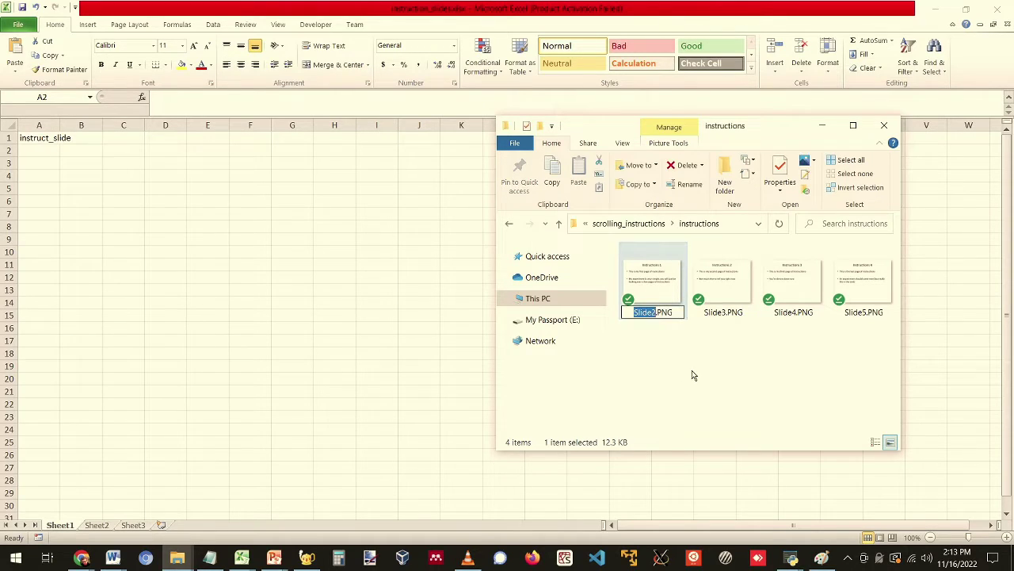
pyautogui.hotkey('ctrl', 'a')
pyautogui.hotkey('ctrl', 'c')
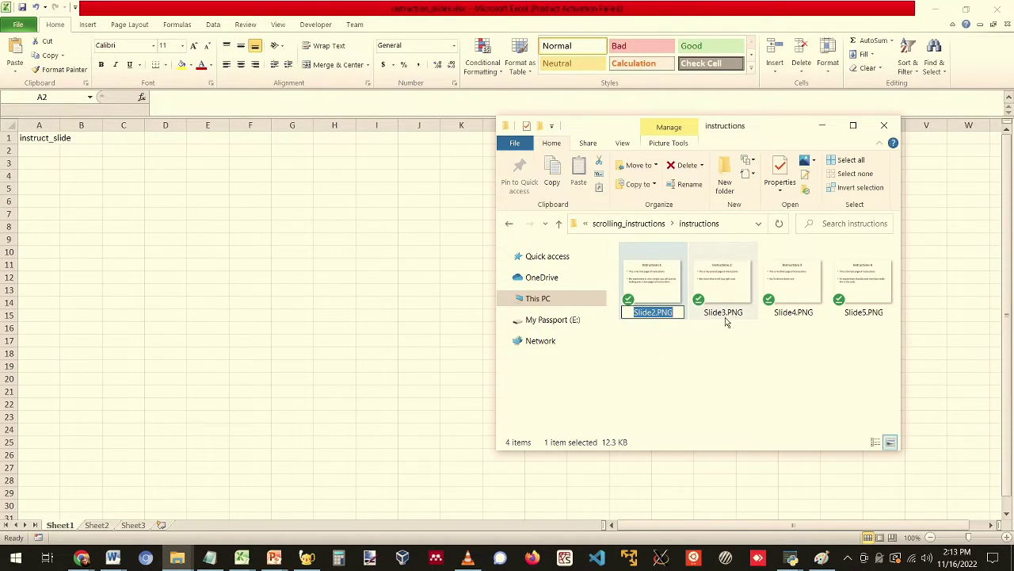
pyautogui.click(695, 353)
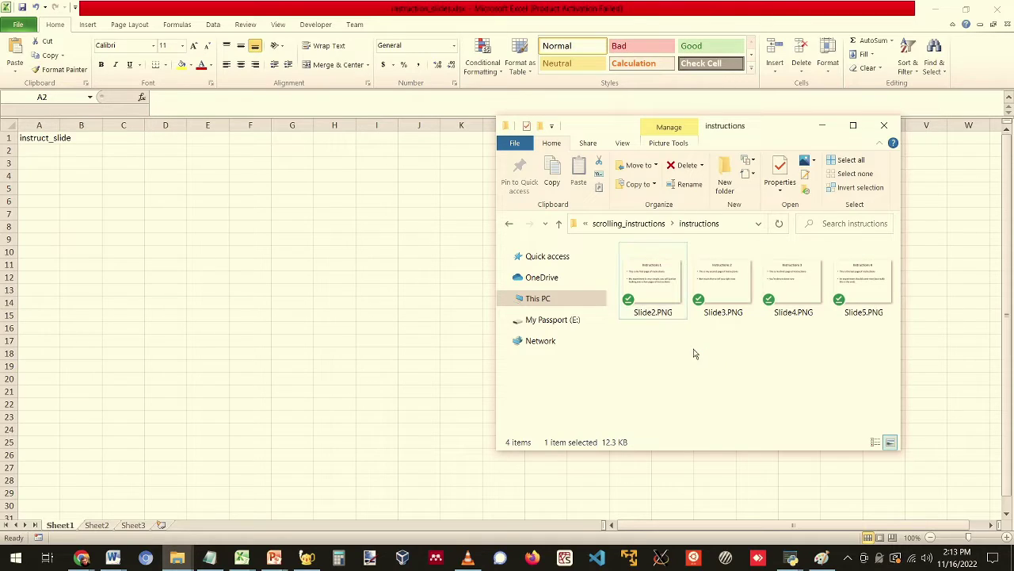
# Step: Back in Excel, enter the image path instructions/Slide2.PNG in cell A2 using the copied file name
pyautogui.click(45, 146)
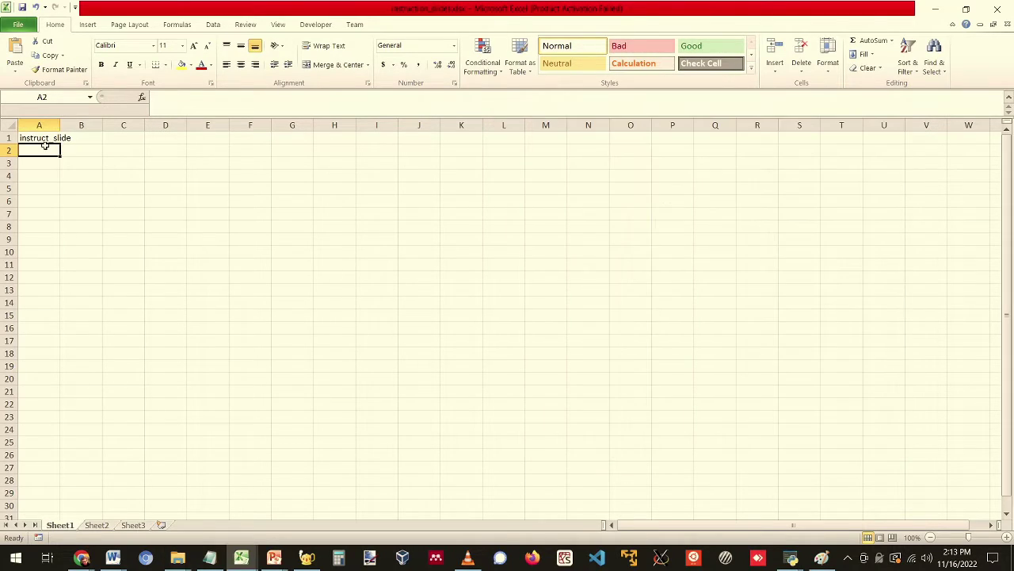
pyautogui.write('instructions')
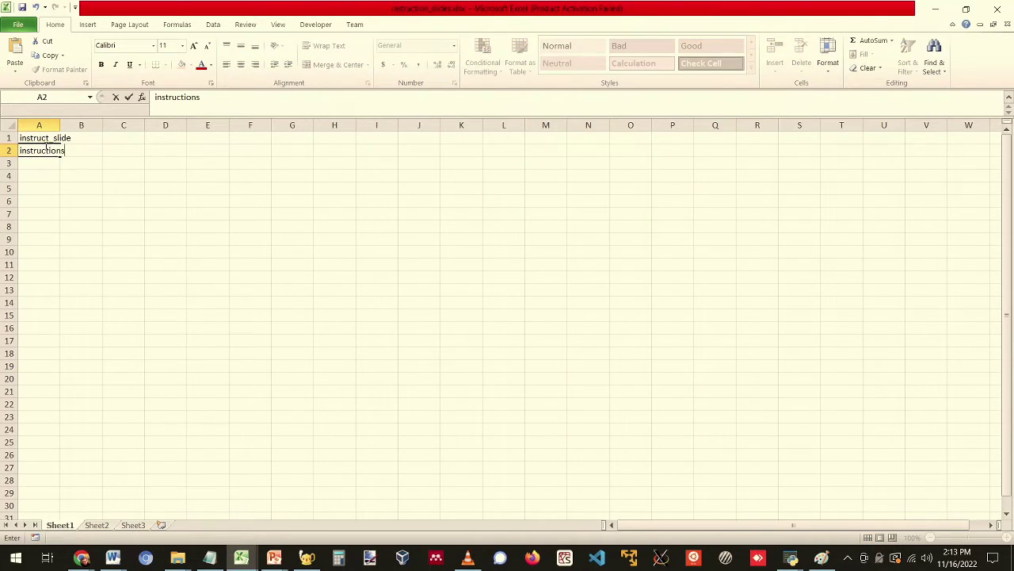
pyautogui.write('/')
pyautogui.hotkey('ctrl', 'v')
pyautogui.press('Return')
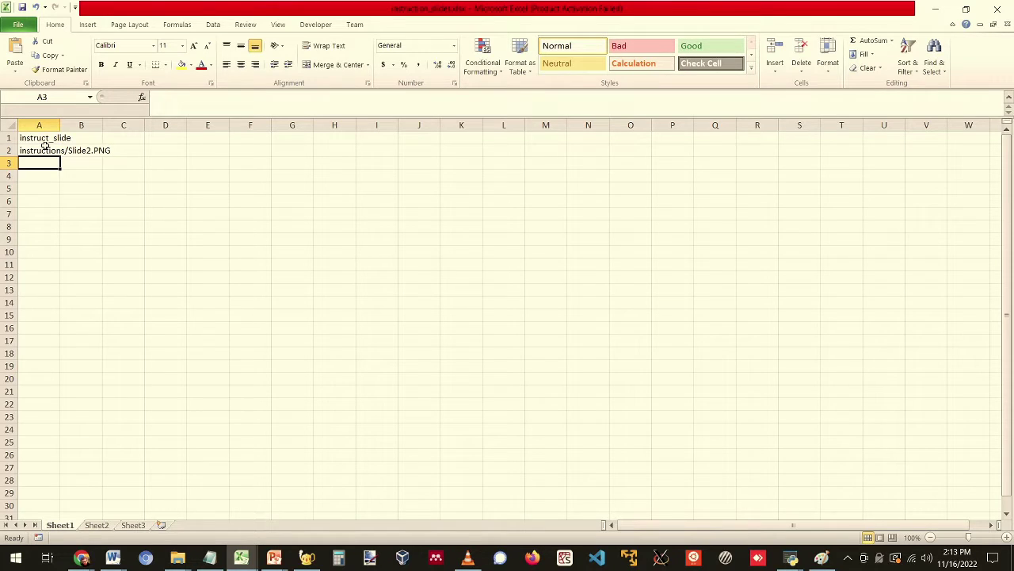
# Step: Fill cells A3 to A5 with the same path, instructions/Slide2.PNG
pyautogui.write('instructions/Slide2.PNG')
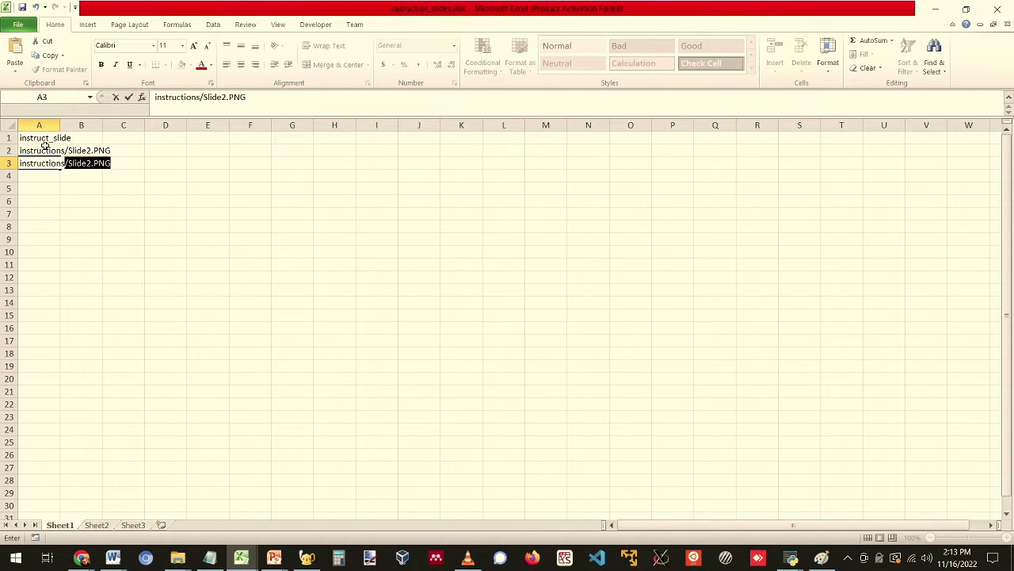
pyautogui.press('Return')
pyautogui.press('Up')
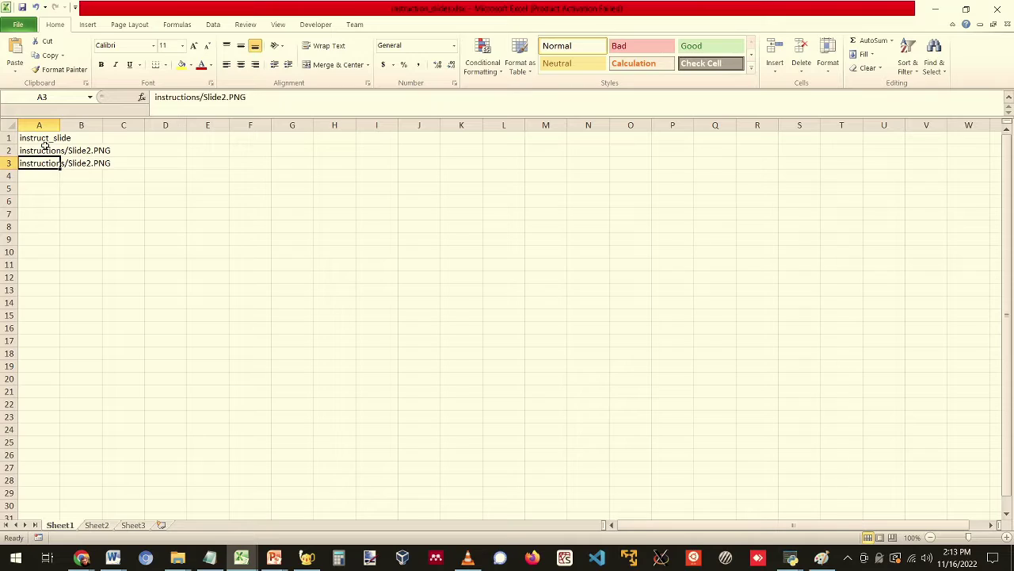
pyautogui.hotkey('ctrl', 'c')
pyautogui.press('Down')
pyautogui.hotkey('ctrl', 'v')
pyautogui.press('Down')
pyautogui.hotkey('ctrl', 'v')
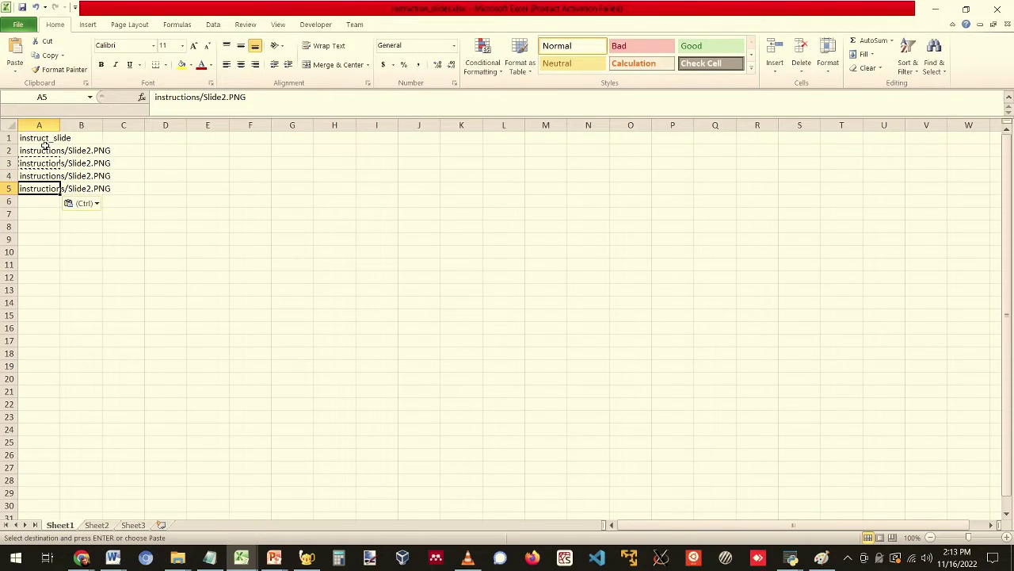
# Step: Change the slide numbers in the paths in cells A3, A4 and A5 to 3, 4 and 5
pyautogui.click(40, 164)
pyautogui.moveTo(223, 97); pyautogui.dragTo(230, 96)
pyautogui.write('3')
pyautogui.click(50, 177)
pyautogui.write('4')
pyautogui.press('Return')
pyautogui.write('5')
pyautogui.click(119, 163)
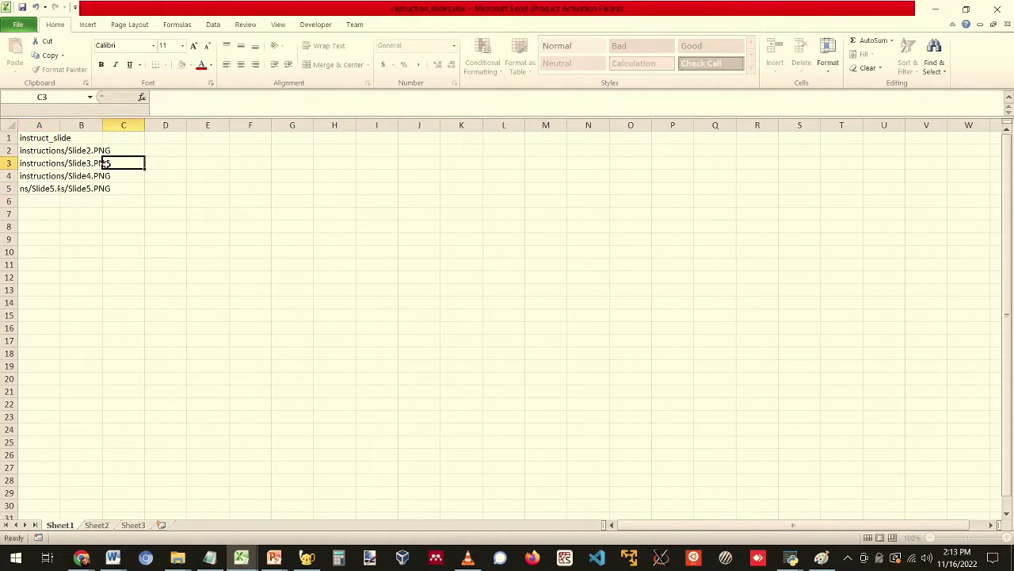
# Step: Fit column A's width to its contents and make the instruct_slide header bold
pyautogui.doubleClick(59, 124)
pyautogui.click(60, 138)
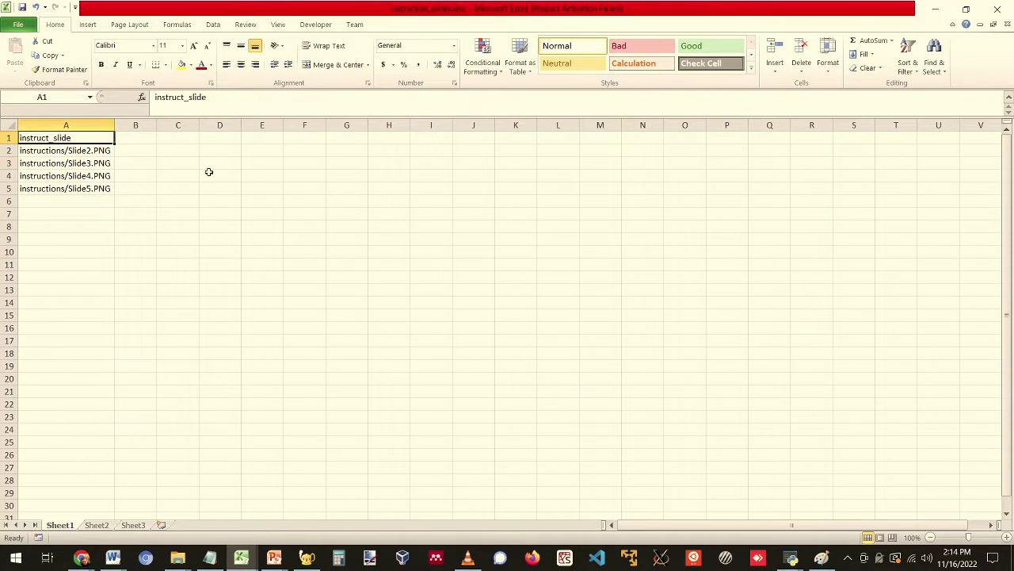
pyautogui.hotkey('ctrl', 'b')
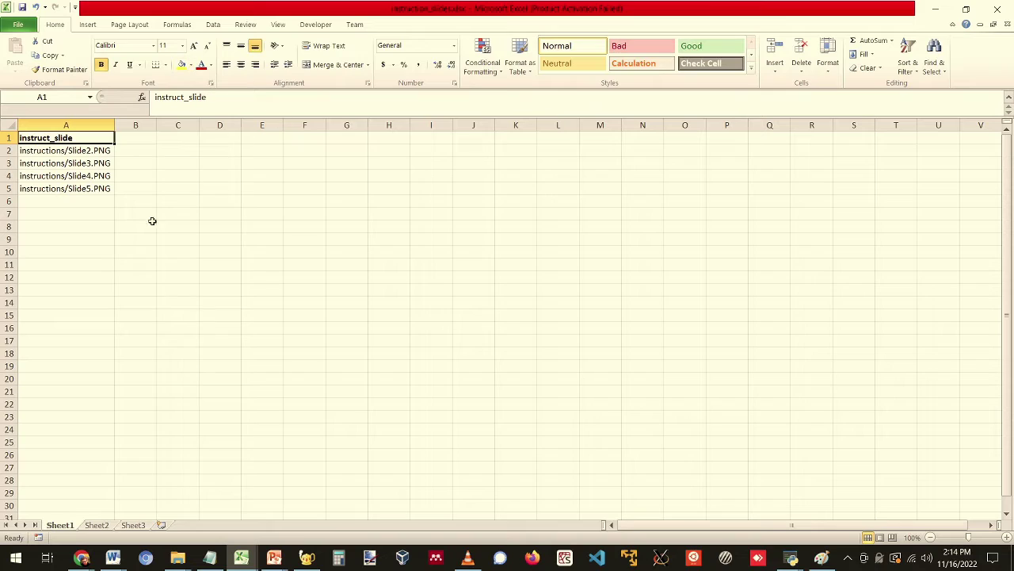
# Step: Review the slide image paths in cells A2 to A5
pyautogui.click(50, 154)
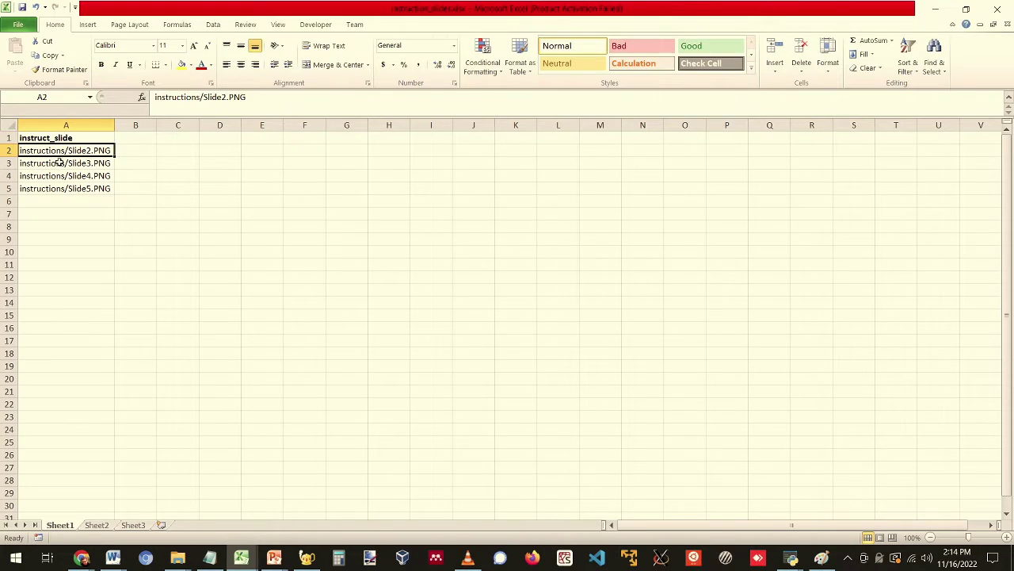
pyautogui.click(61, 162)
pyautogui.click(76, 149)
pyautogui.click(96, 174)
pyautogui.click(100, 188)
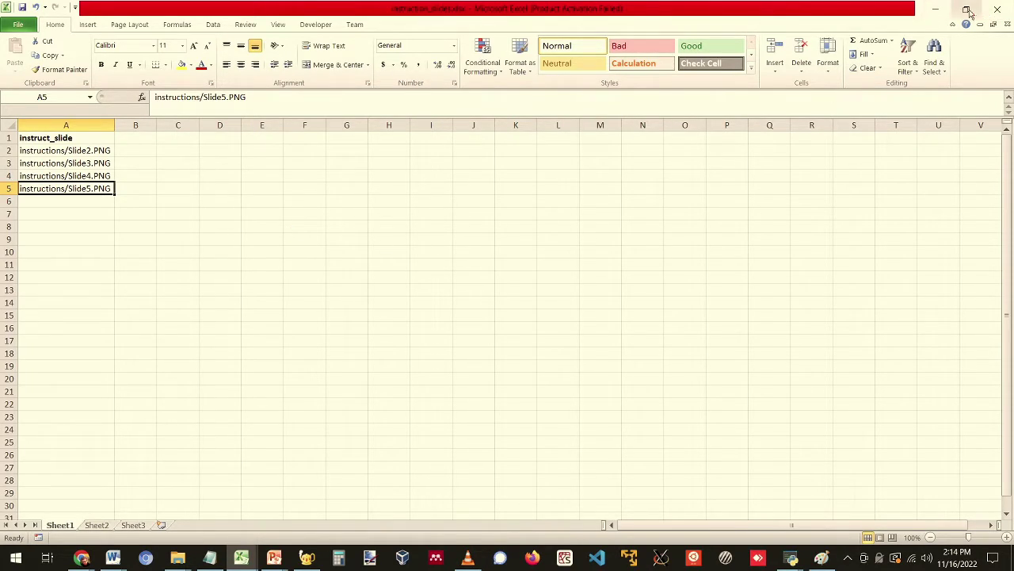
# Step: Switch to PsychoPy Builder and insert a loop named instruction_slide_loop around the instructionSlide routine
pyautogui.click(936, 8)
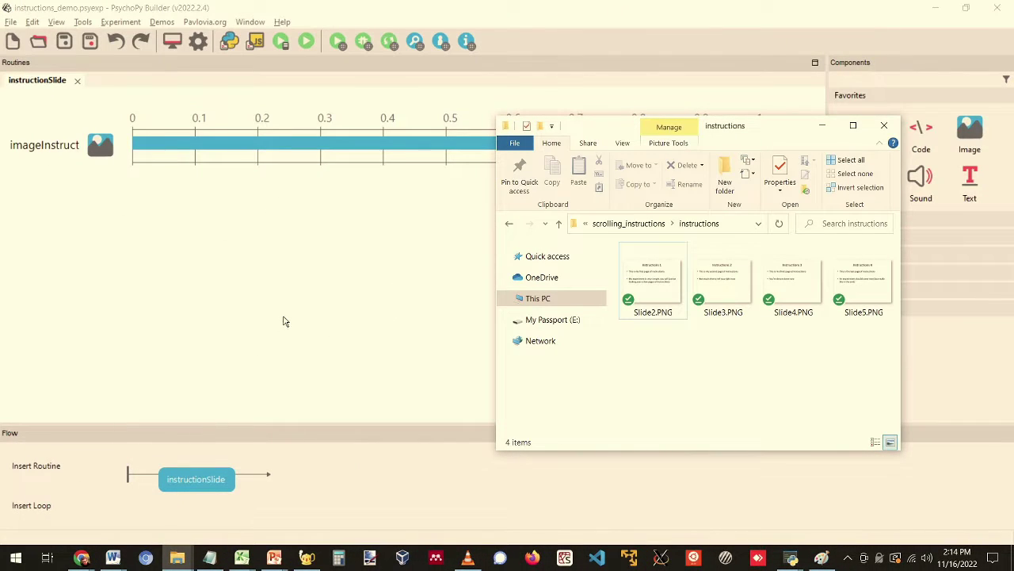
pyautogui.click(284, 321)
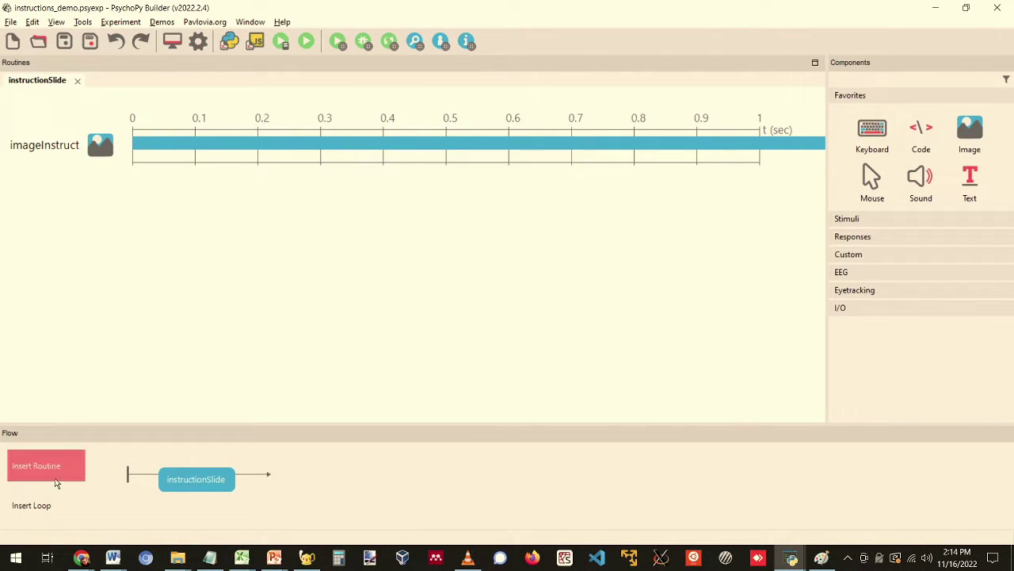
pyautogui.click(45, 504)
pyautogui.click(137, 477)
pyautogui.click(241, 479)
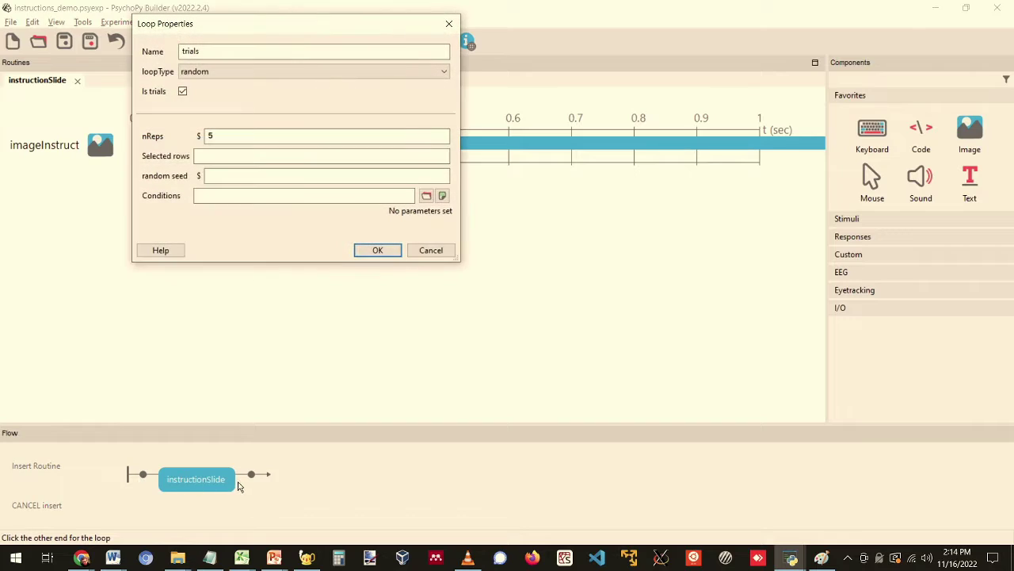
pyautogui.doubleClick(258, 50)
pyautogui.write('instruction_slide_loop')
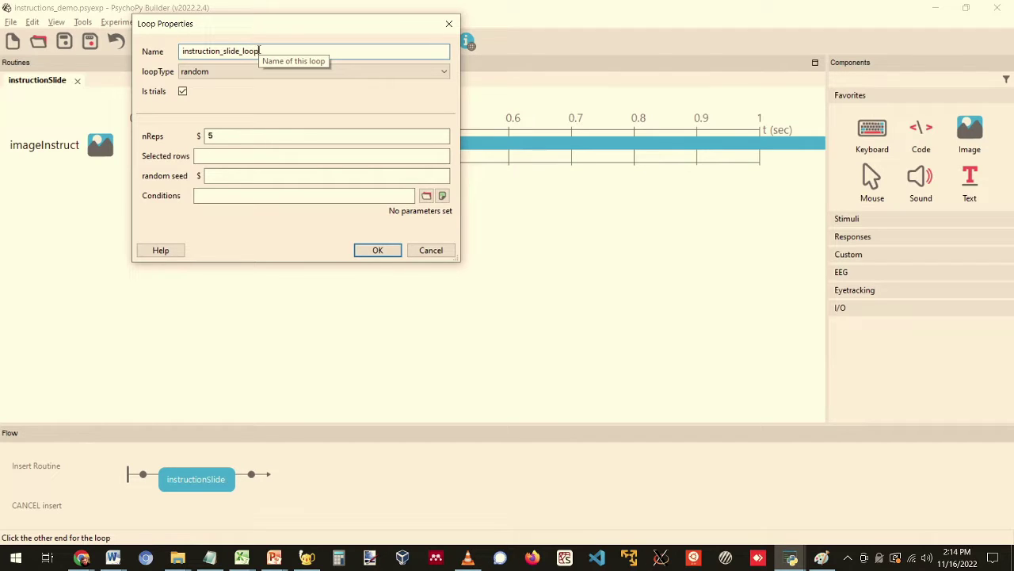
# Step: Load instruction_slides.xlsx as the loop's conditions file and set the loop type to sequential
pyautogui.click(426, 195)
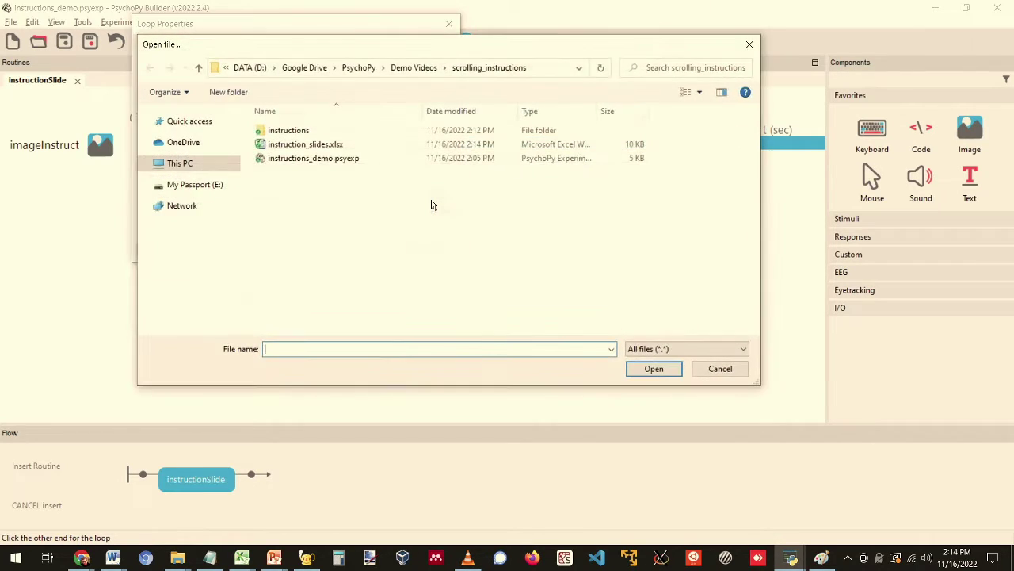
pyautogui.doubleClick(274, 151)
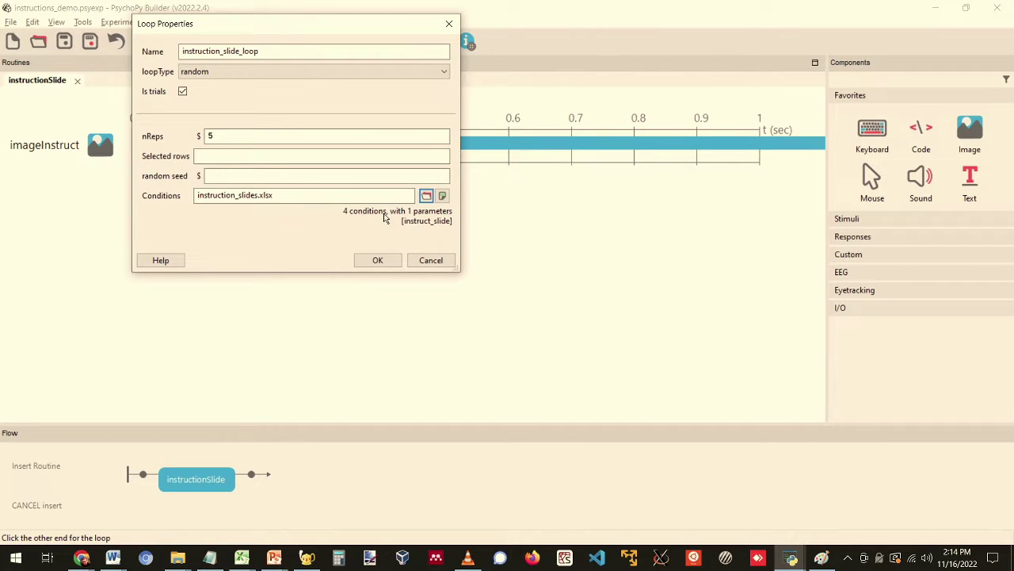
pyautogui.click(210, 73)
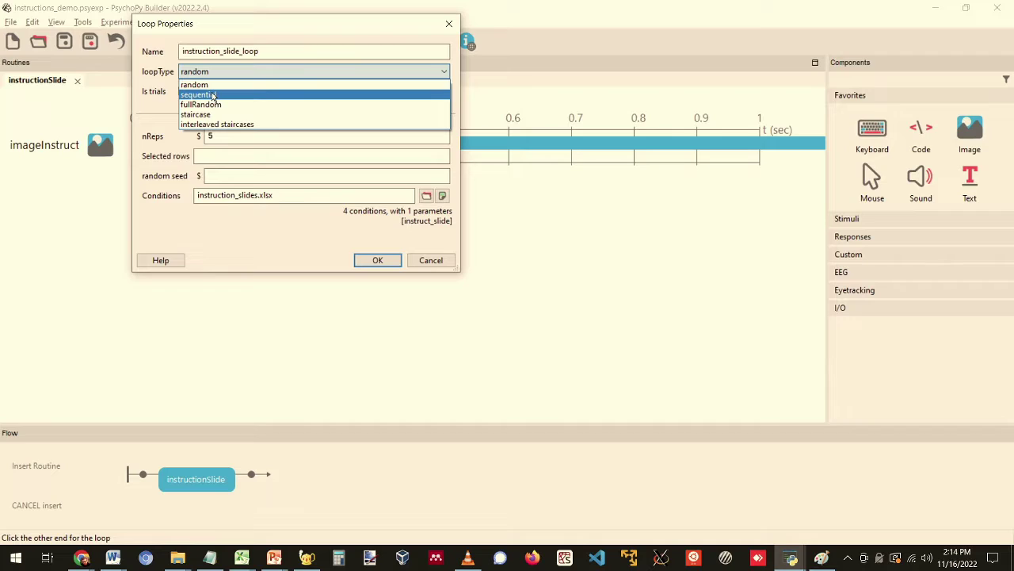
pyautogui.click(213, 96)
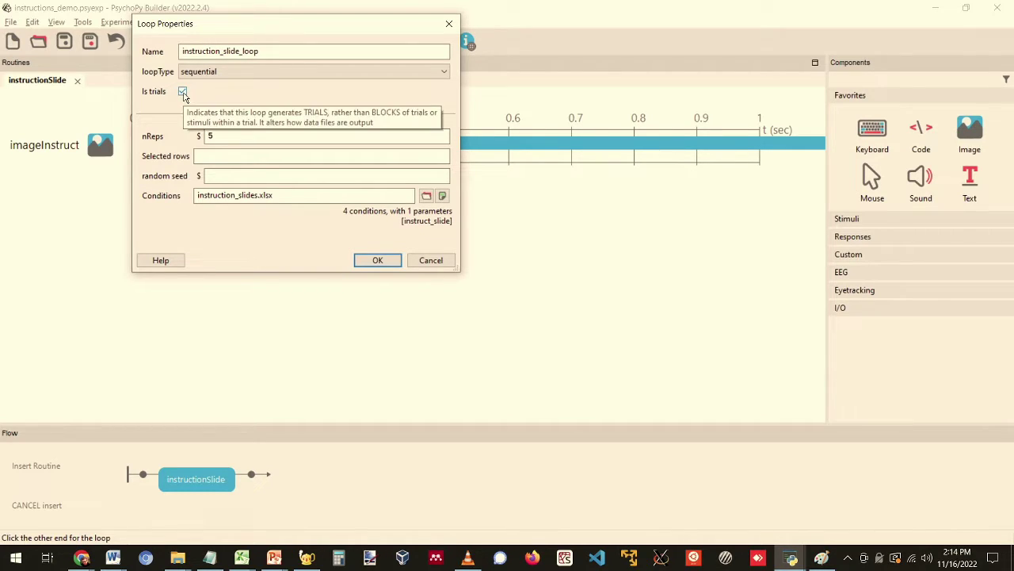
# Step: Turn off Is trials, set nReps to 1 and accept the loop properties
pyautogui.click(183, 92)
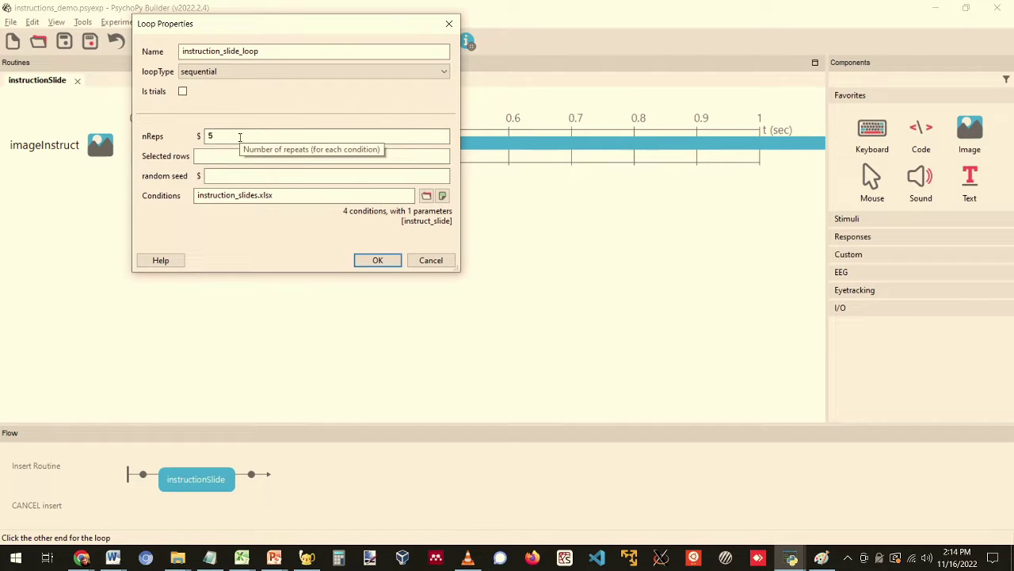
pyautogui.moveTo(237, 134); pyautogui.dragTo(198, 136)
pyautogui.write('1')
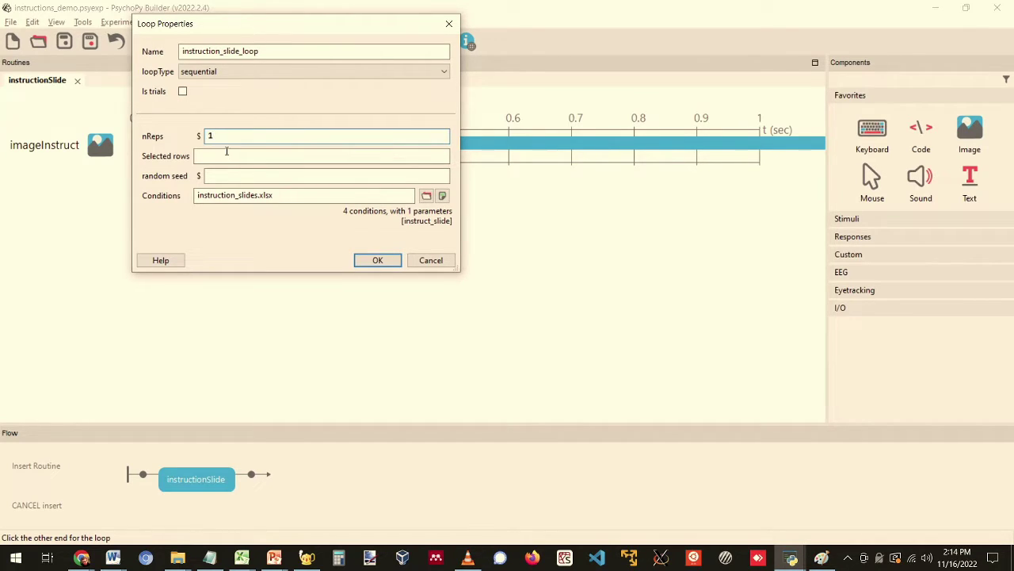
pyautogui.click(384, 263)
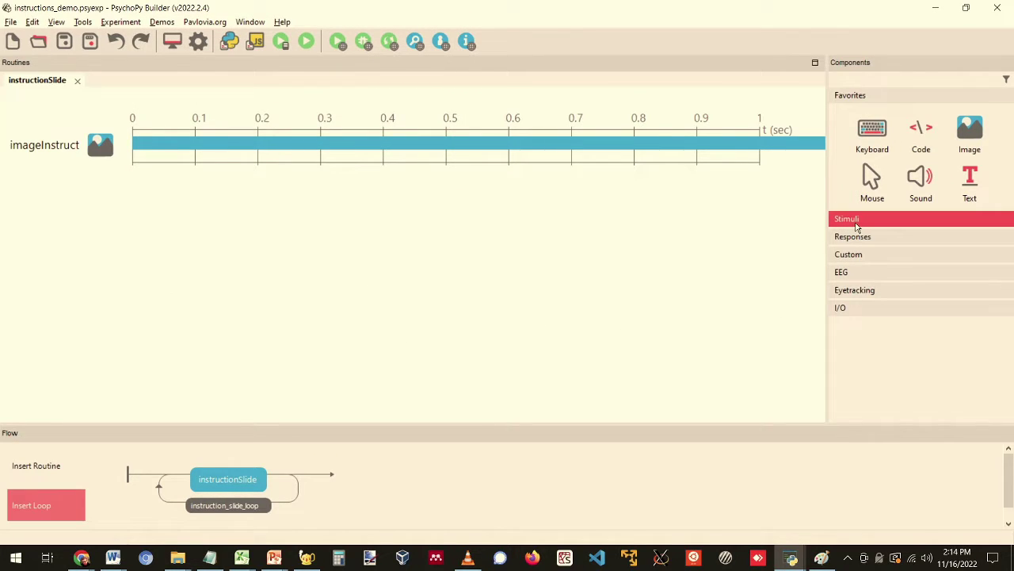
# Step: Start a Button response component with the text "Next >>" and name it buttonNext
pyautogui.click(856, 228)
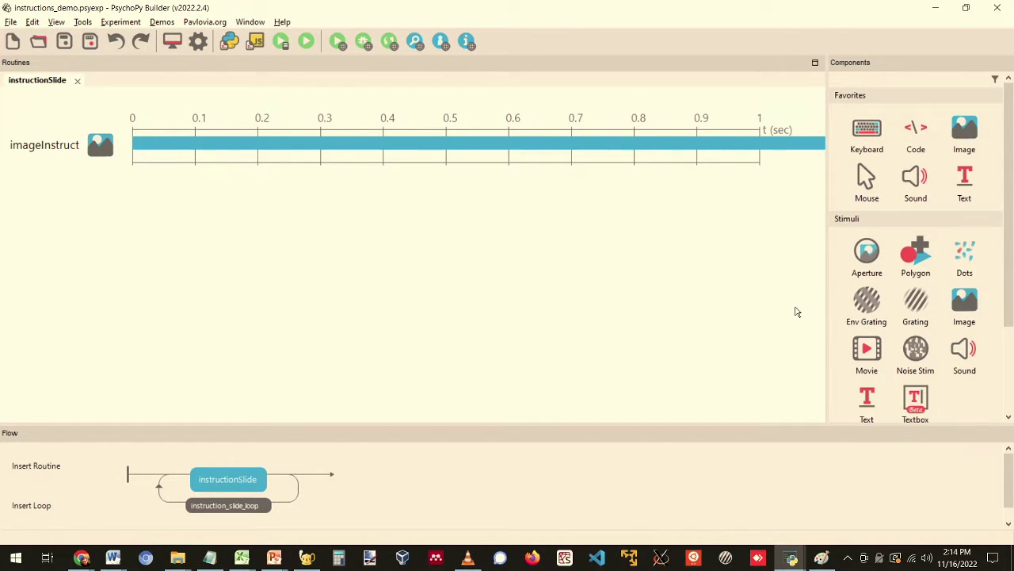
pyautogui.scroll(-2, 895, 317)
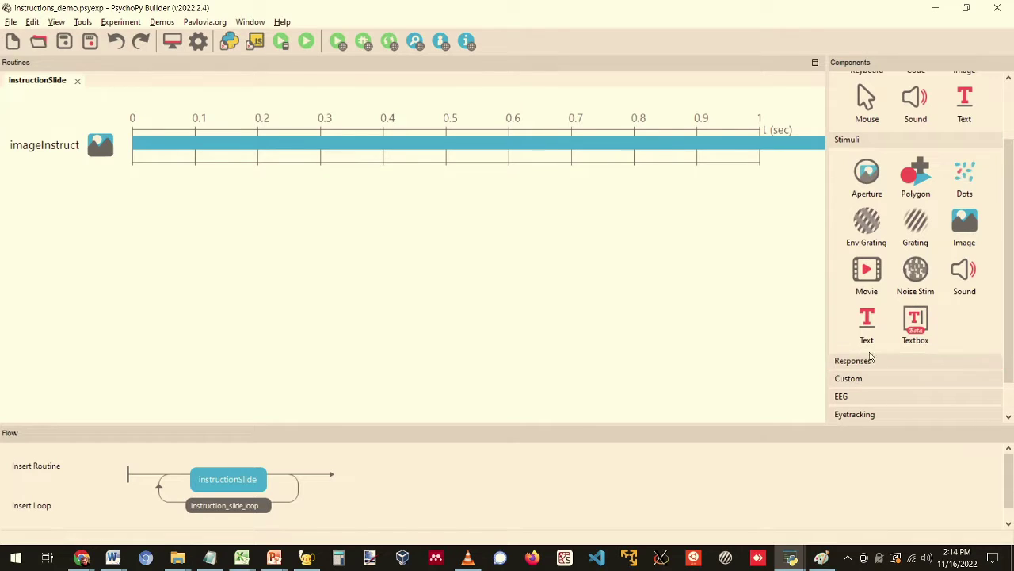
pyautogui.scroll(2, 867, 367)
pyautogui.scroll(-1, 867, 367)
pyautogui.scroll(-2, 864, 333)
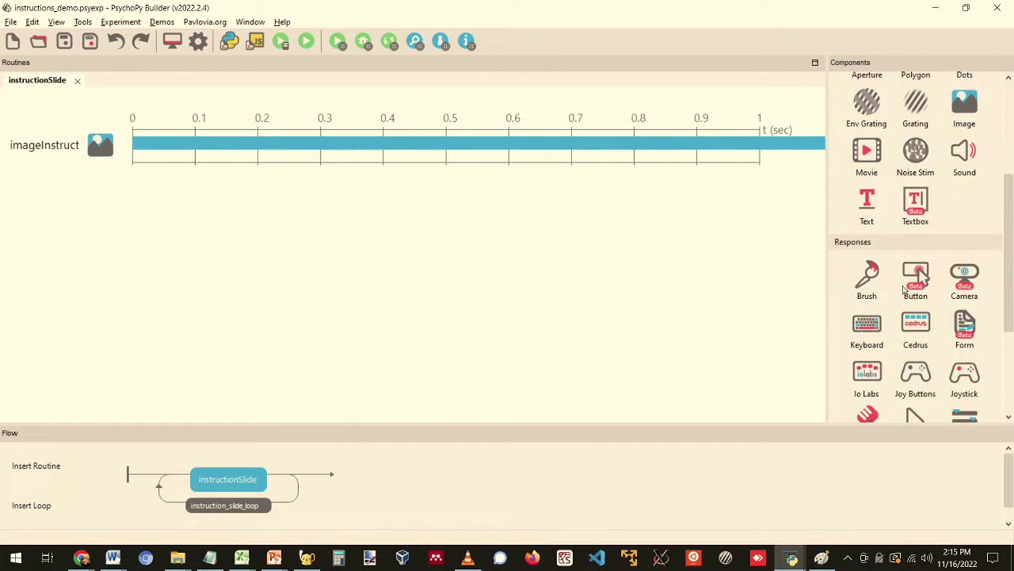
pyautogui.click(915, 273)
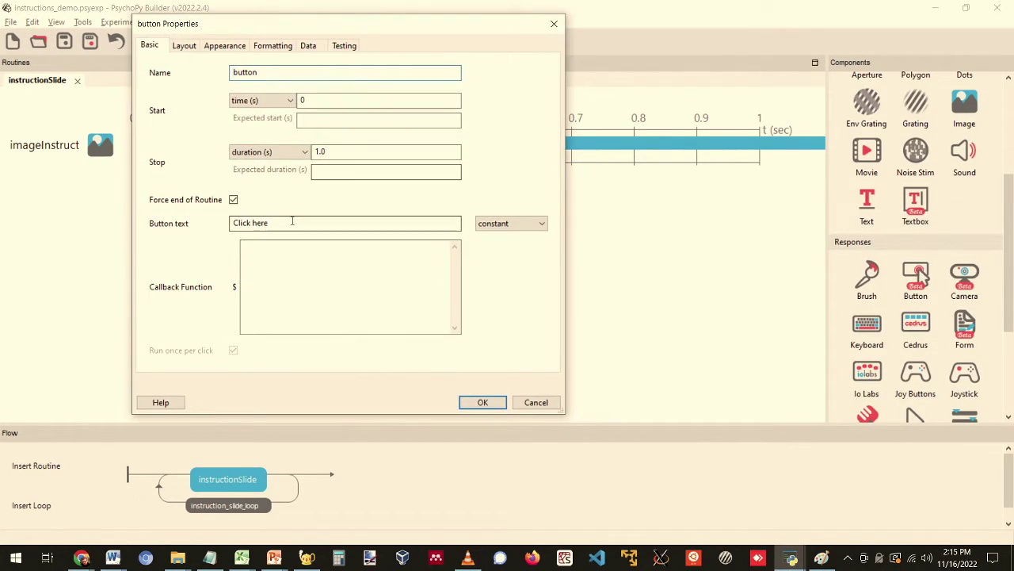
pyautogui.moveTo(292, 222); pyautogui.dragTo(49, 189)
pyautogui.write('Next >>')
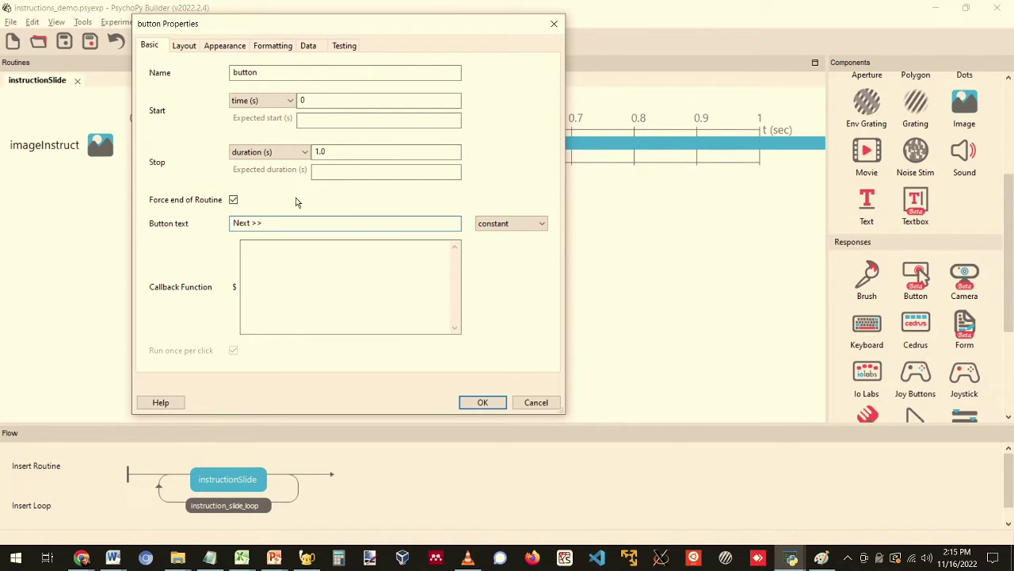
pyautogui.click(287, 73)
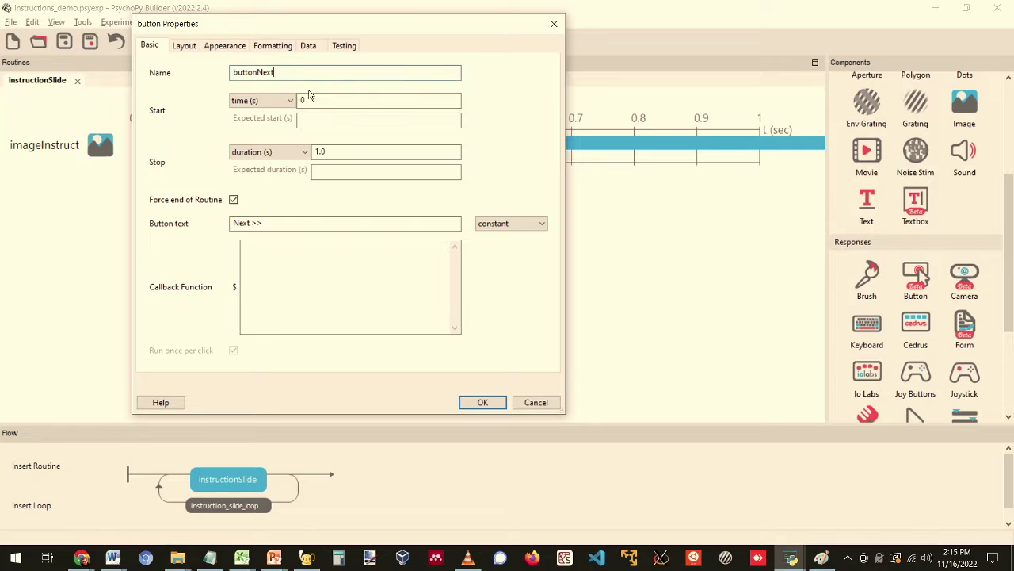
# Step: Set the button's size to (.2,.1) and its position to (.5, -.4)
pyautogui.click(190, 48)
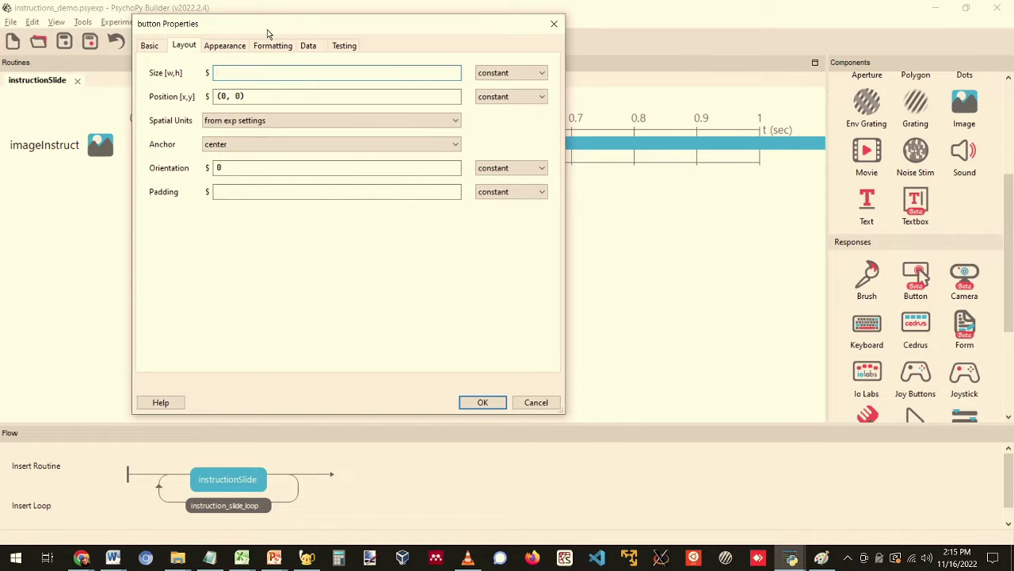
pyautogui.moveTo(268, 34); pyautogui.dragTo(559, 79)
pyautogui.write('(.2,.1')
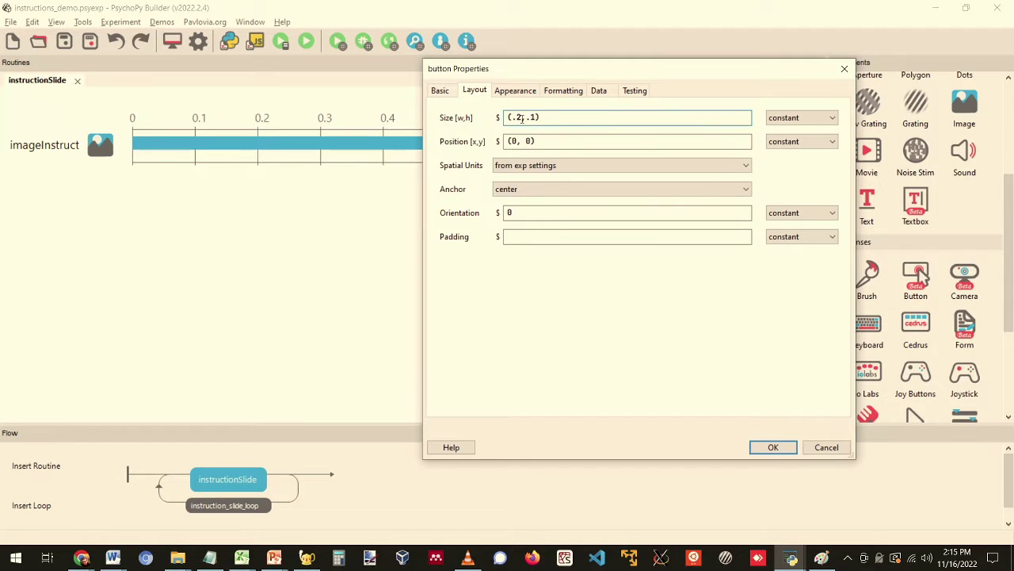
pyautogui.click(511, 141)
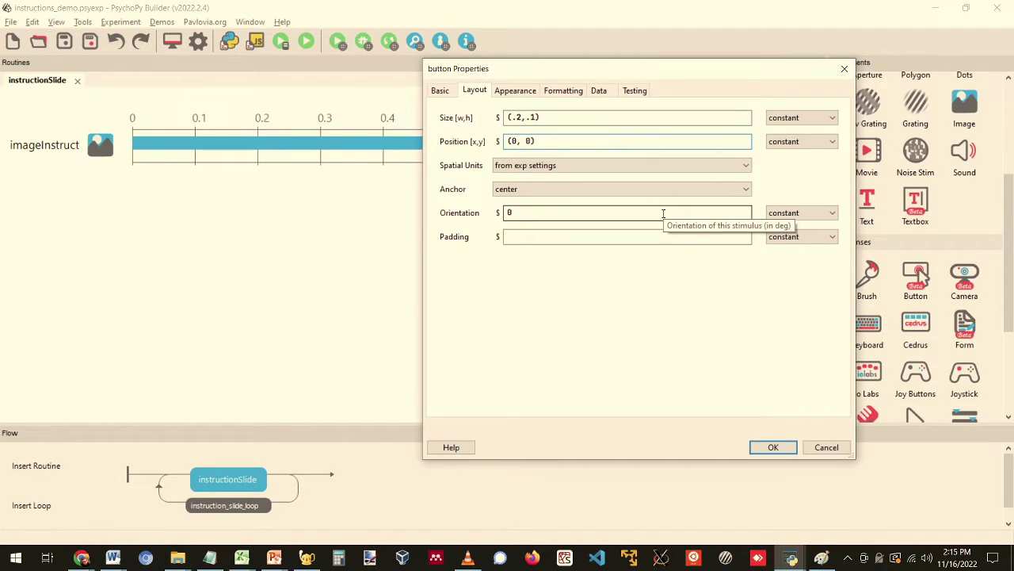
pyautogui.press('Delete')
pyautogui.write('.5')
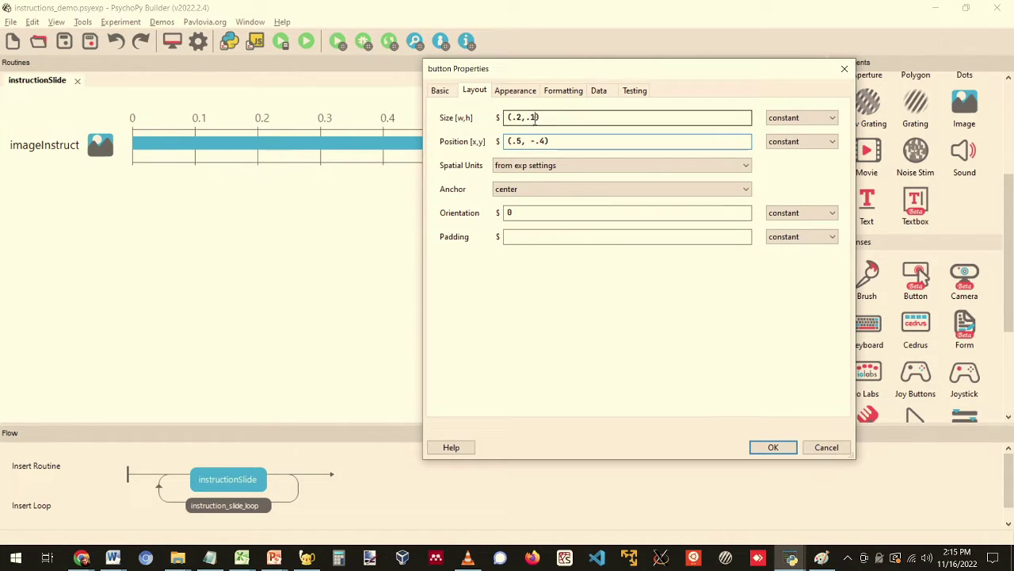
# Step: Reduce the button's height to .08 and add the button to the routine
pyautogui.click(535, 118)
pyautogui.press('BackSpace')
pyautogui.write('08')
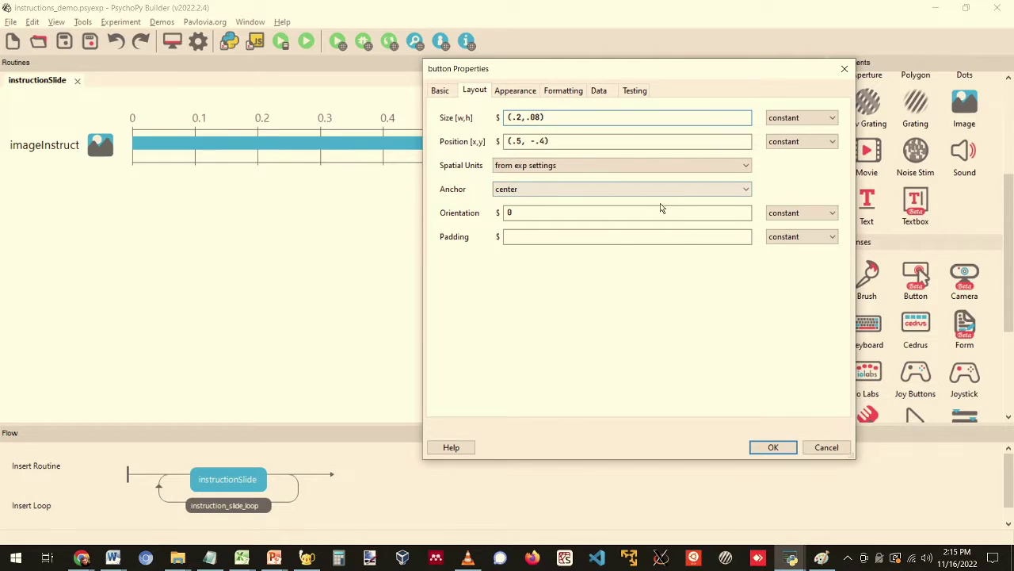
pyautogui.click(767, 447)
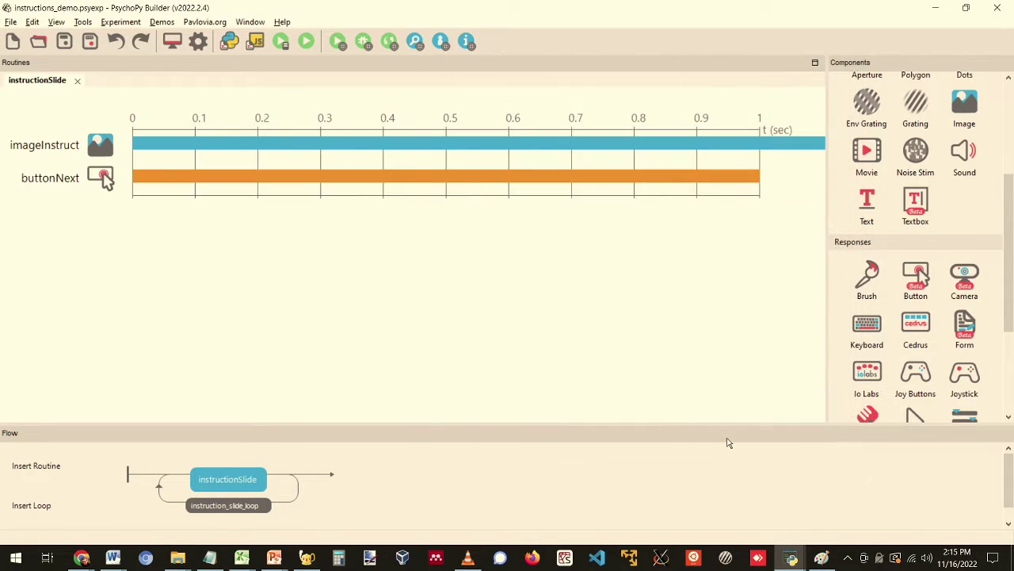
# Step: Clear the stop duration of buttonNext so the button has no time limit
pyautogui.click(43, 179)
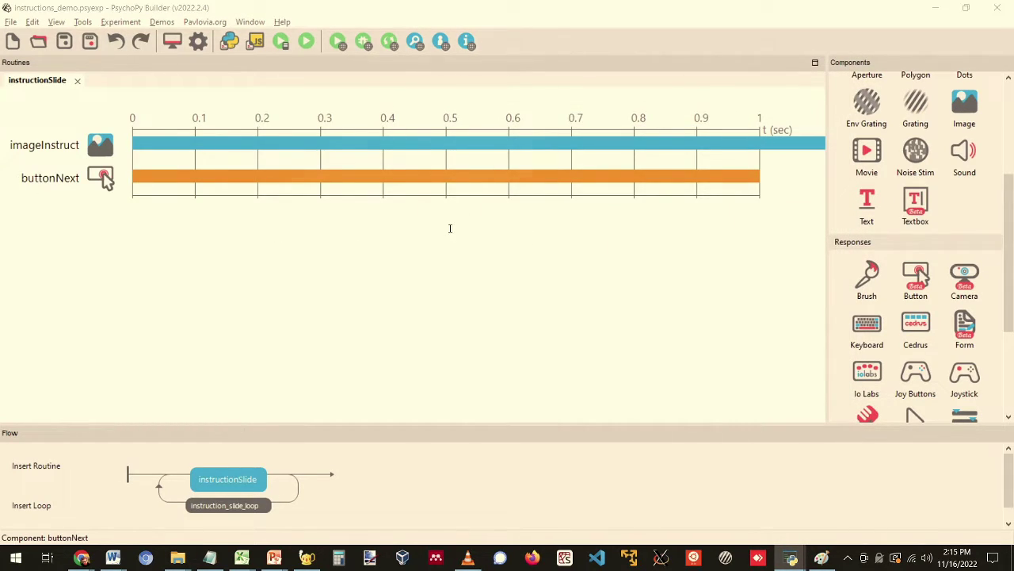
pyautogui.moveTo(333, 154); pyautogui.dragTo(298, 160)
pyautogui.press('BackSpace')
pyautogui.press('Return')
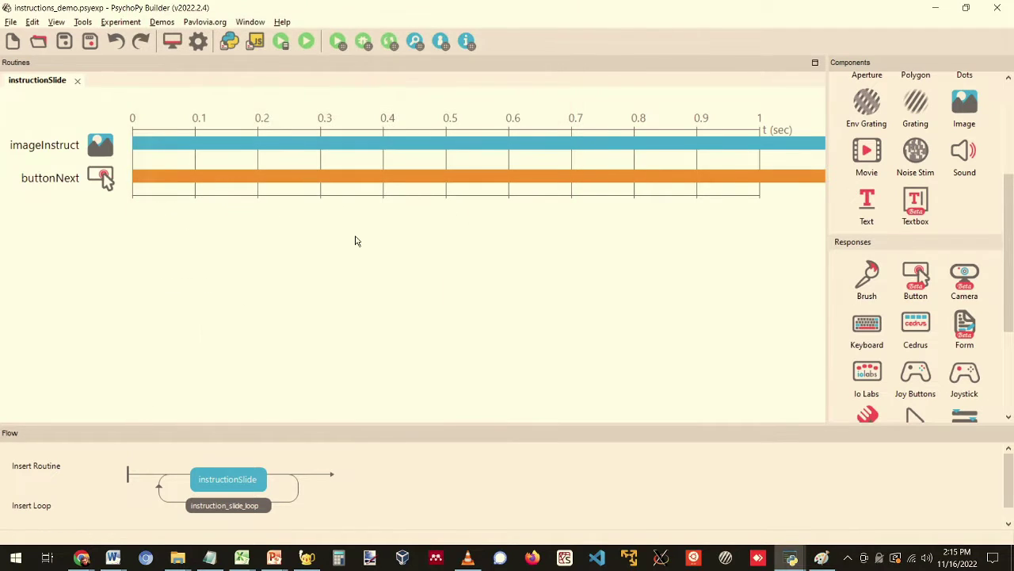
# Step: Run the experiment to check how the "Next >>" button looks, quit it and return to the Builder
pyautogui.click(308, 43)
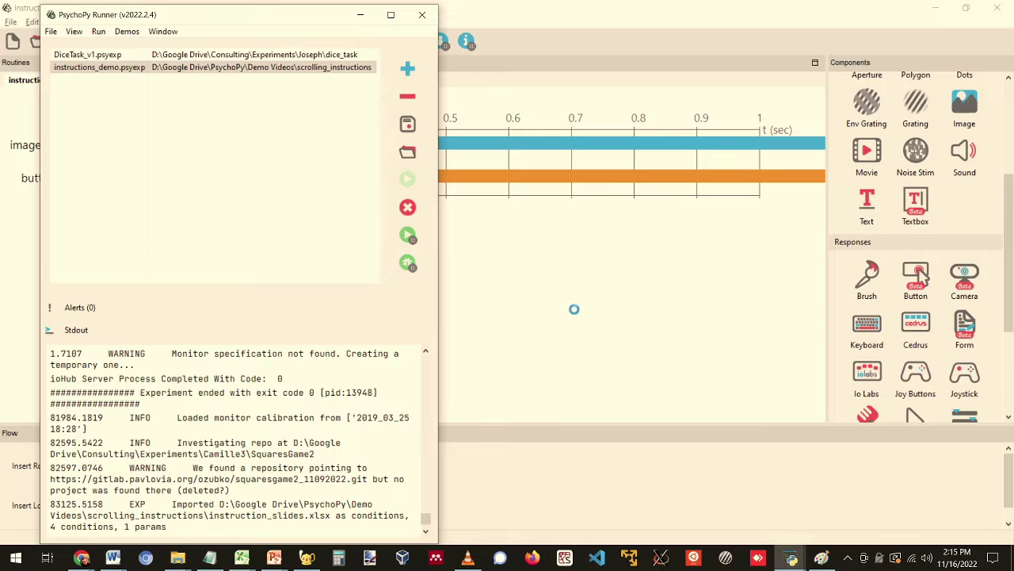
pyautogui.click(432, 228)
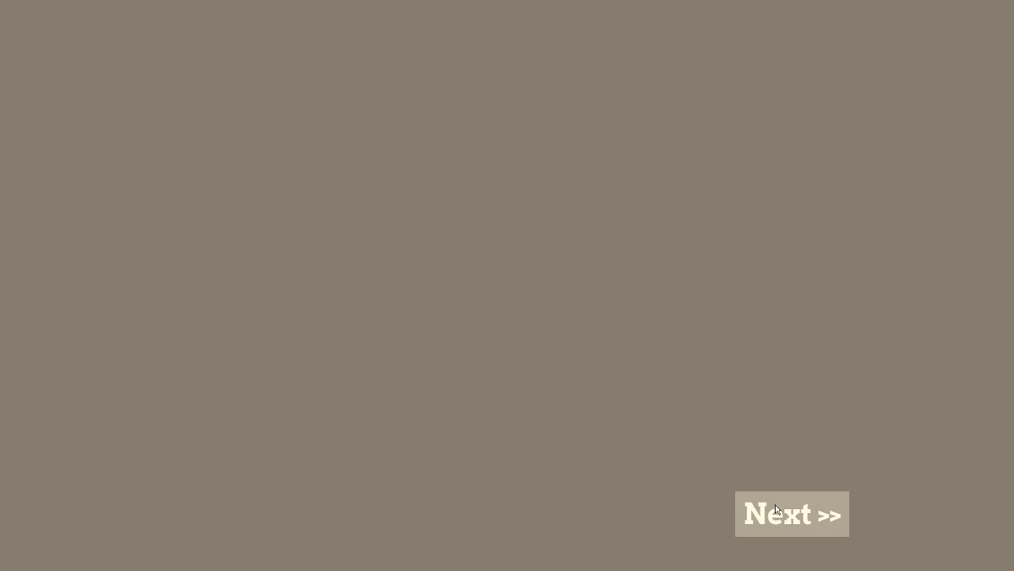
pyautogui.press('Escape')
pyautogui.click(534, 220)
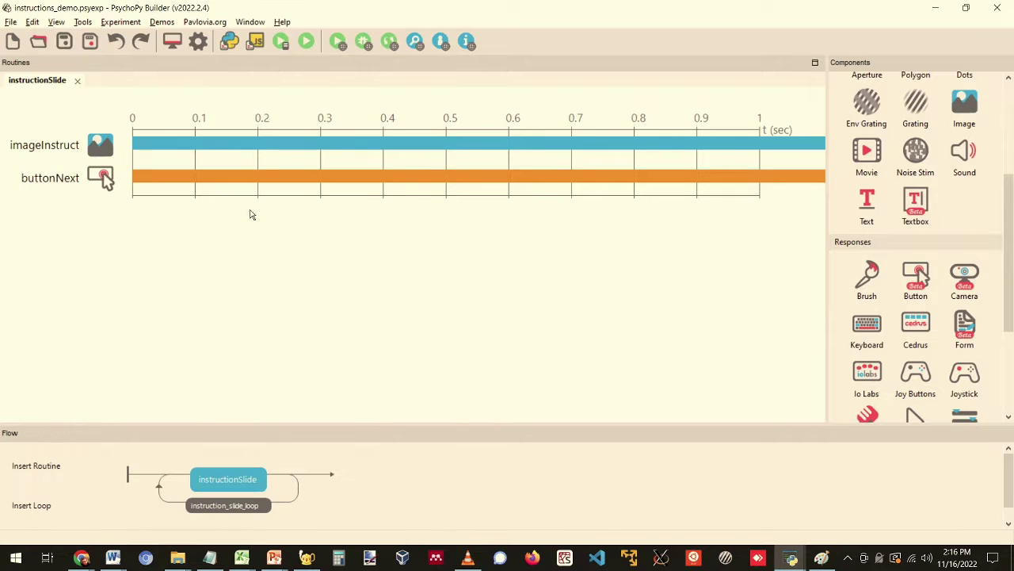
# Step: Check the conditions parameter name in the properties of instruction_slide_loop
pyautogui.click(52, 146)
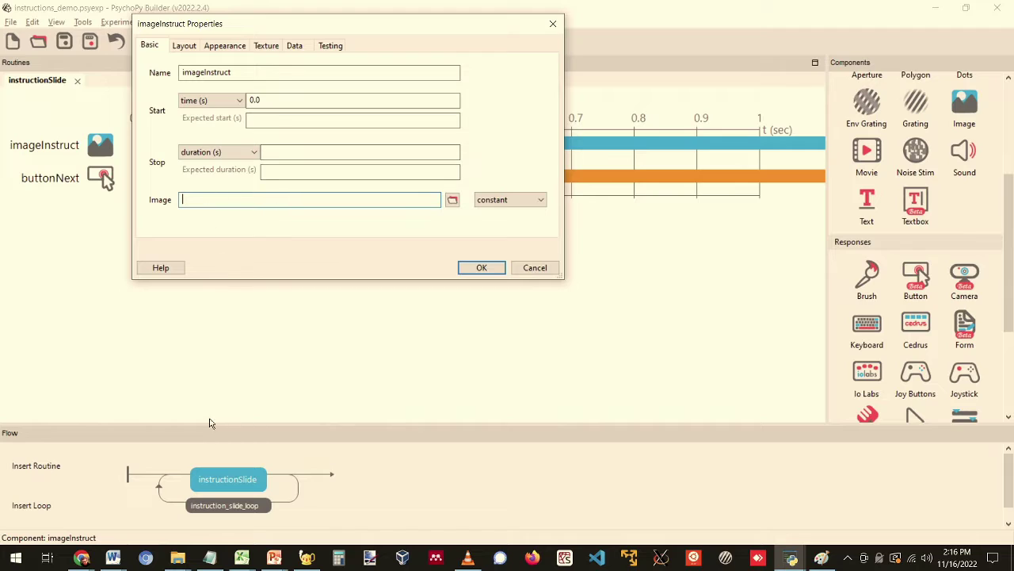
pyautogui.press('Escape')
pyautogui.click(211, 509)
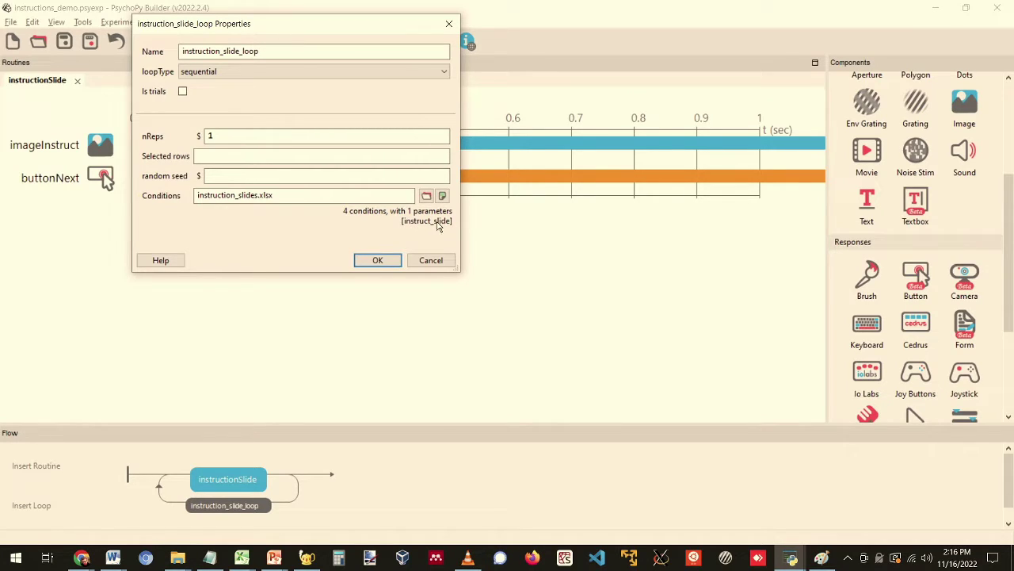
pyautogui.press('Escape')
# Step: Set the image of the imageInstruct component to the conditions variable $instruct_slide
pyautogui.click(33, 145)
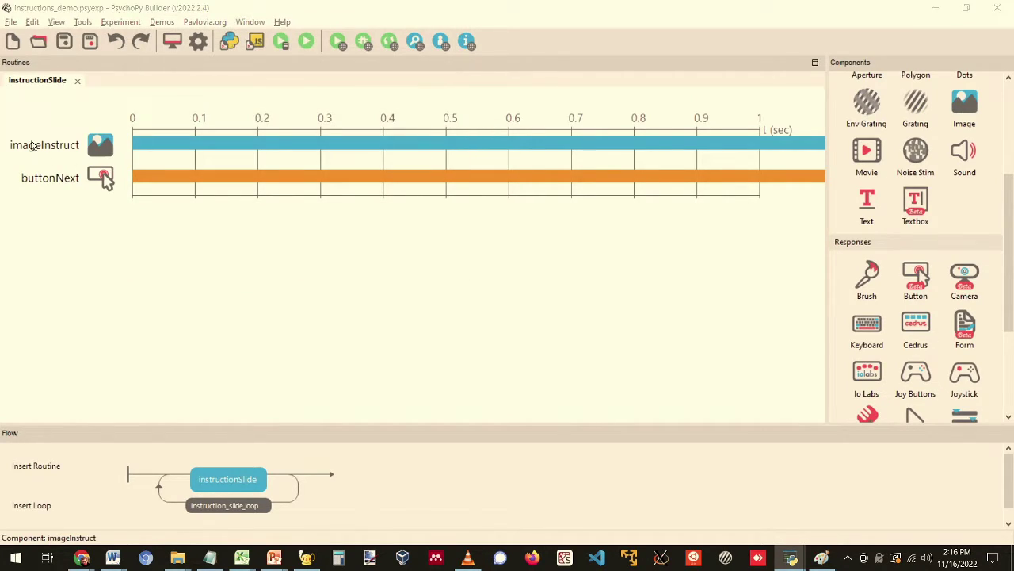
pyautogui.click(278, 198)
pyautogui.write('$instruct_slide')
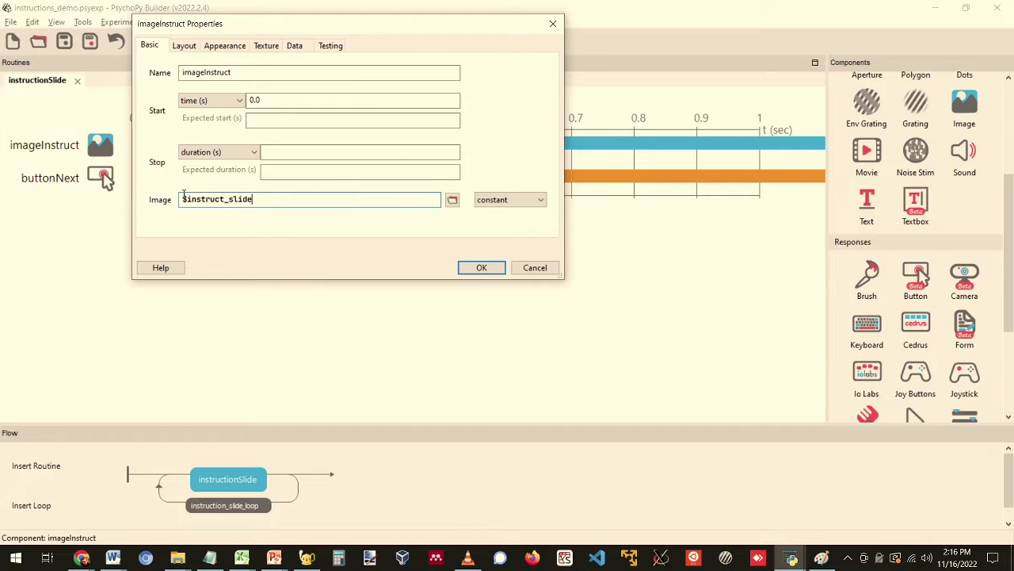
pyautogui.moveTo(181, 198); pyautogui.dragTo(285, 196)
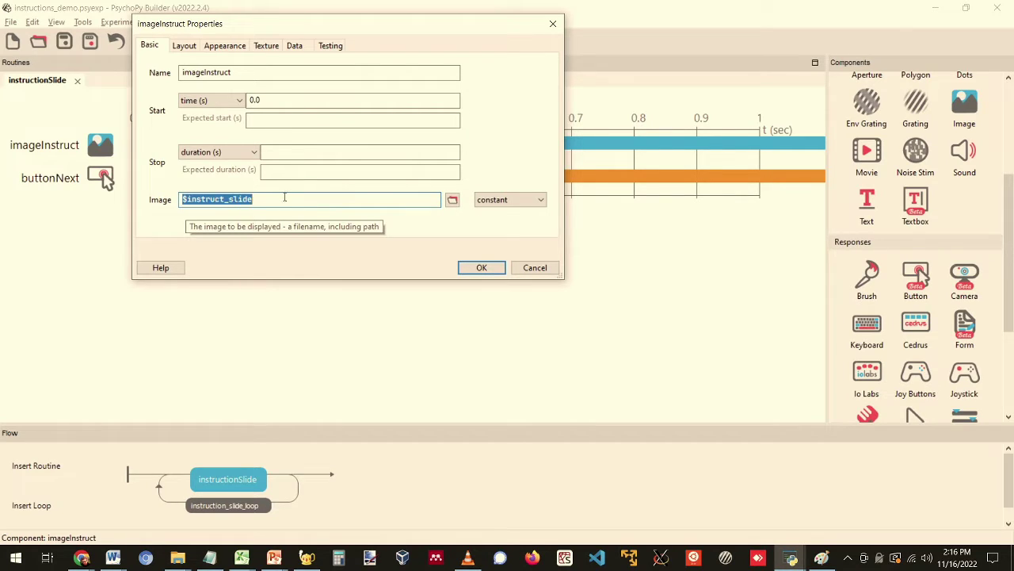
pyautogui.click(514, 199)
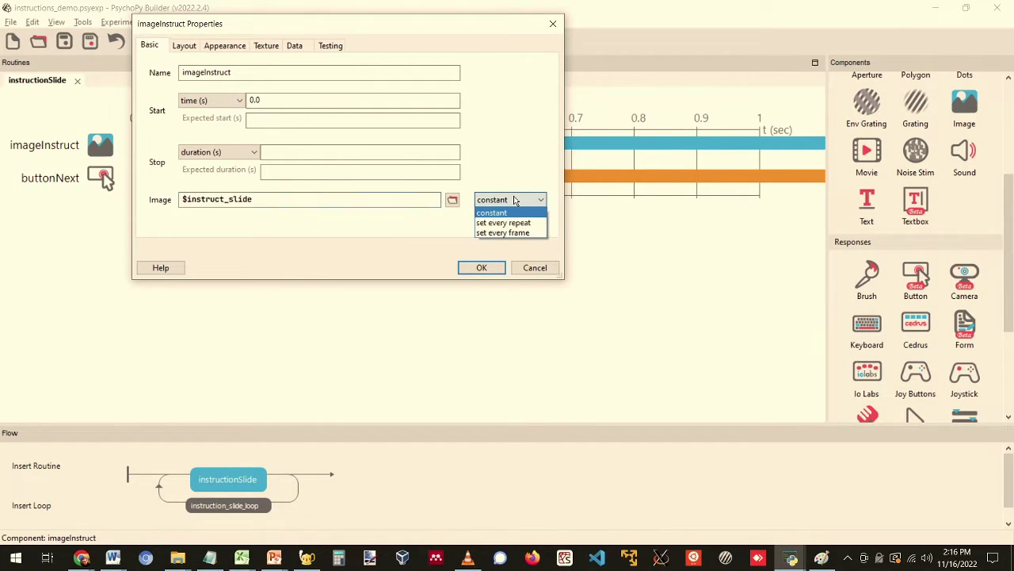
pyautogui.click(518, 223)
pyautogui.click(512, 202)
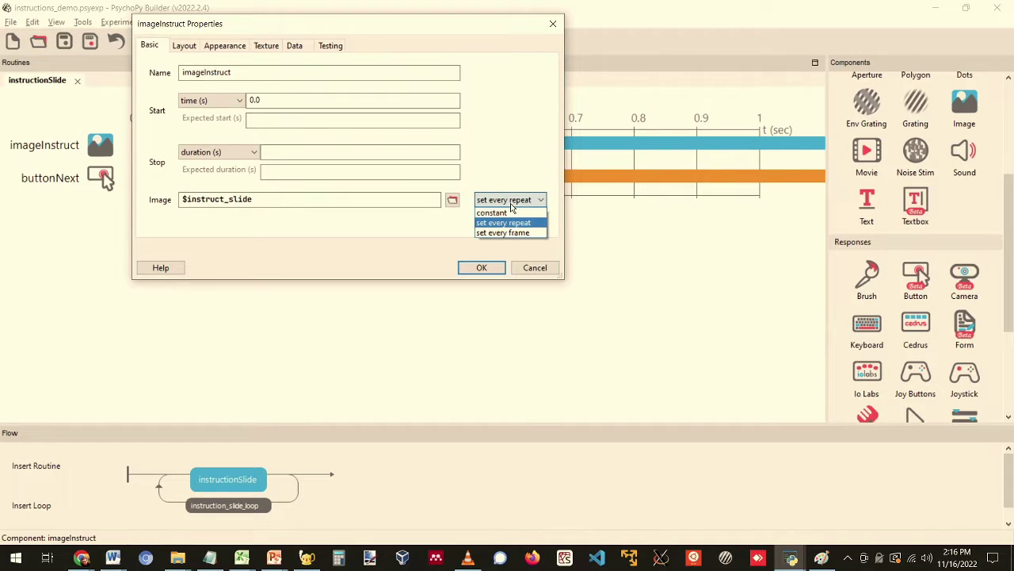
pyautogui.click(511, 214)
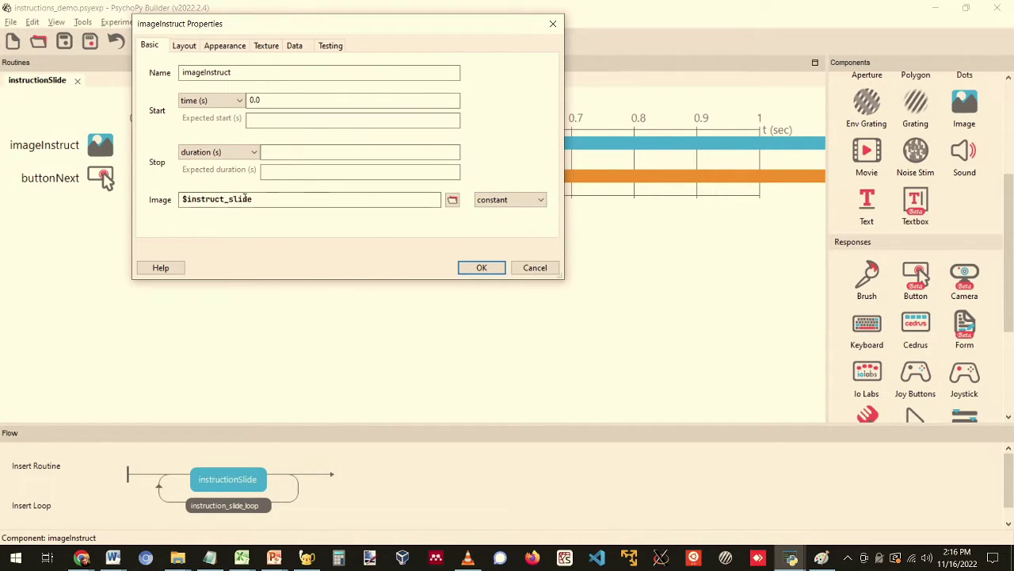
# Step: Make the imageInstruct image update on every repeat and save the component's properties
pyautogui.moveTo(252, 200); pyautogui.dragTo(188, 199)
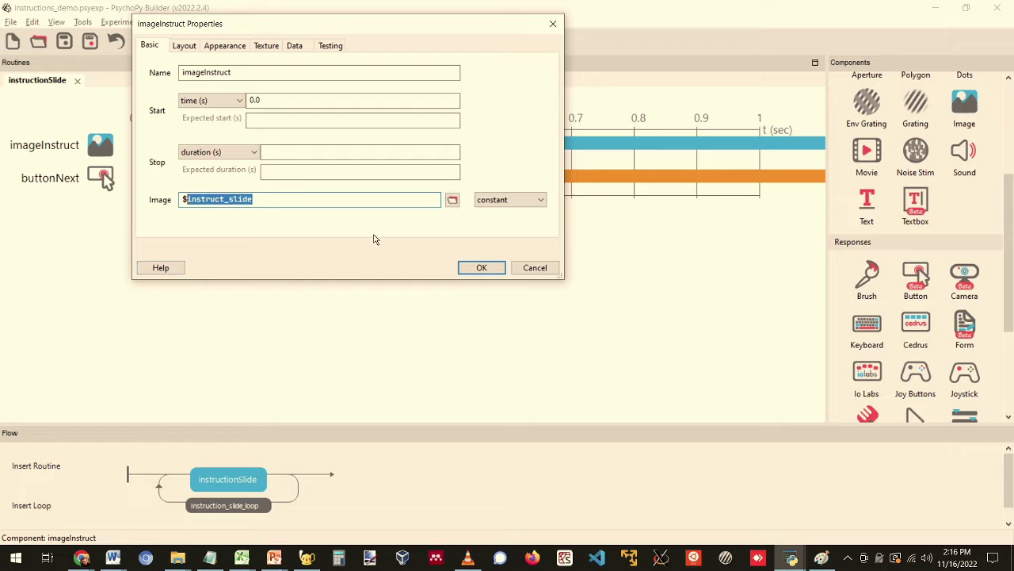
pyautogui.click(507, 203)
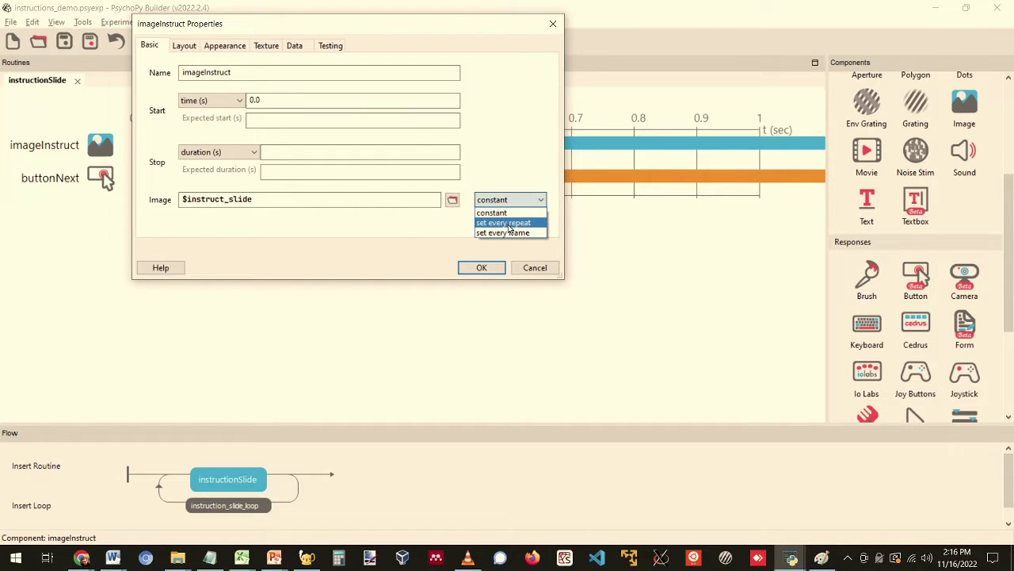
pyautogui.click(509, 225)
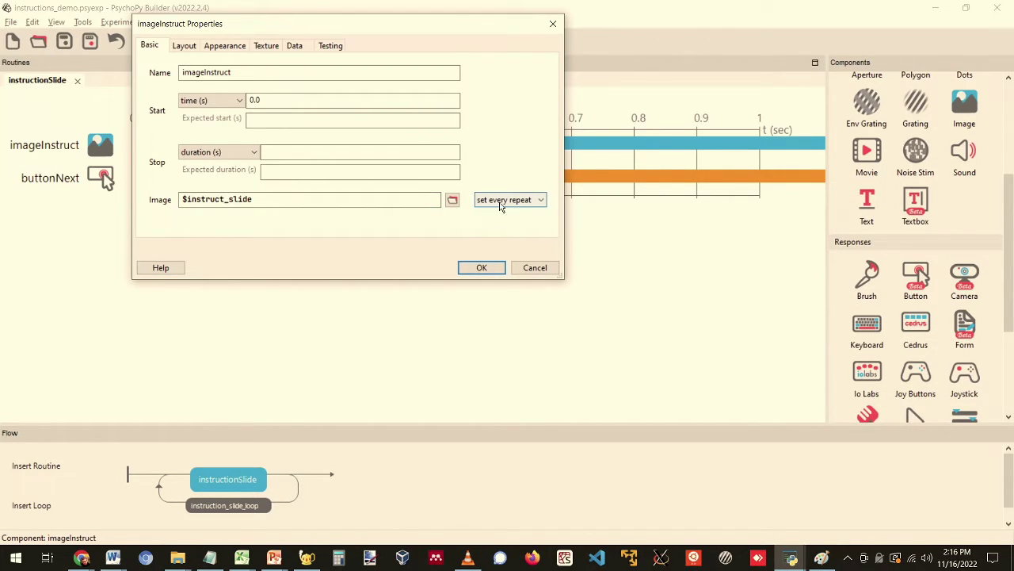
pyautogui.click(481, 267)
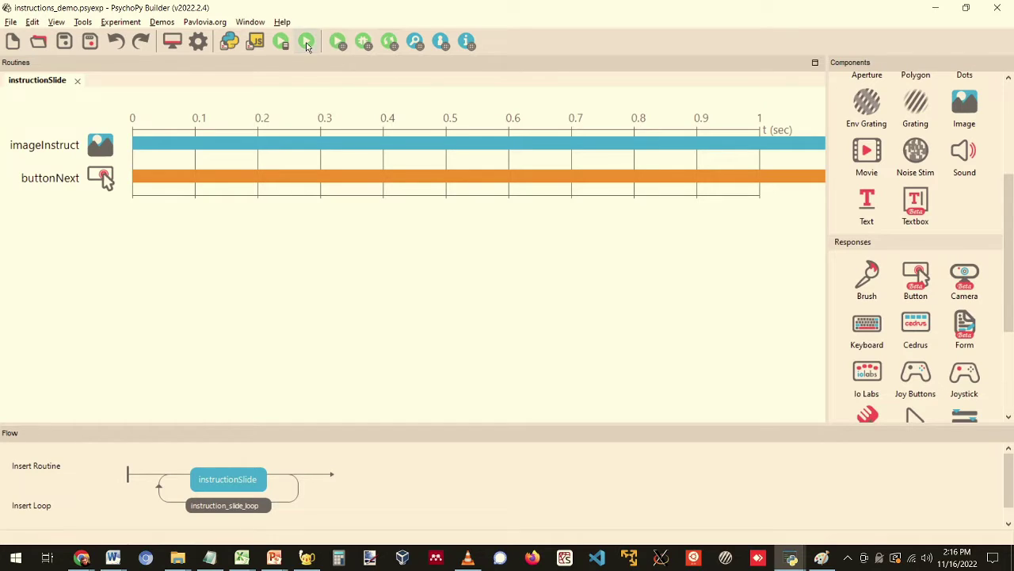
# Step: Turn off the full-screen window in the experiment's screen settings
pyautogui.click(200, 43)
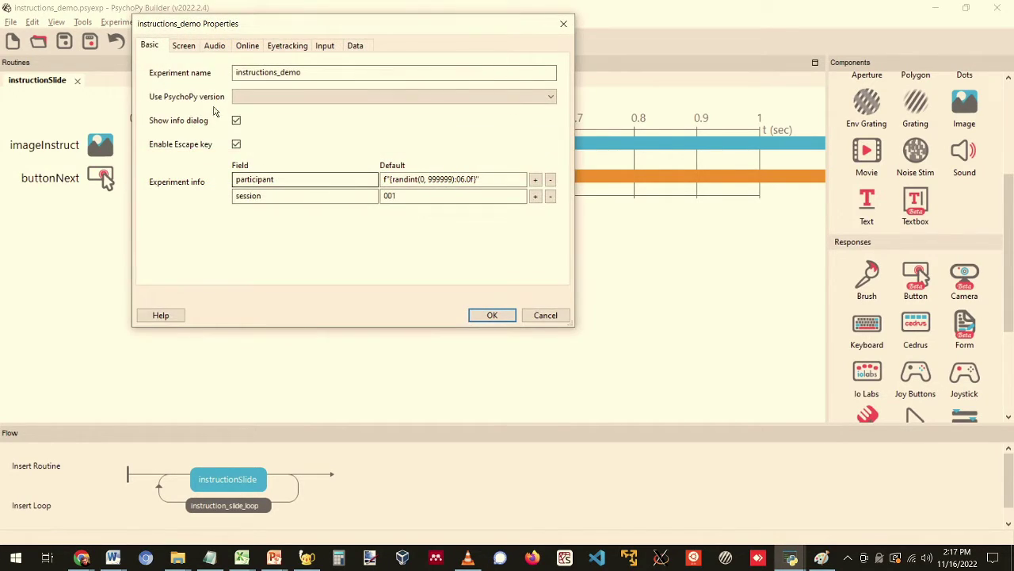
pyautogui.click(183, 46)
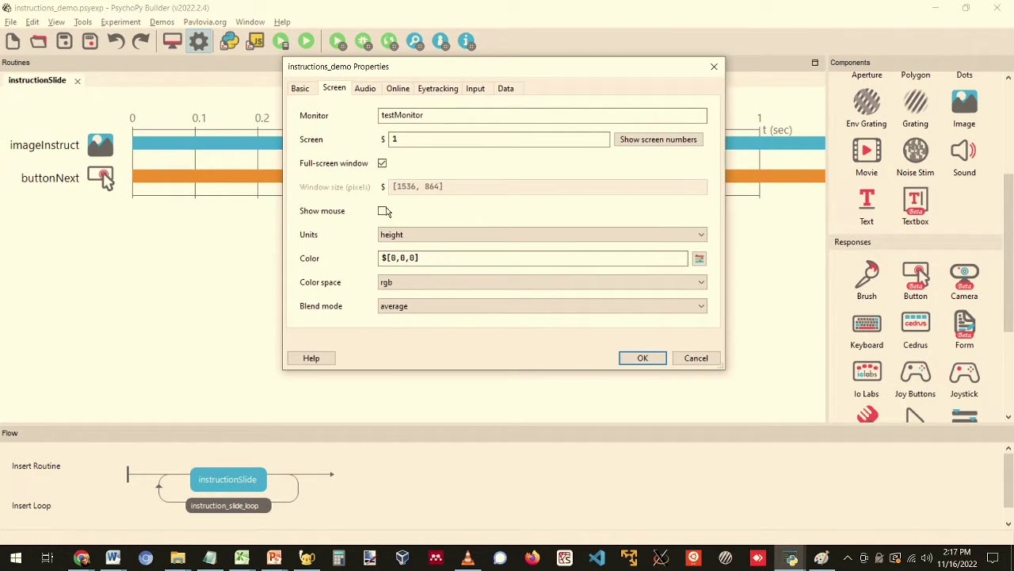
pyautogui.click(382, 163)
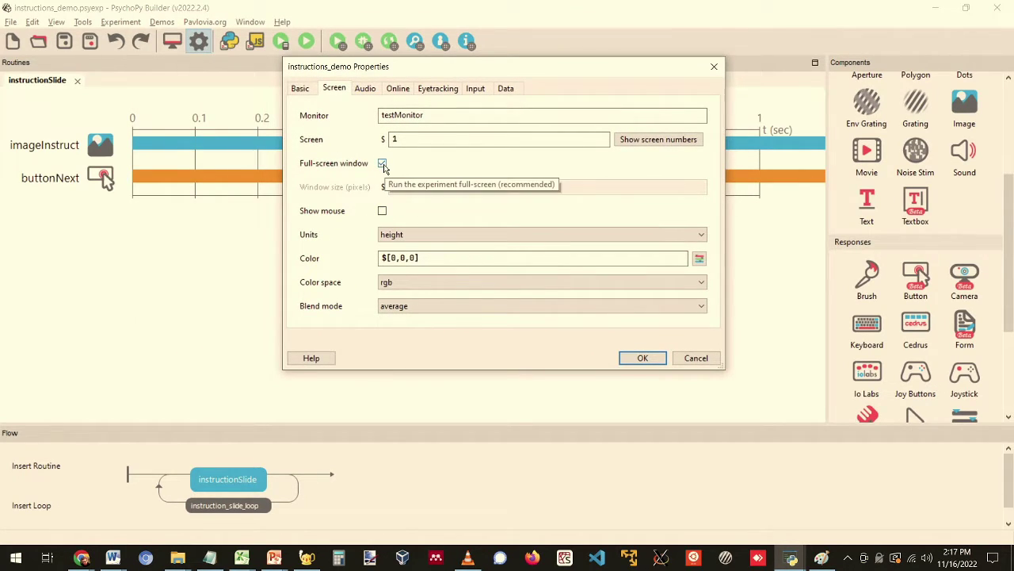
pyautogui.click(640, 357)
# Step: Run the experiment and page through all the instruction slides with the "Next >>" button until it ends
pyautogui.click(306, 41)
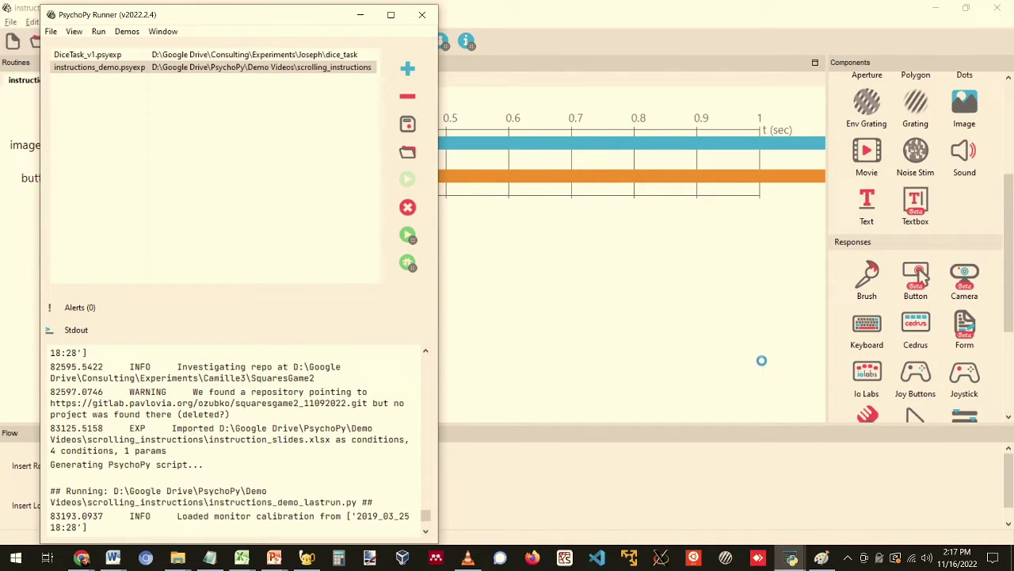
pyautogui.click(441, 228)
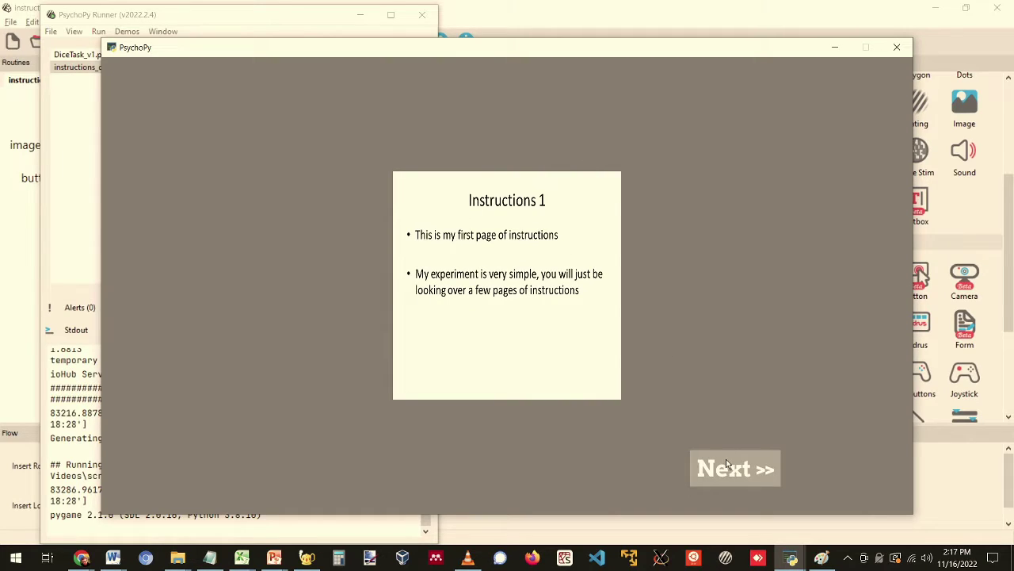
pyautogui.click(736, 469)
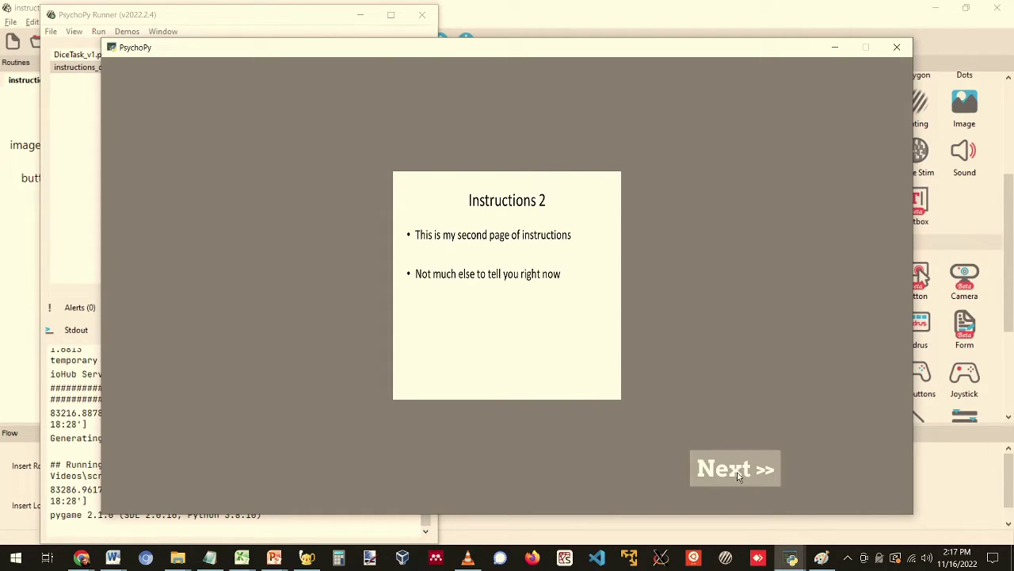
pyautogui.click(737, 474)
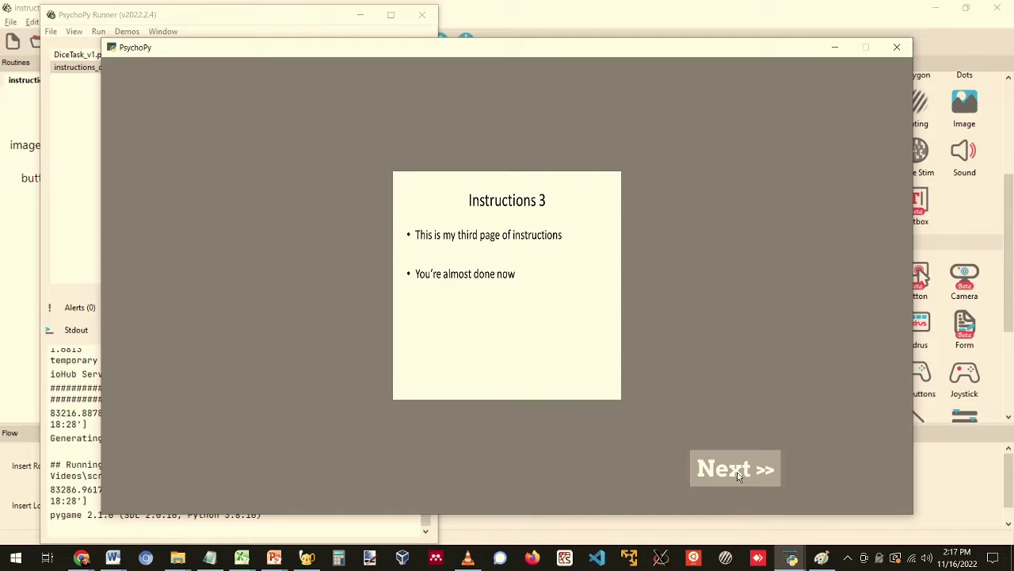
pyautogui.click(737, 474)
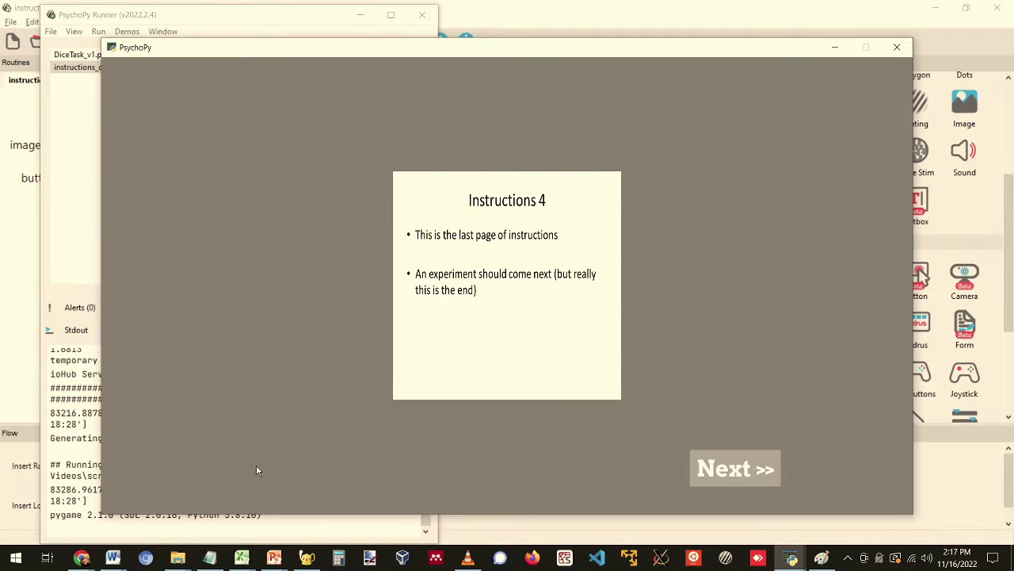
pyautogui.click(725, 470)
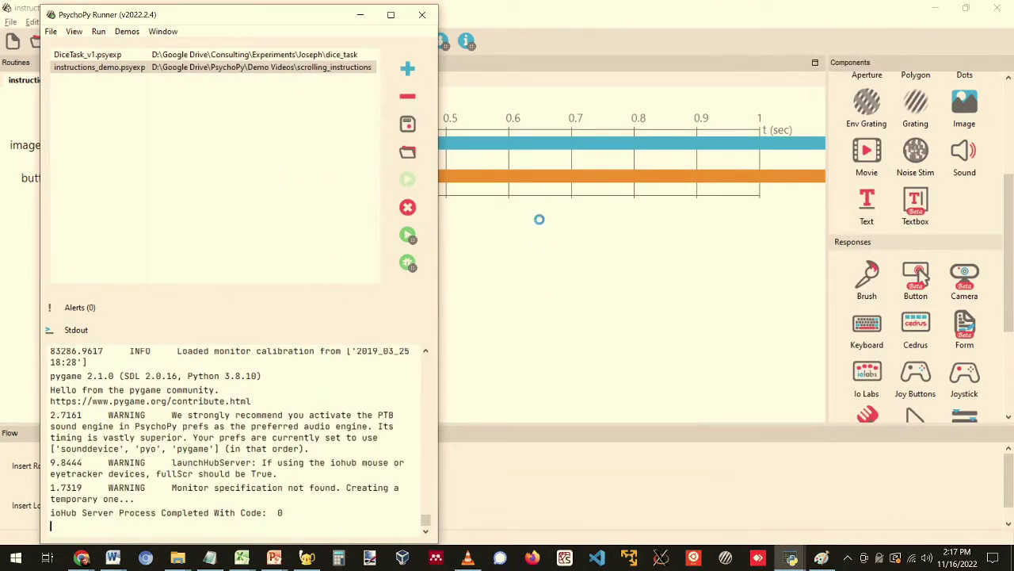
# Step: Set the size of imageInstruct to (0.9, 0.75) and save its properties
pyautogui.doubleClick(17, 147)
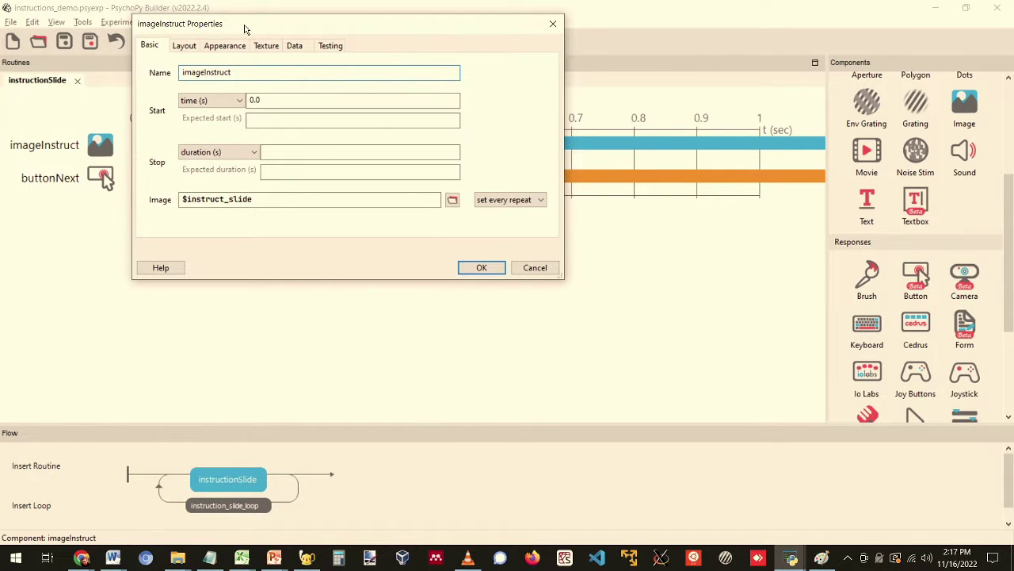
pyautogui.moveTo(245, 29); pyautogui.dragTo(437, 166)
pyautogui.click(378, 182)
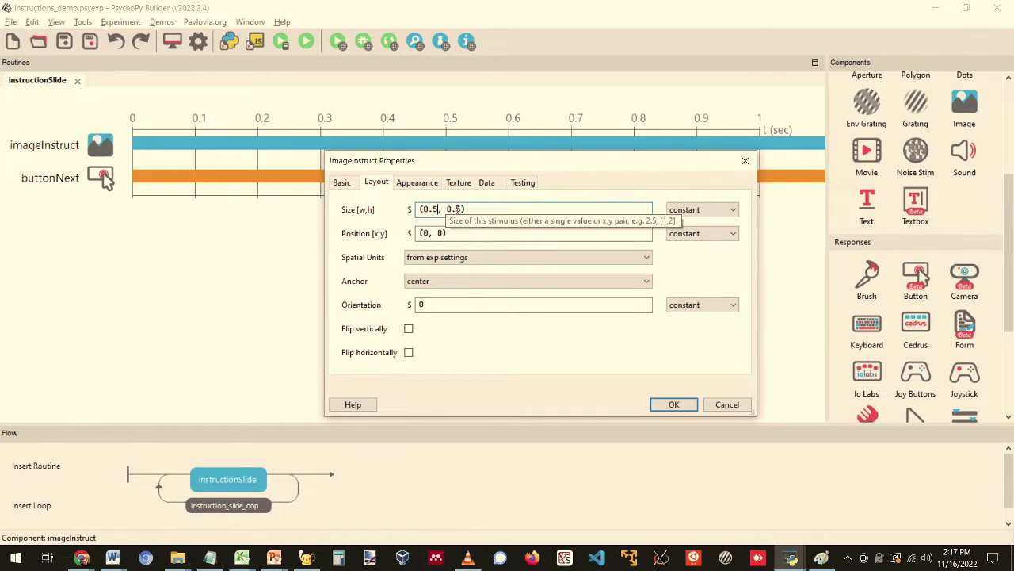
pyautogui.click(458, 210)
pyautogui.write('7')
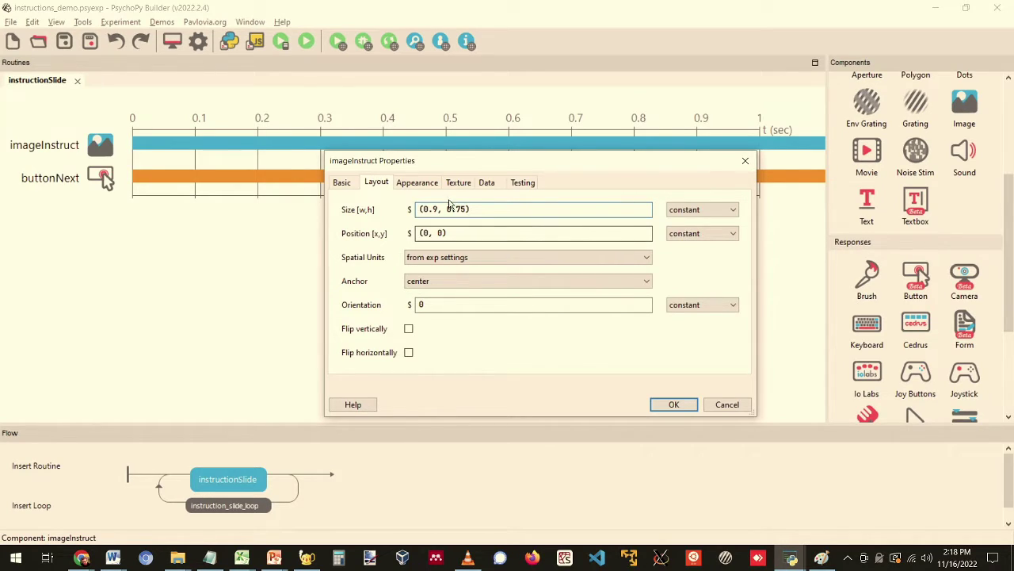
pyautogui.press('Left')
pyautogui.press('Left')
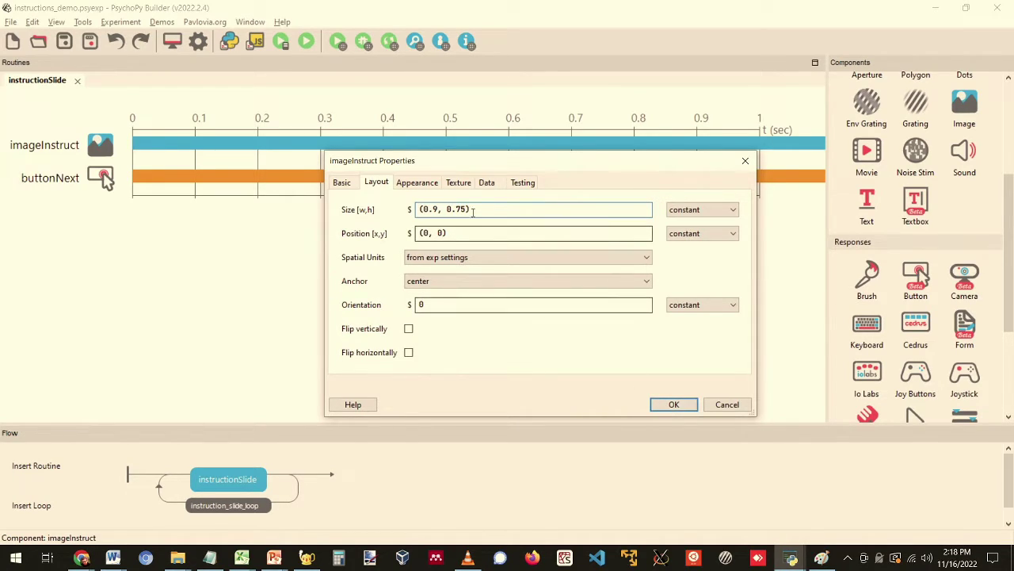
pyautogui.moveTo(474, 209); pyautogui.dragTo(419, 210)
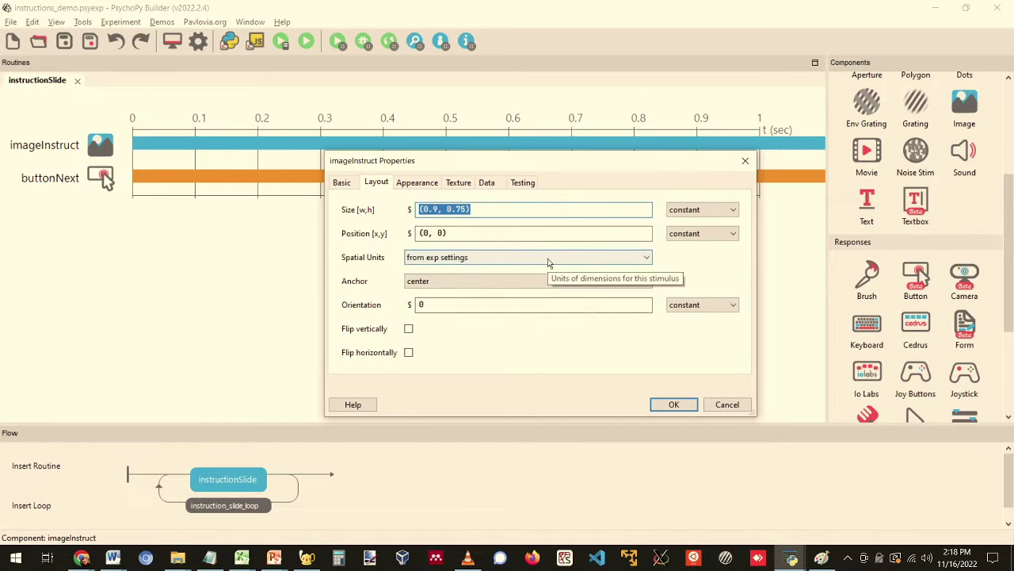
pyautogui.click(670, 405)
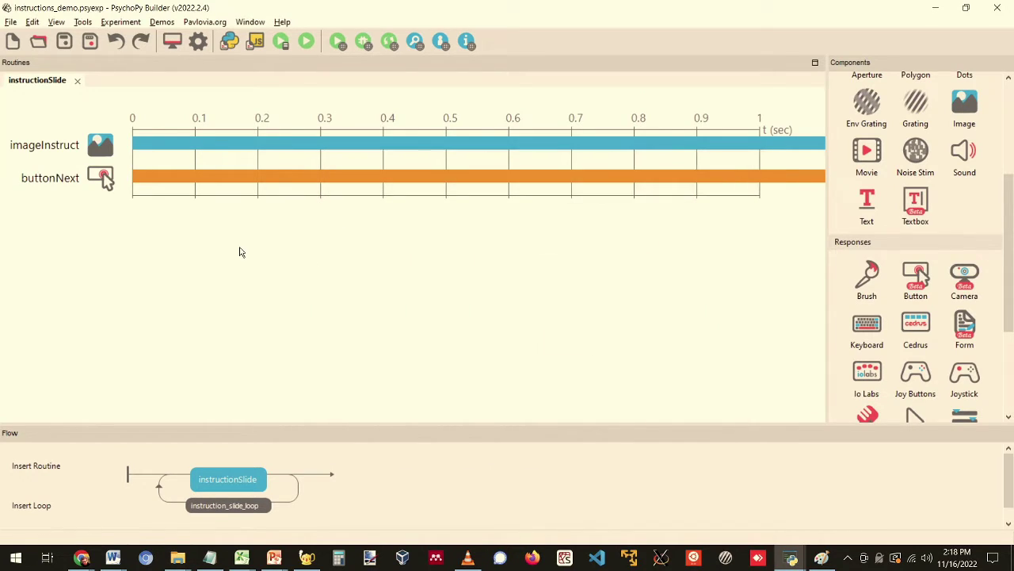
# Step: Change the experiment's rgb background color in the screen settings, using -1 channel values, and save the settings
pyautogui.click(198, 41)
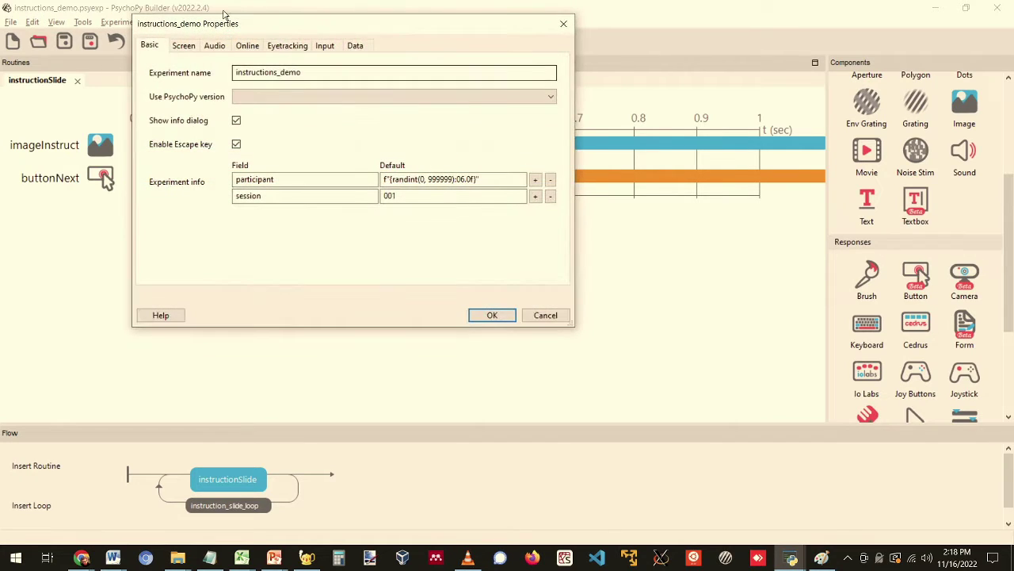
pyautogui.moveTo(225, 25); pyautogui.dragTo(429, 109)
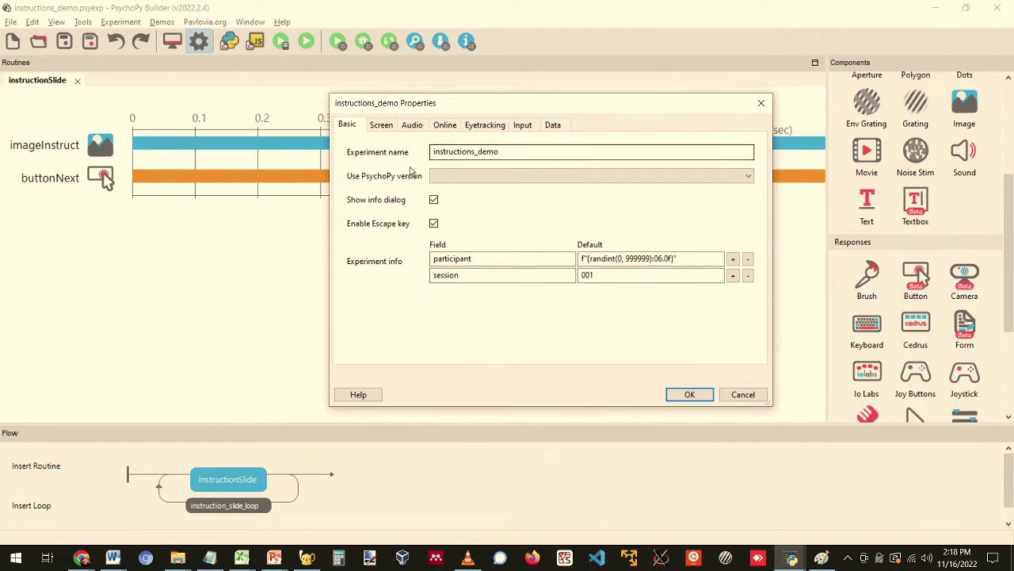
pyautogui.click(382, 127)
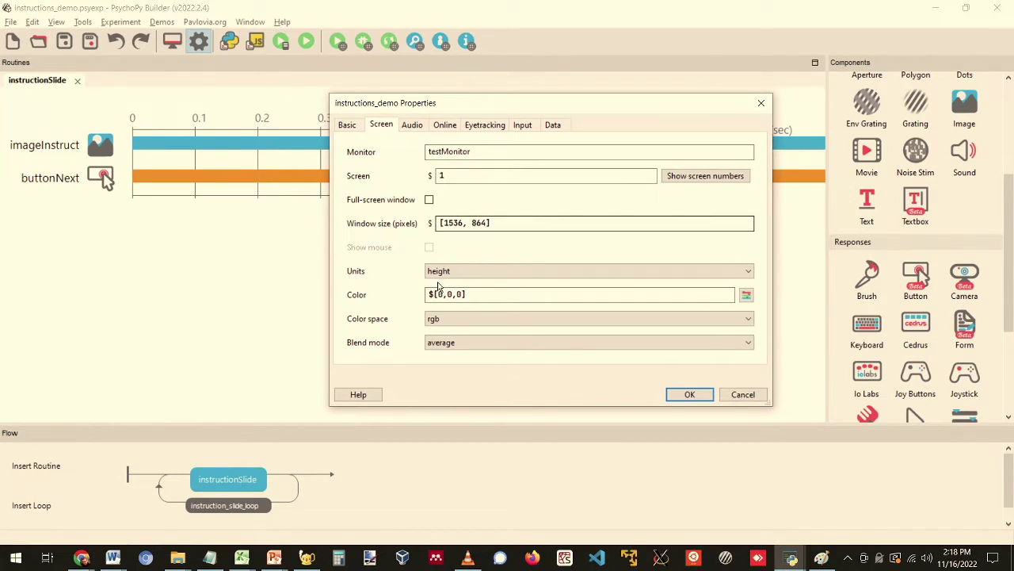
pyautogui.doubleClick(436, 293)
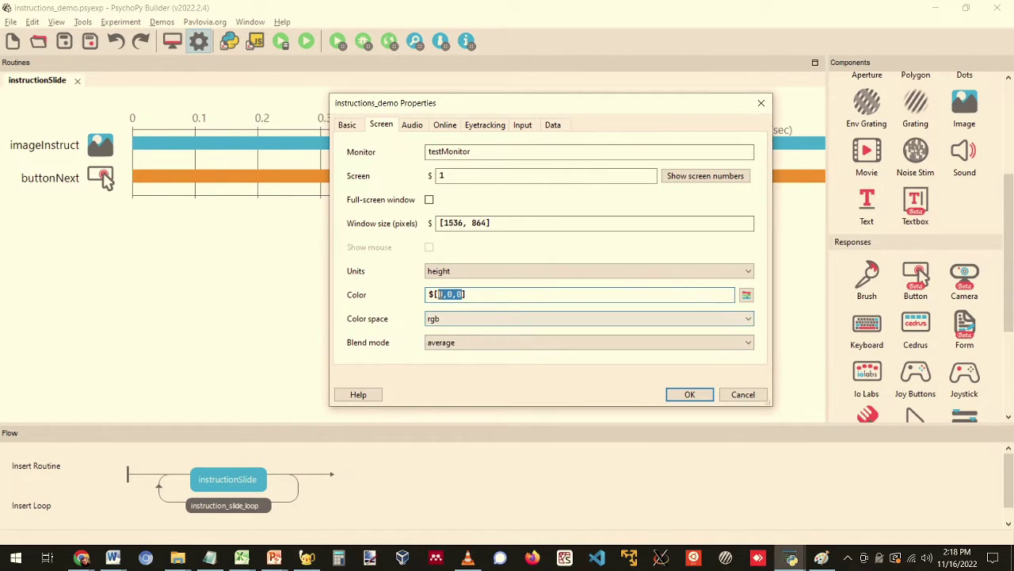
pyautogui.click(441, 294)
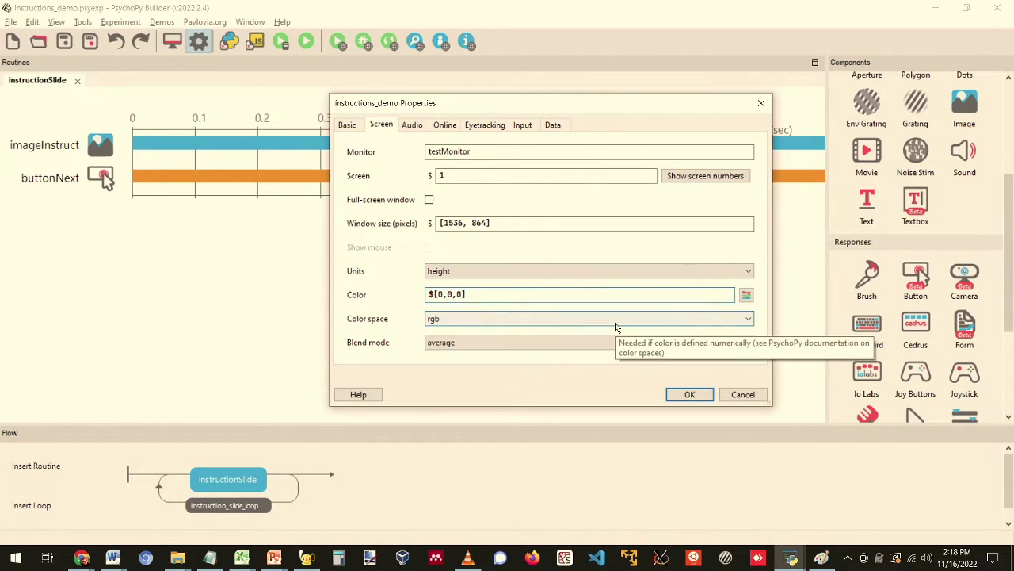
pyautogui.press('BackSpace')
pyautogui.write('1')
pyautogui.press('Right')
pyautogui.press('Right')
pyautogui.press('BackSpace')
pyautogui.write('1,')
pyautogui.write('-1,')
pyautogui.write('-')
pyautogui.press('Right')
pyautogui.press('Right')
pyautogui.write('-')
pyautogui.press('BackSpace')
pyautogui.press('Left')
pyautogui.press('Left')
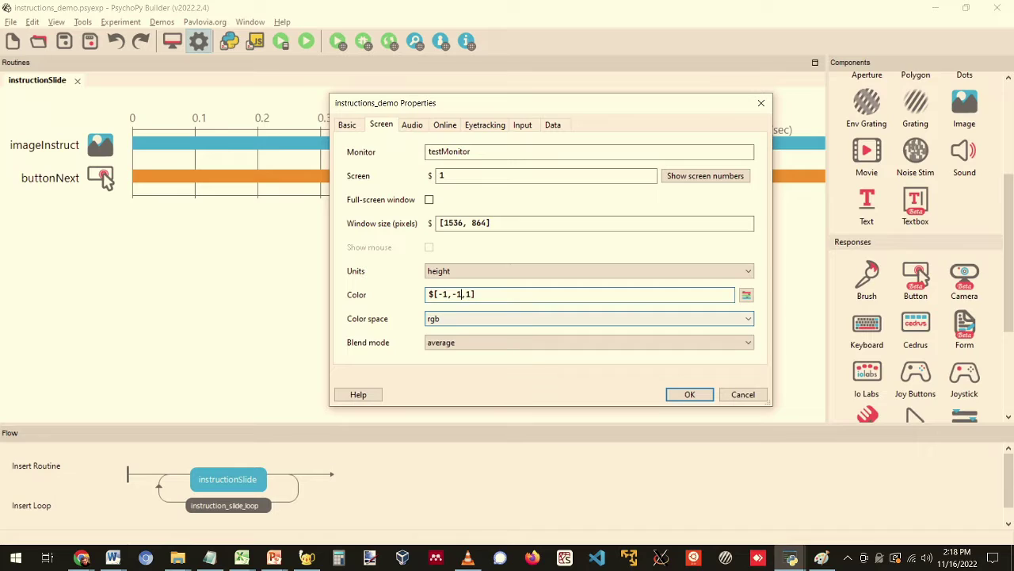
pyautogui.press('BackSpace')
pyautogui.press('BackSpace')
pyautogui.click(690, 394)
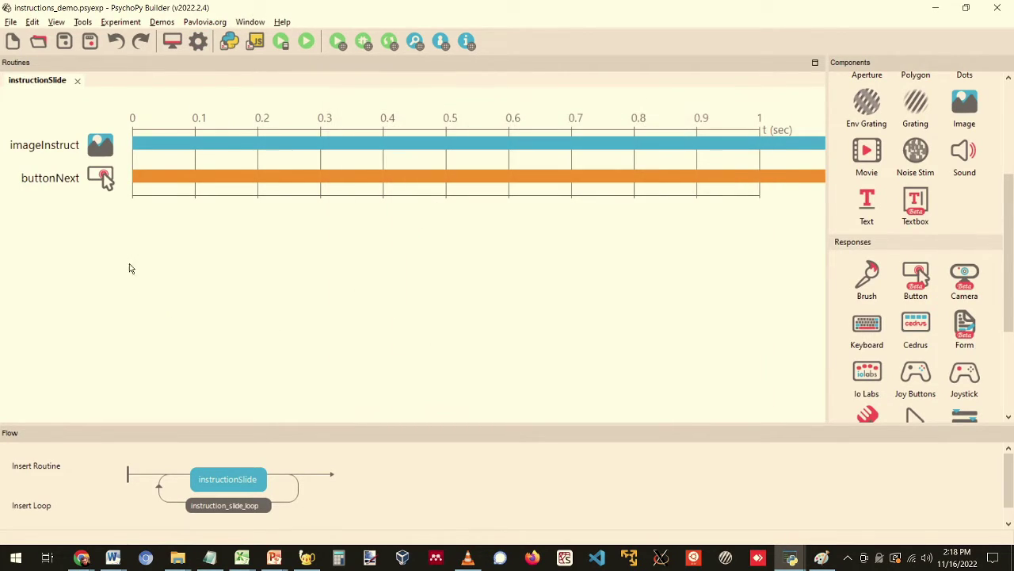
# Step: Start a new Button component named buttonBack and clear its stop duration
pyautogui.click(921, 273)
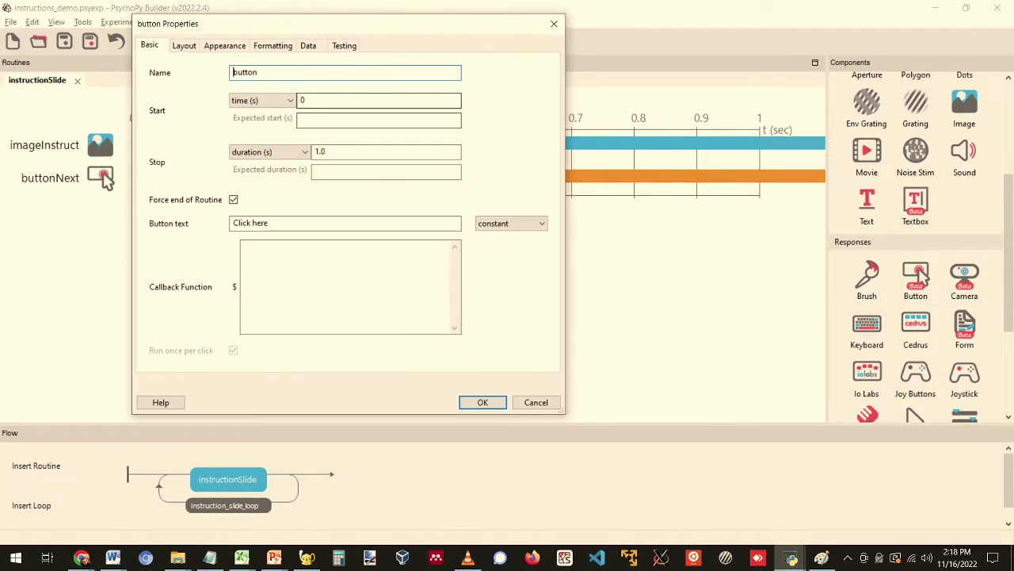
pyautogui.write('Ba')
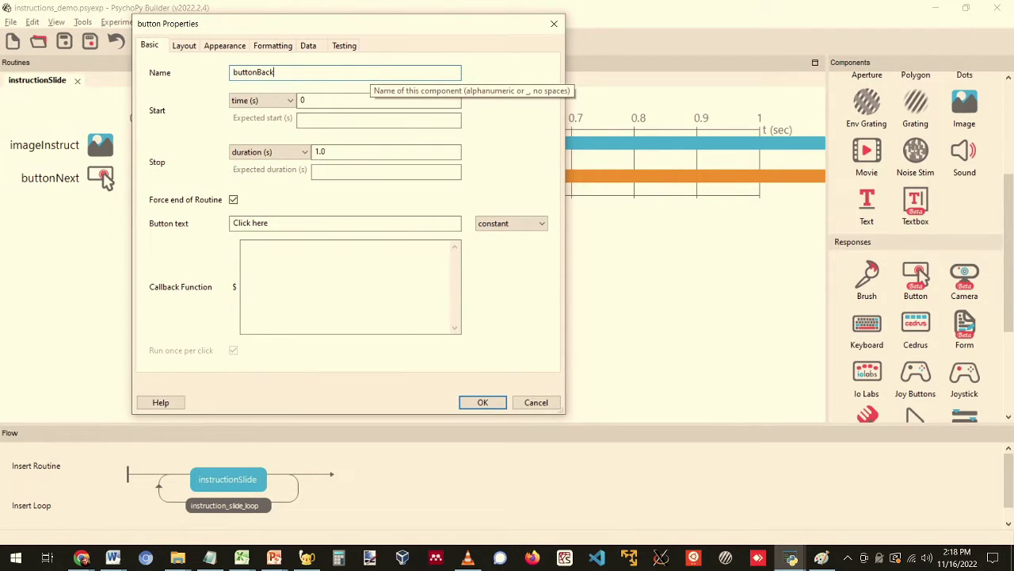
pyautogui.write('ck')
pyautogui.doubleClick(339, 151)
pyautogui.press('BackSpace')
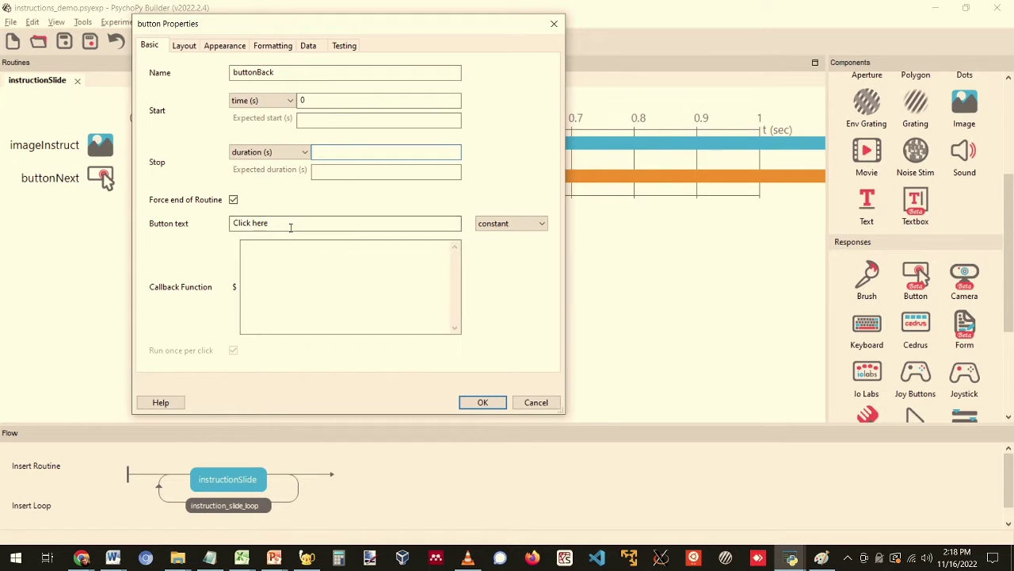
# Step: Set the button text of buttonBack to "<< Back" and save the new component
pyautogui.moveTo(290, 228); pyautogui.dragTo(149, 228)
pyautogui.write('<< Back')
pyautogui.click(184, 45)
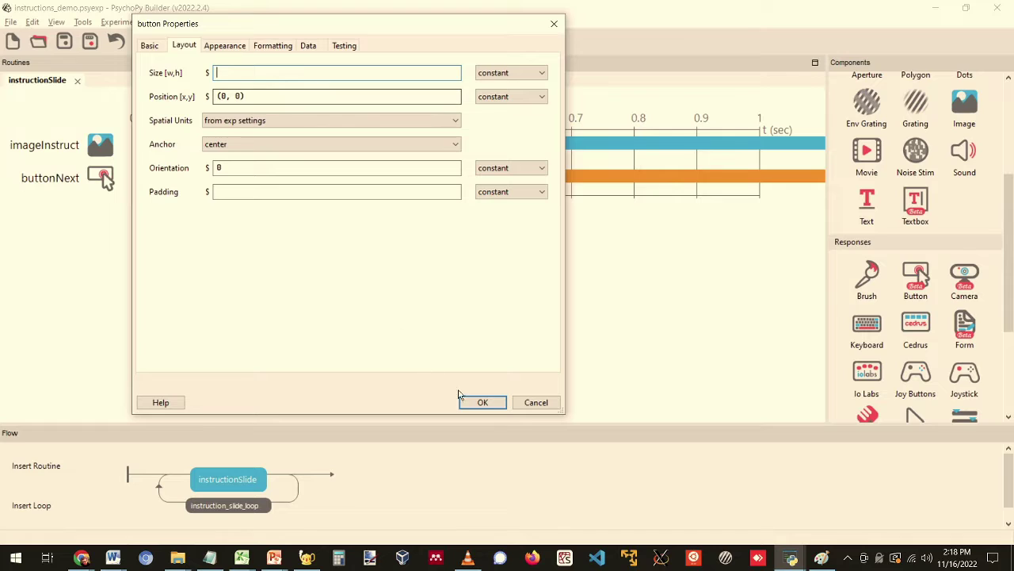
pyautogui.click(480, 401)
# Step: Check the size and position values in buttonNext's layout properties and close them without changes
pyautogui.click(41, 177)
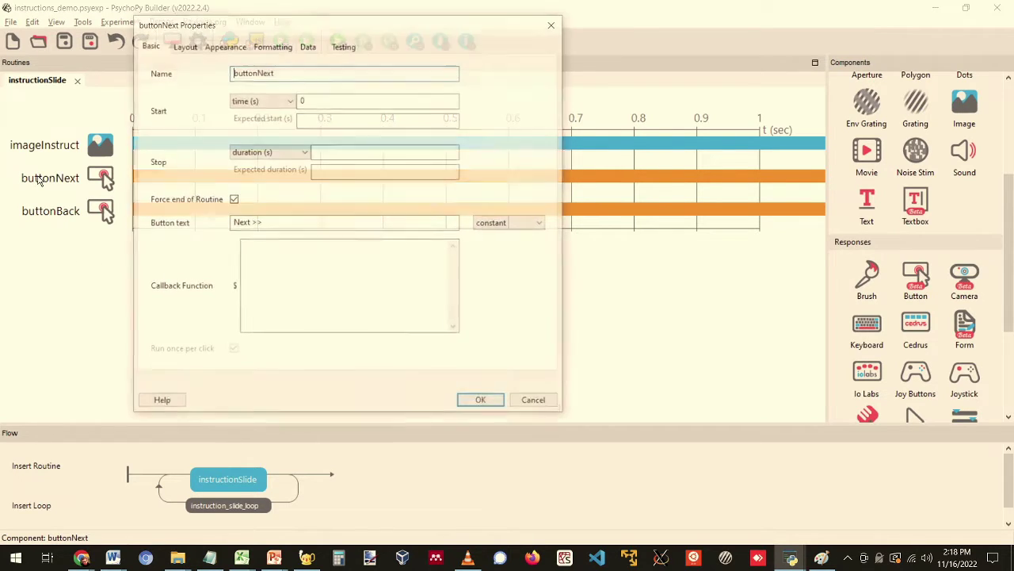
pyautogui.click(184, 45)
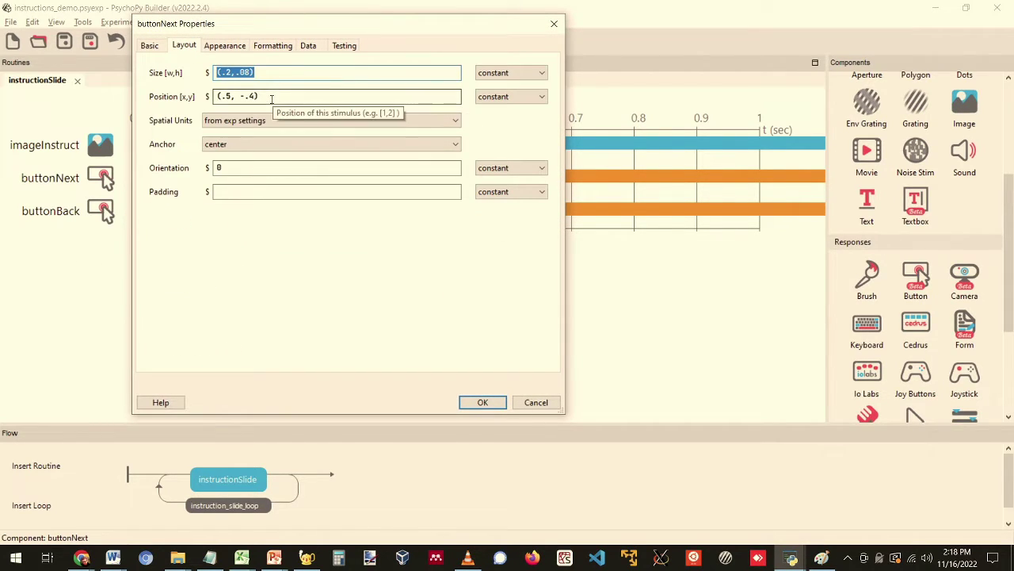
pyautogui.press('Tab')
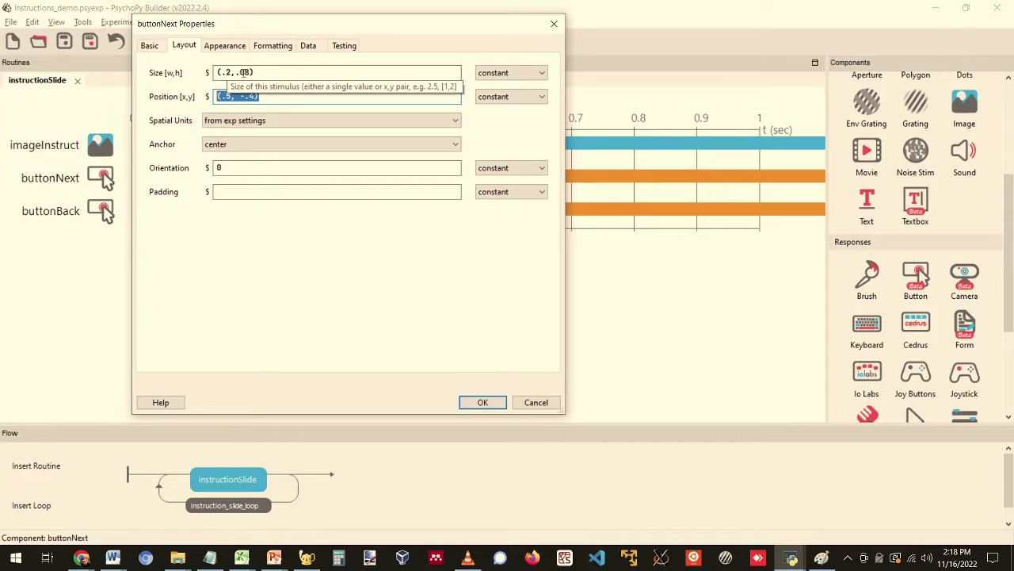
pyautogui.click(526, 404)
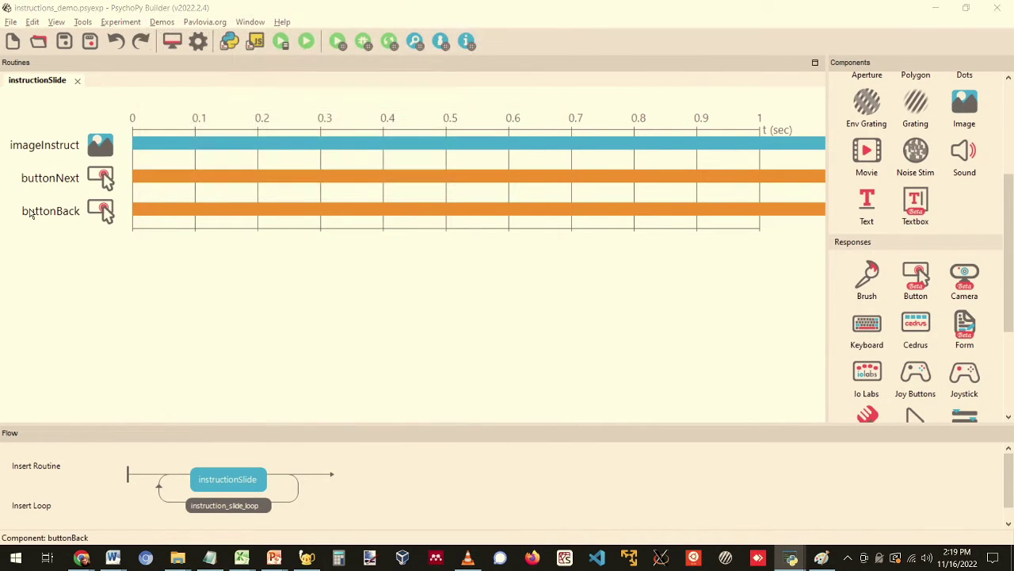
# Step: Set buttonBack's size to (.2,.08) and its position to (-.5, -.4), and save its properties
pyautogui.click(184, 45)
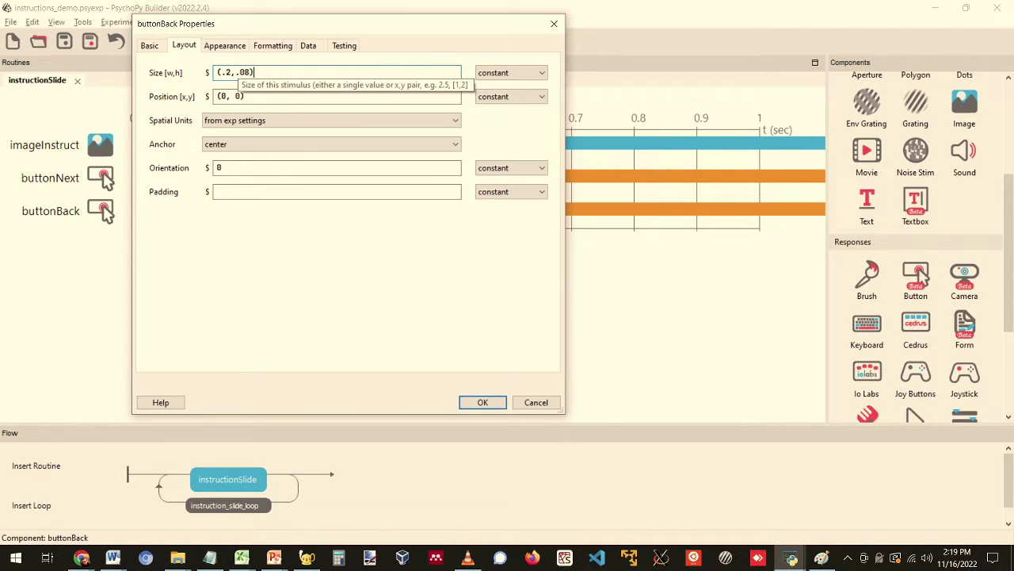
pyautogui.moveTo(215, 96); pyautogui.dragTo(244, 97)
pyautogui.write('(.5, -.4)')
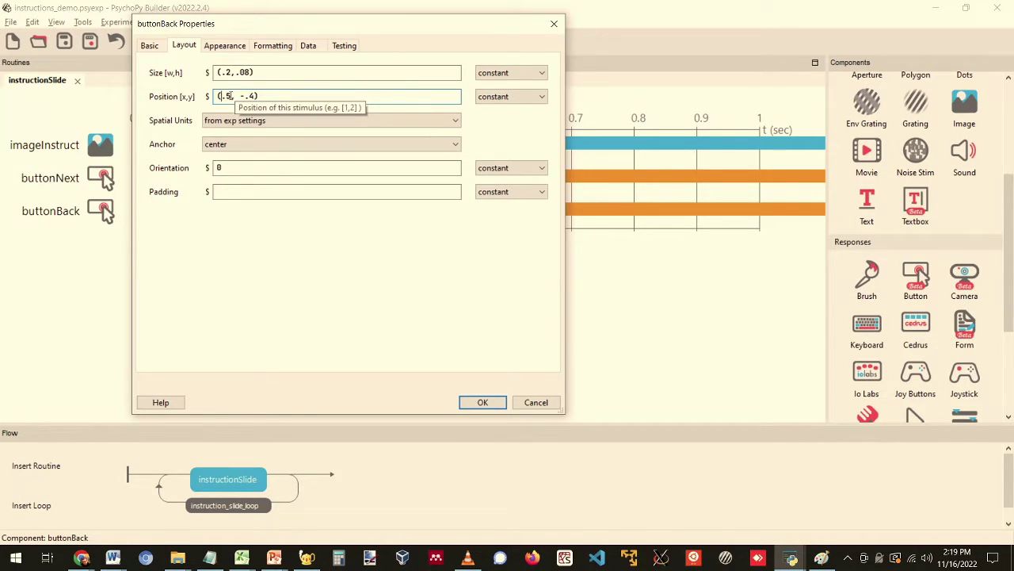
pyautogui.click(223, 96)
pyautogui.write('-')
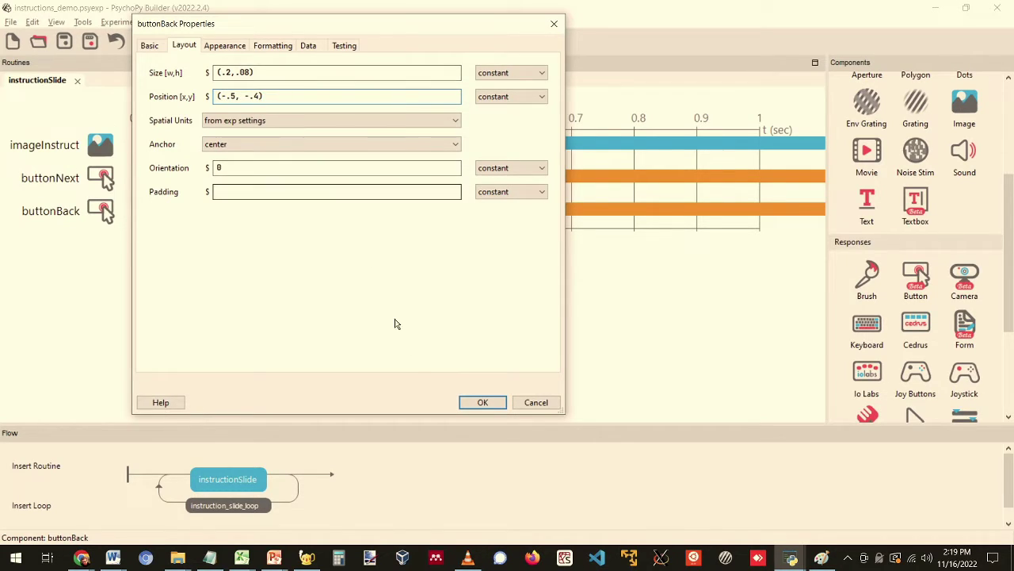
pyautogui.click(484, 408)
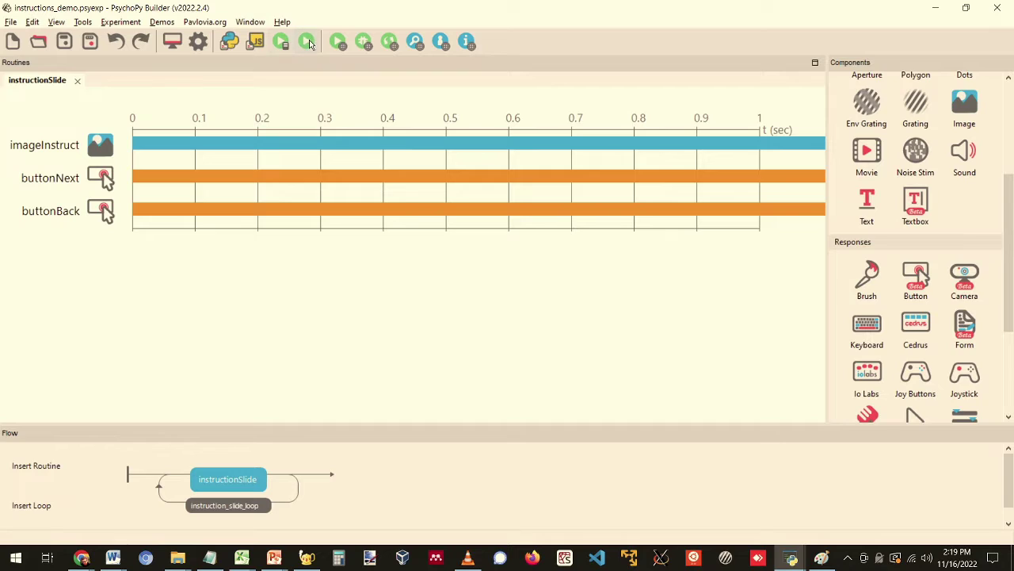
# Step: Run the experiment to test the "Next >>" and "<< Back" buttons, and review buttonNext's basic properties
pyautogui.click(309, 44)
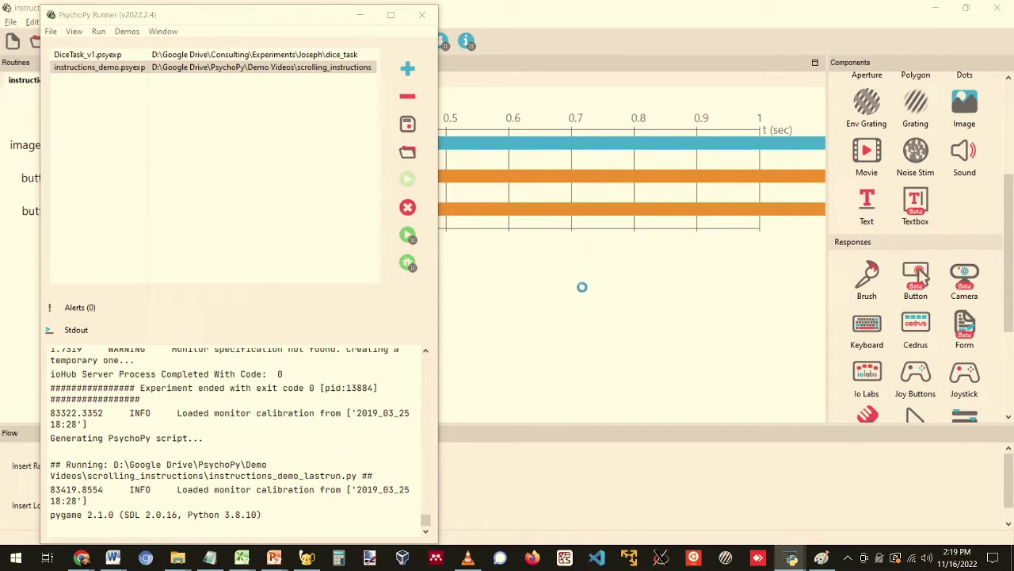
pyautogui.click(424, 230)
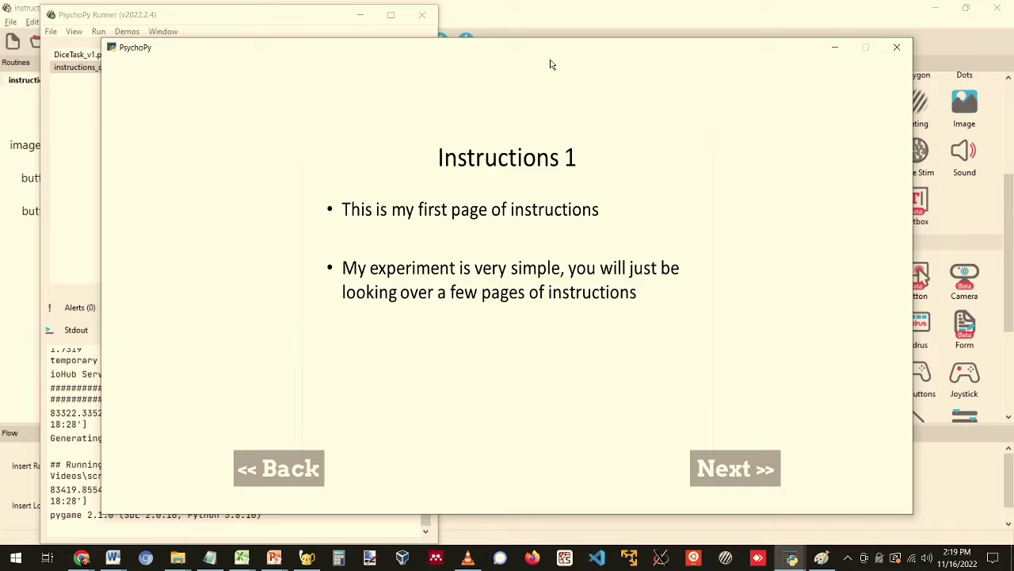
pyautogui.click(748, 484)
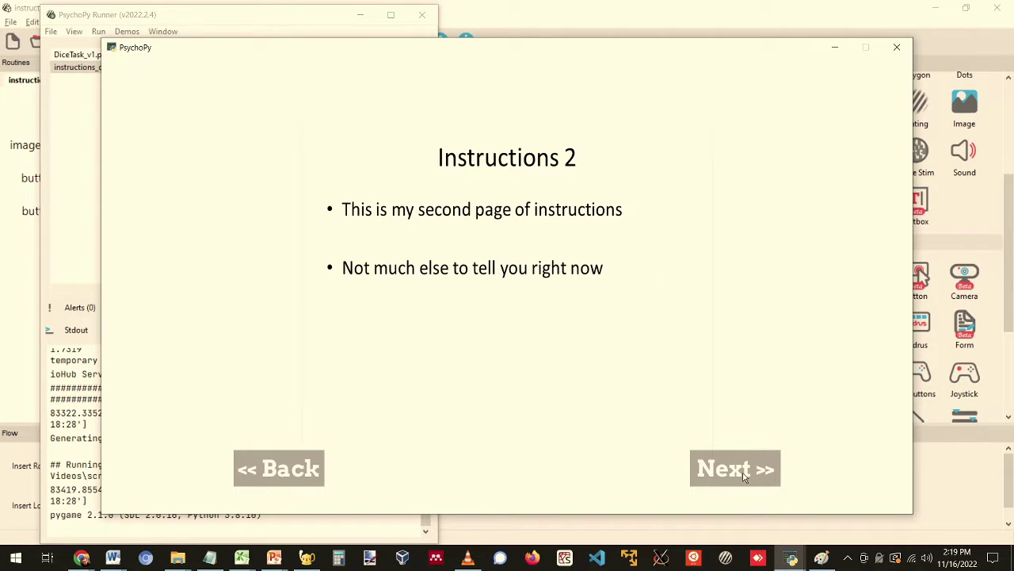
pyautogui.click(277, 474)
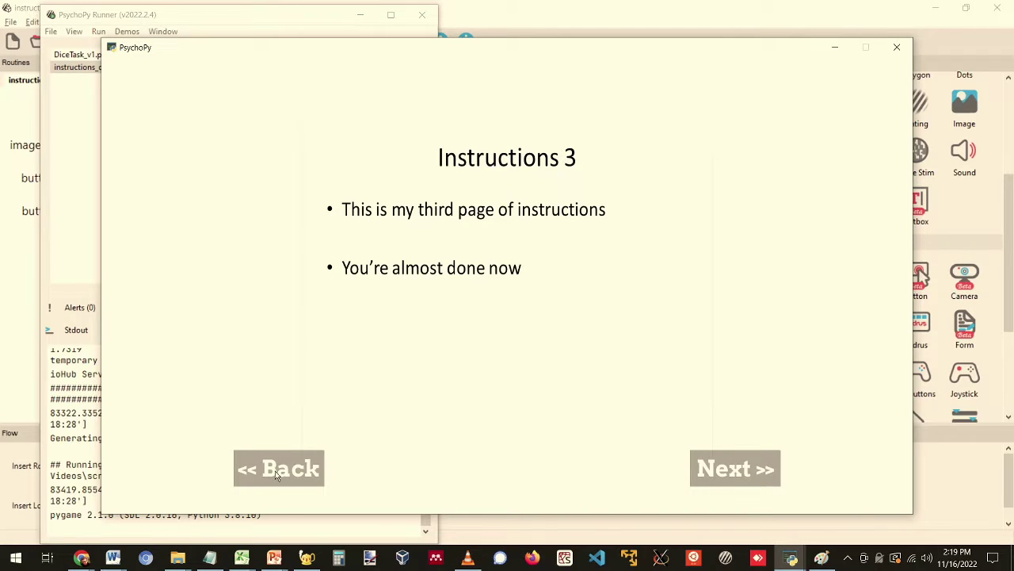
pyautogui.click(277, 474)
pyautogui.click(276, 474)
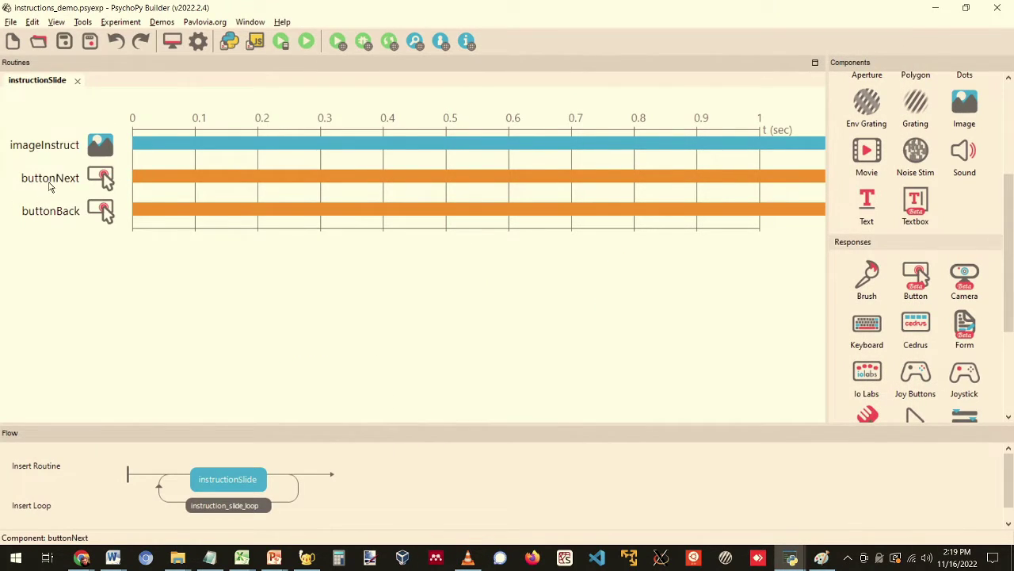
pyautogui.click(54, 181)
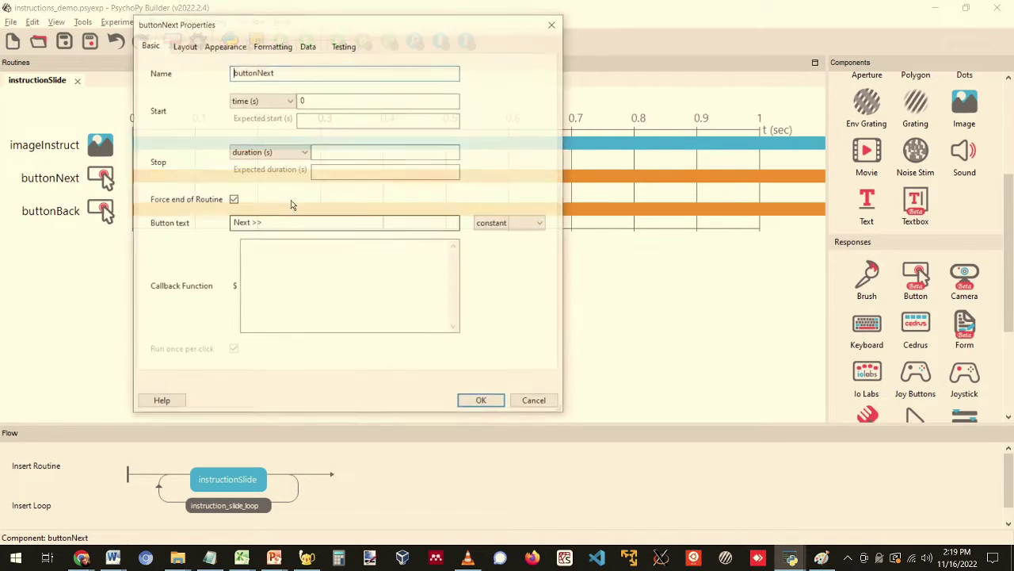
pyautogui.click(545, 403)
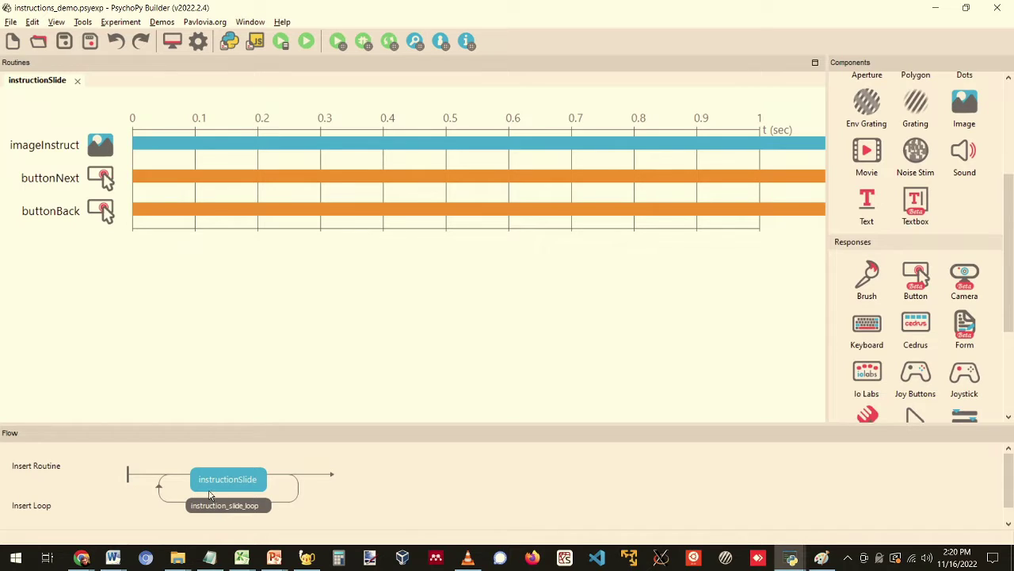
# Step: Examine instruction_slide_loop's properties alongside the instruct_slide rows in the Excel conditions file, going forward and backward through the slides
pyautogui.click(208, 509)
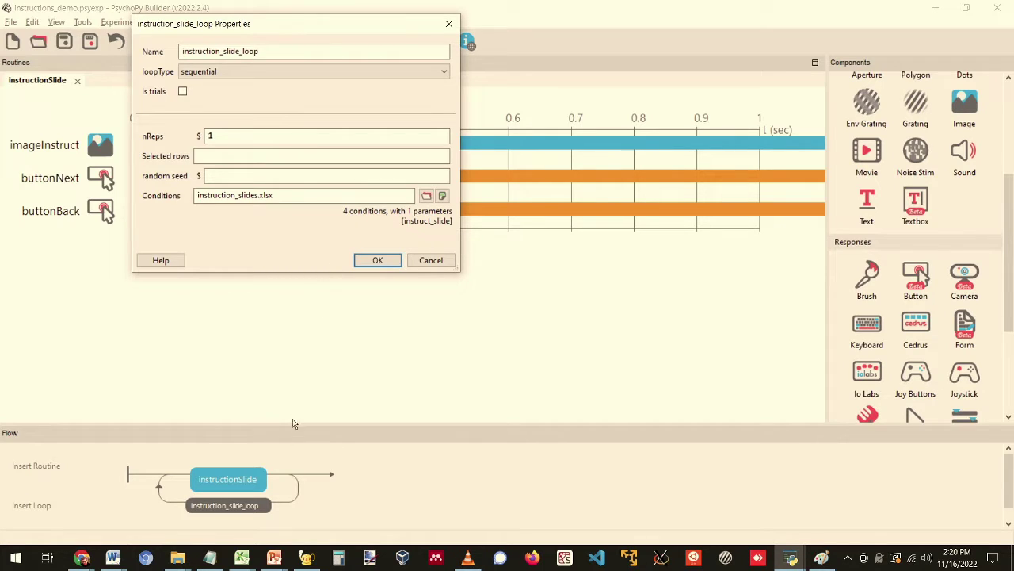
pyautogui.click(242, 557)
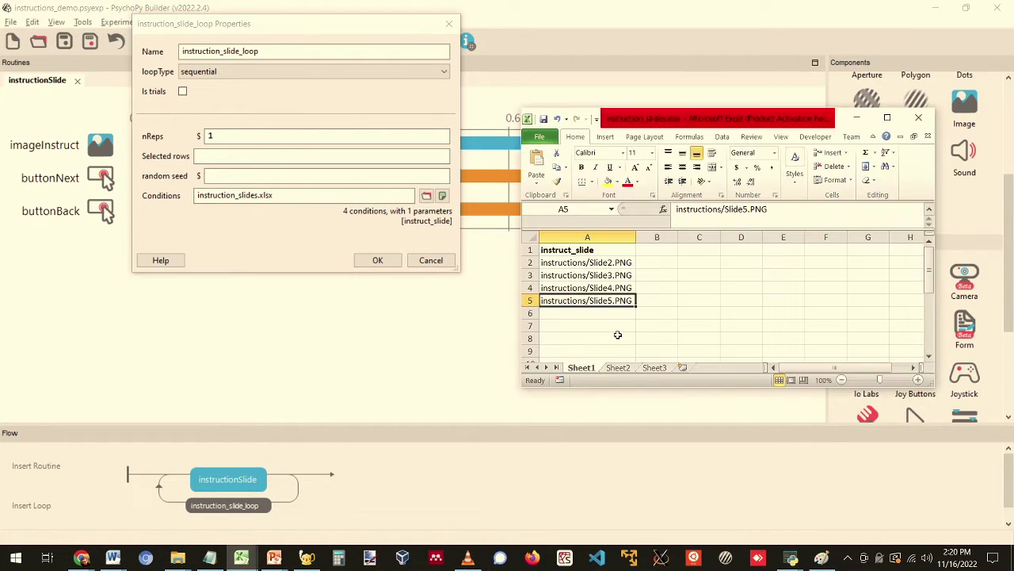
pyautogui.click(581, 251)
pyautogui.moveTo(584, 262); pyautogui.dragTo(580, 301)
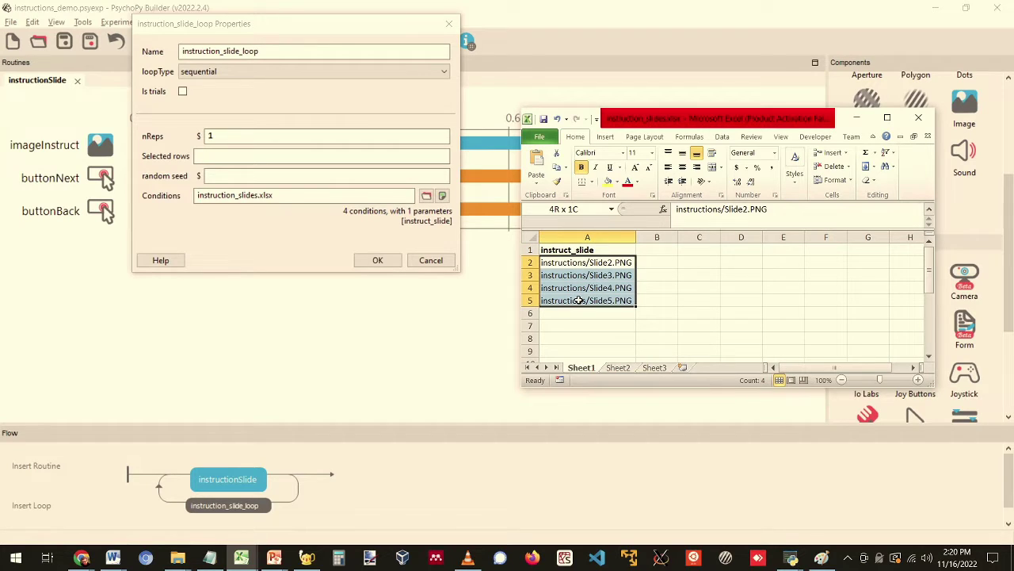
pyautogui.click(569, 262)
pyautogui.click(572, 278)
pyautogui.click(576, 290)
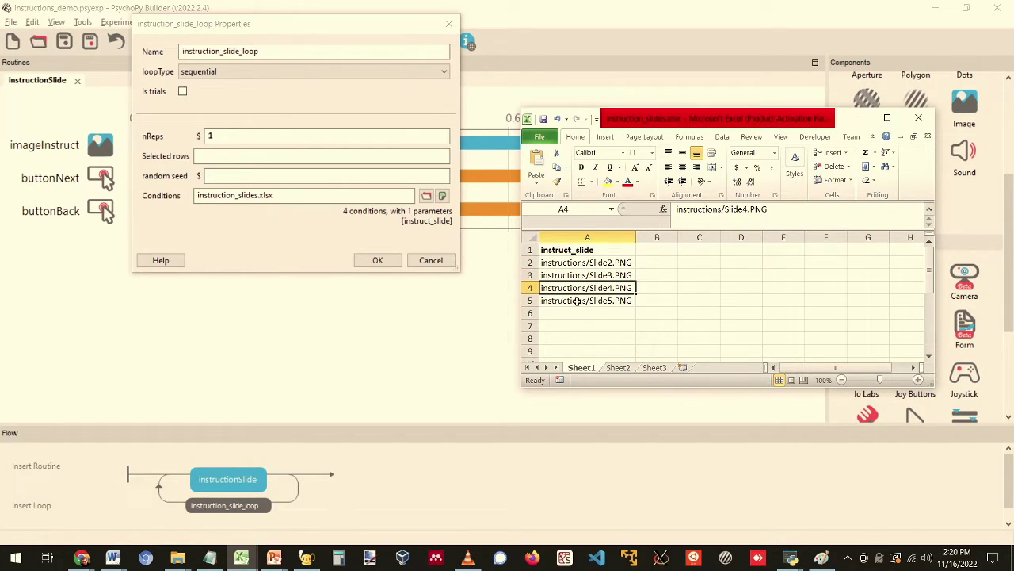
pyautogui.click(576, 301)
pyautogui.click(577, 287)
pyautogui.click(576, 275)
pyautogui.click(576, 263)
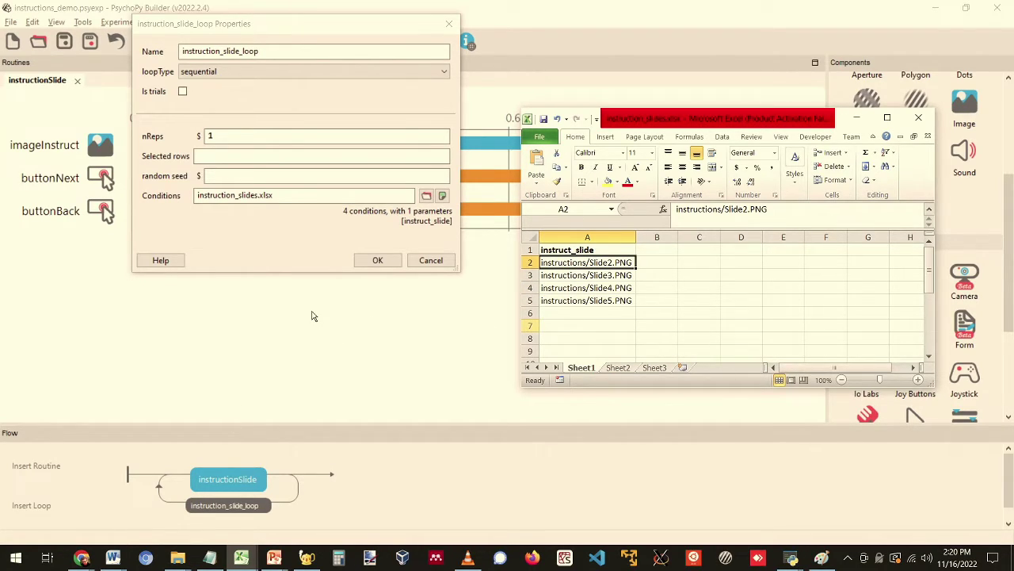
# Step: Try Selected rows values 0, 1, 2 and 3 in instruction_slide_loop, matching each to its slide row in the spreadsheet
pyautogui.click(209, 156)
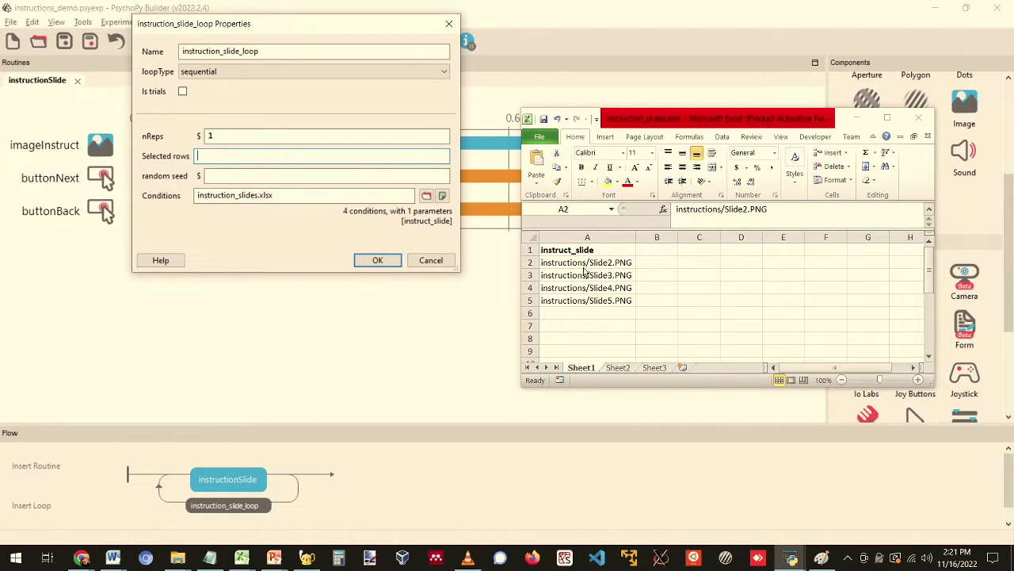
pyautogui.write('0')
pyautogui.click(589, 275)
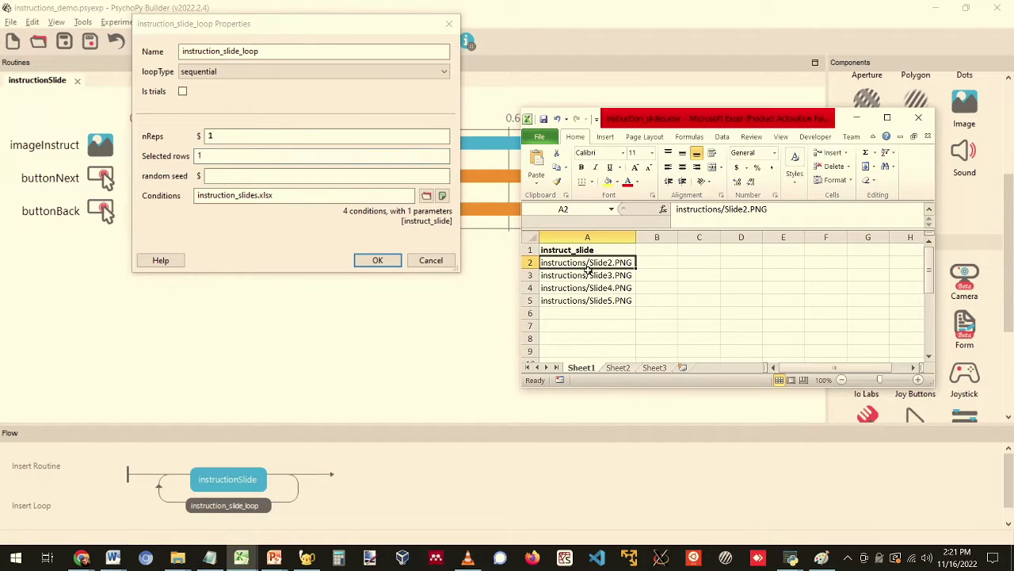
pyautogui.click(233, 155)
pyautogui.press('BackSpace')
pyautogui.write('2')
pyautogui.click(603, 289)
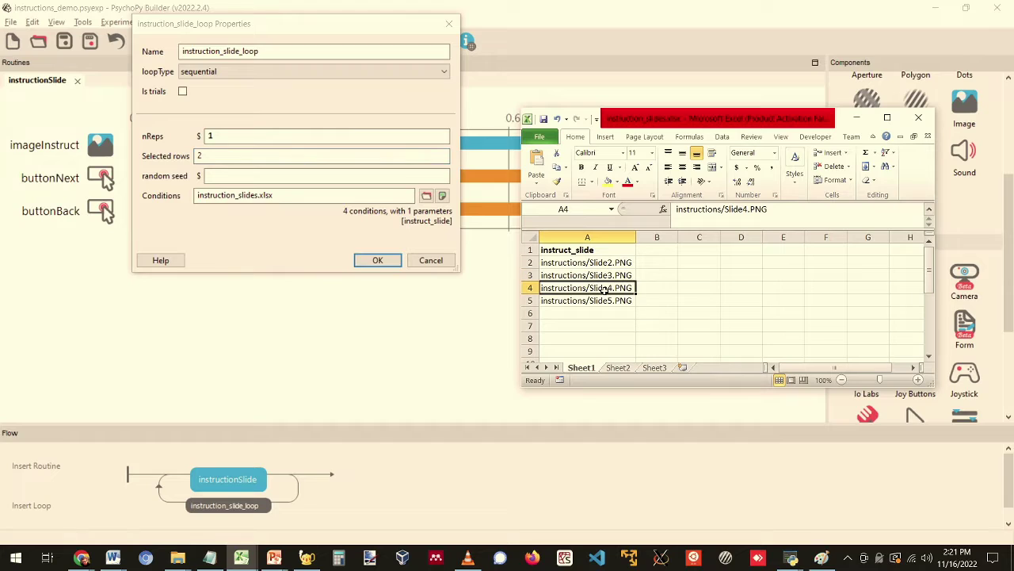
pyautogui.click(230, 155)
pyautogui.press('BackSpace')
pyautogui.write('3')
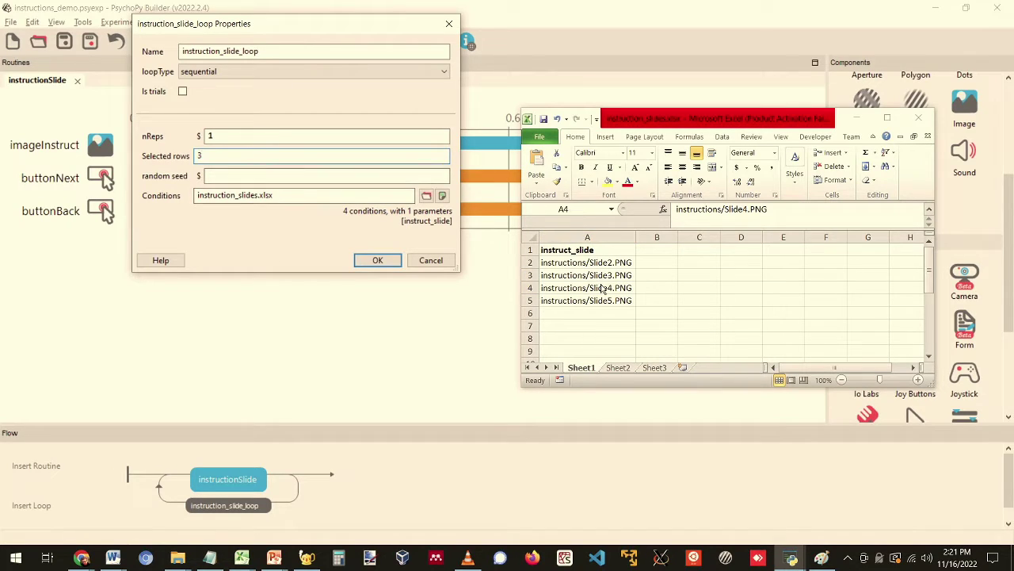
pyautogui.click(595, 301)
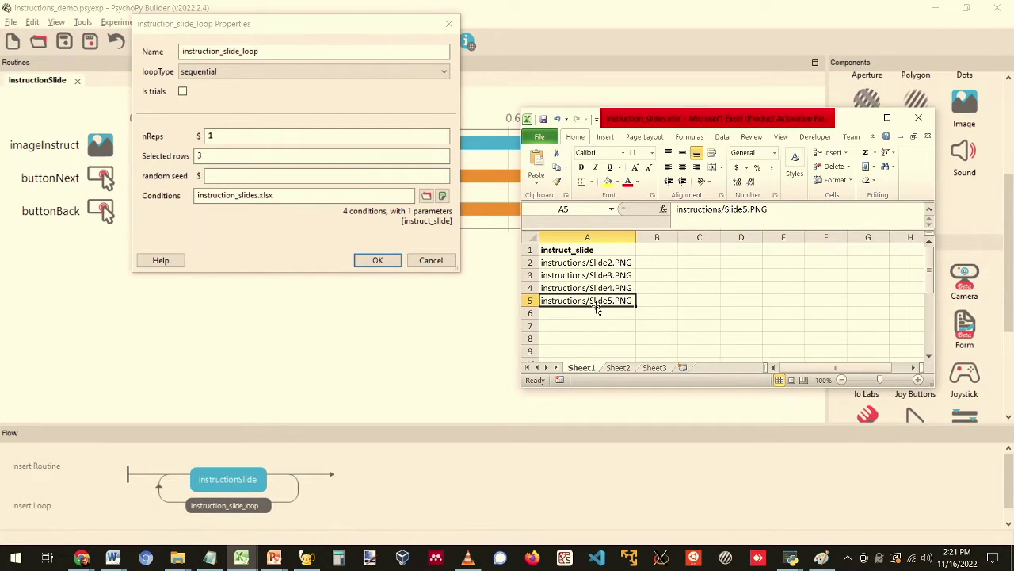
pyautogui.click(577, 313)
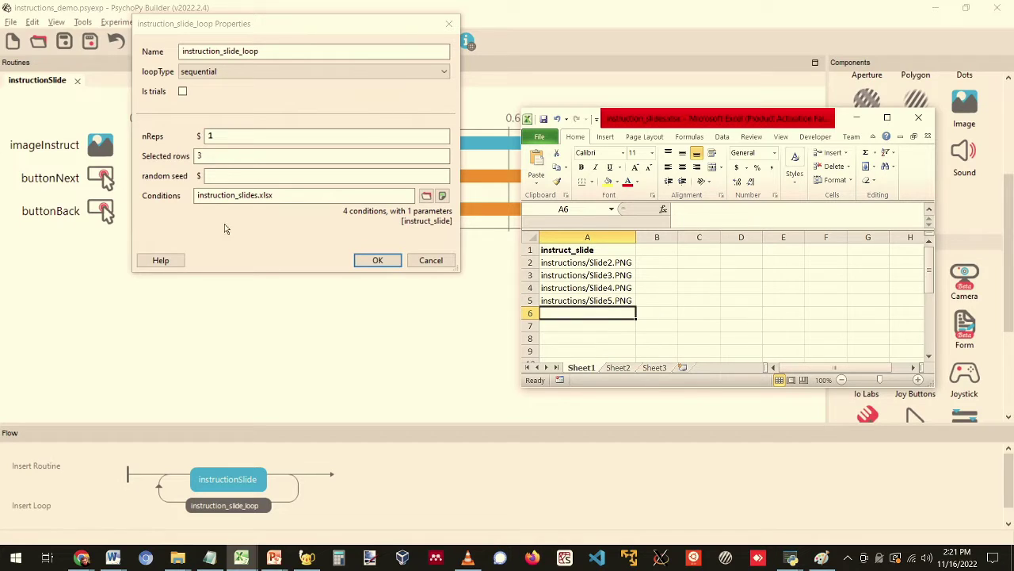
# Step: Compare the slide rows once more, clear the Selected rows value of instruction_slide_loop, and save the loop
pyautogui.click(188, 154)
pyautogui.click(588, 313)
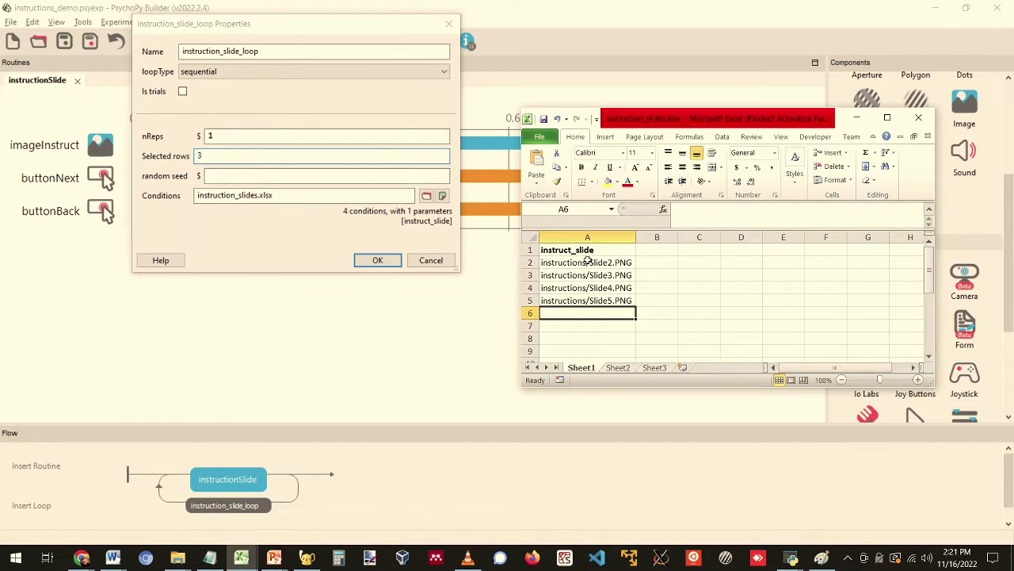
pyautogui.click(587, 263)
pyautogui.click(599, 275)
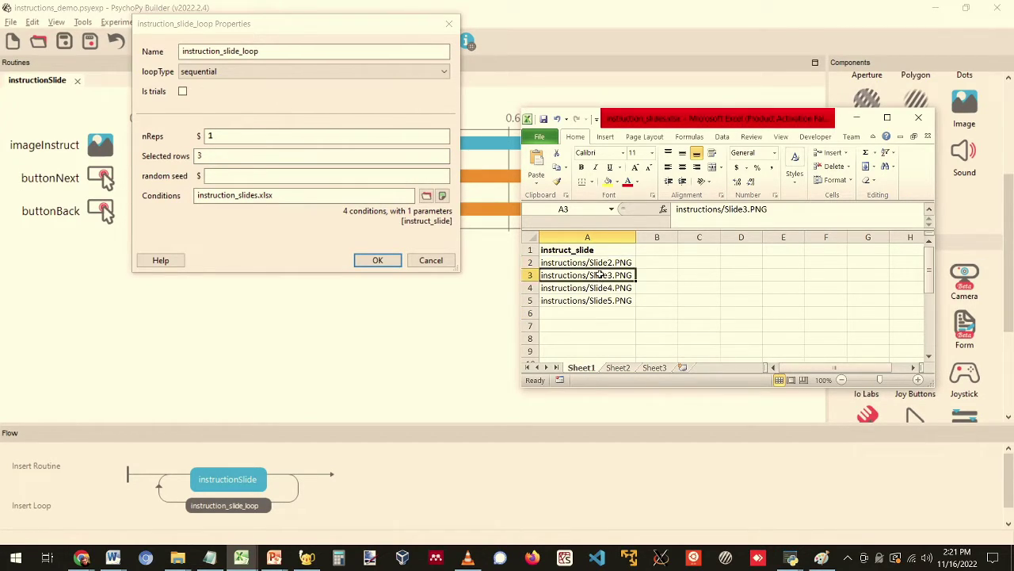
pyautogui.click(602, 288)
pyautogui.click(606, 302)
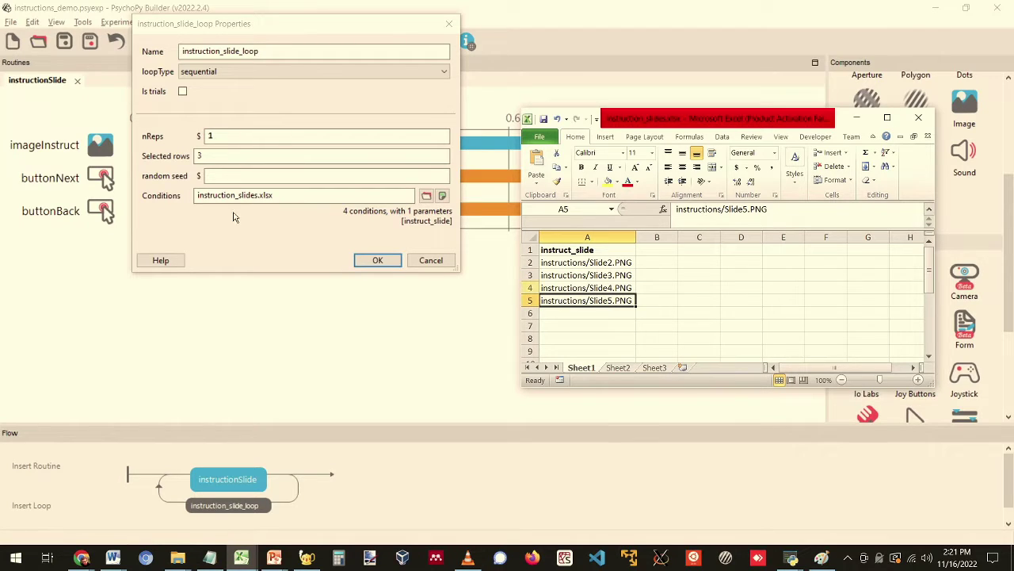
pyautogui.click(212, 157)
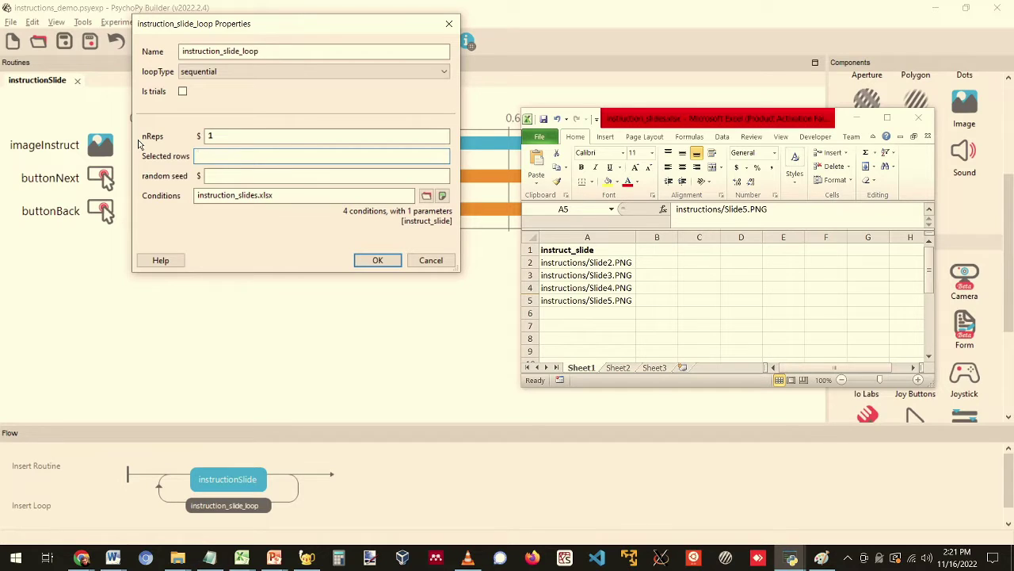
pyautogui.click(377, 260)
# Step: Insert an outer loop named instructions_controller around instruction_slide_loop in the Flow
pyautogui.click(35, 505)
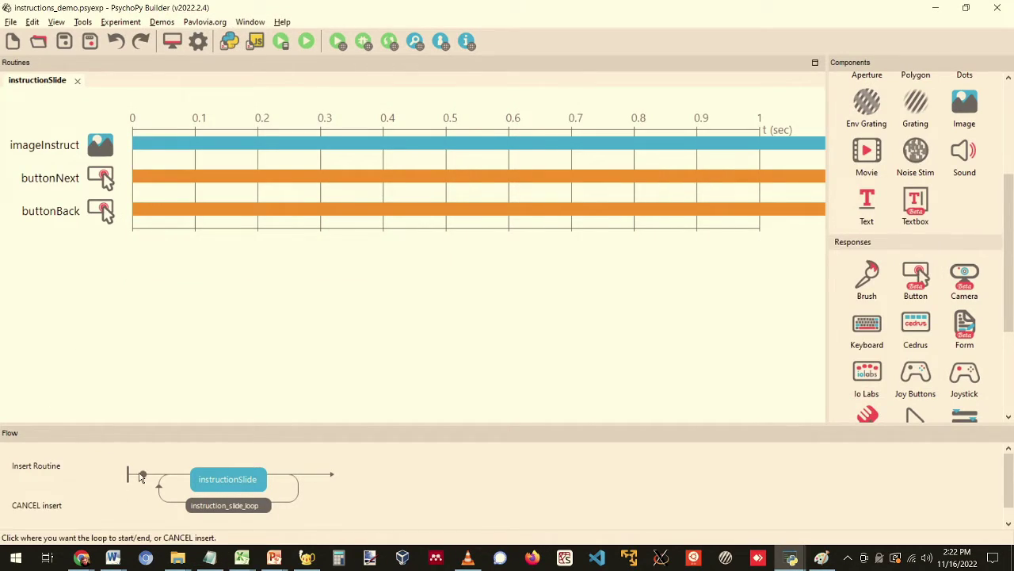
pyautogui.click(142, 475)
pyautogui.click(314, 475)
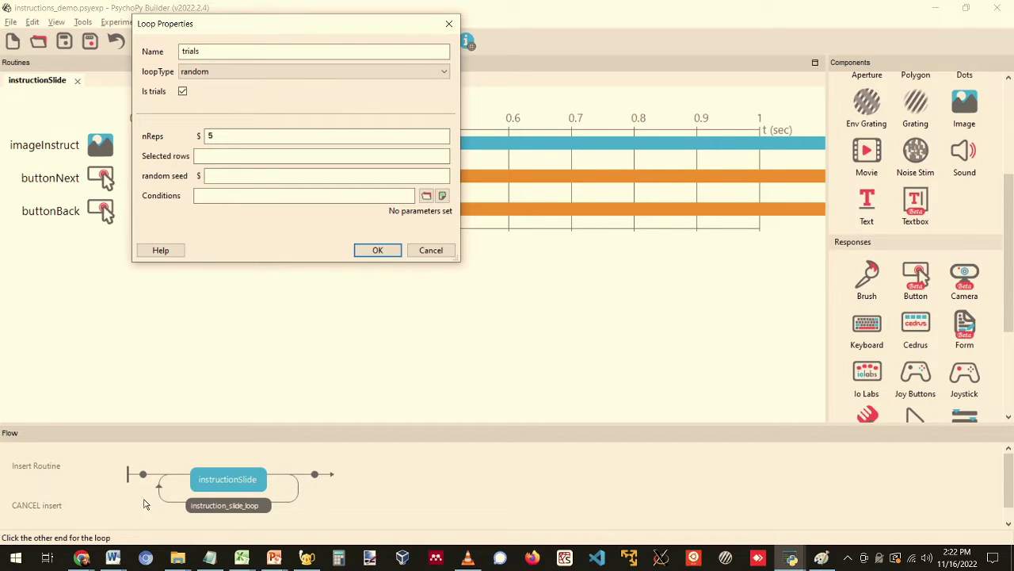
pyautogui.moveTo(256, 52); pyautogui.dragTo(62, 35)
pyautogui.write('instructions_controller')
# Step: Set the instructions_controller loop to sequential, turn off Is trials, set nReps to 9999, and save the loop
pyautogui.click(216, 71)
pyautogui.click(186, 92)
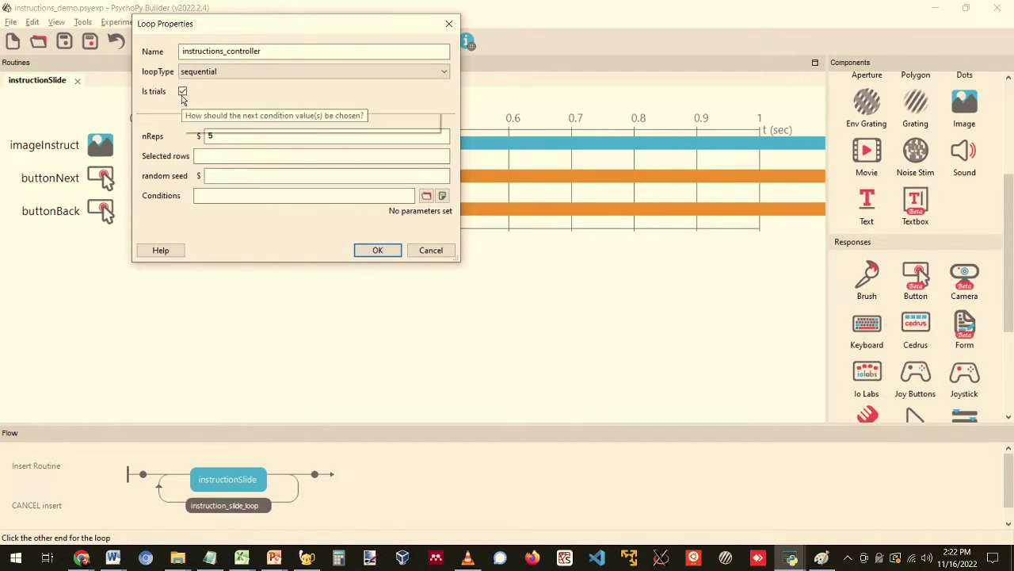
pyautogui.click(183, 92)
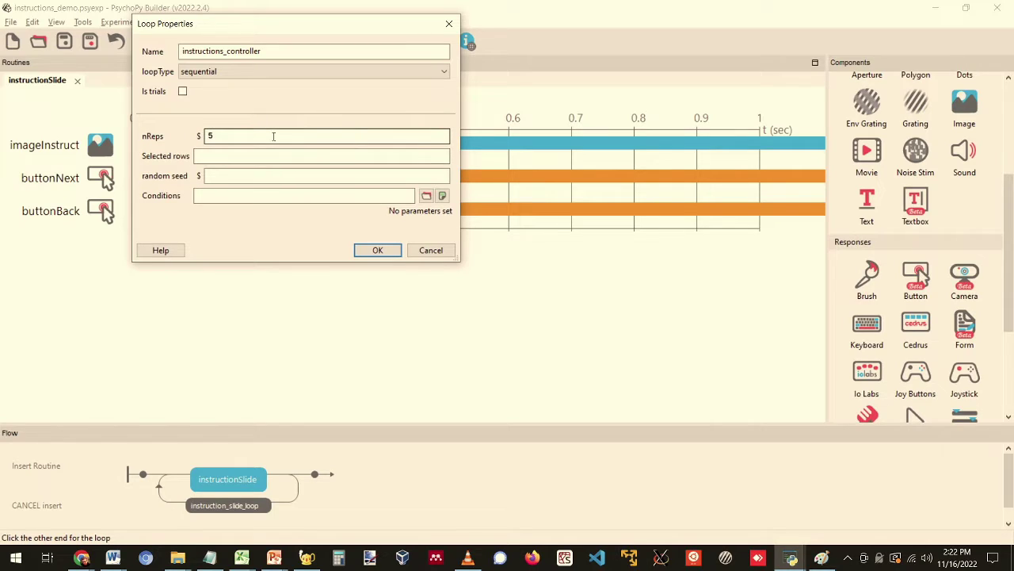
pyautogui.doubleClick(226, 135)
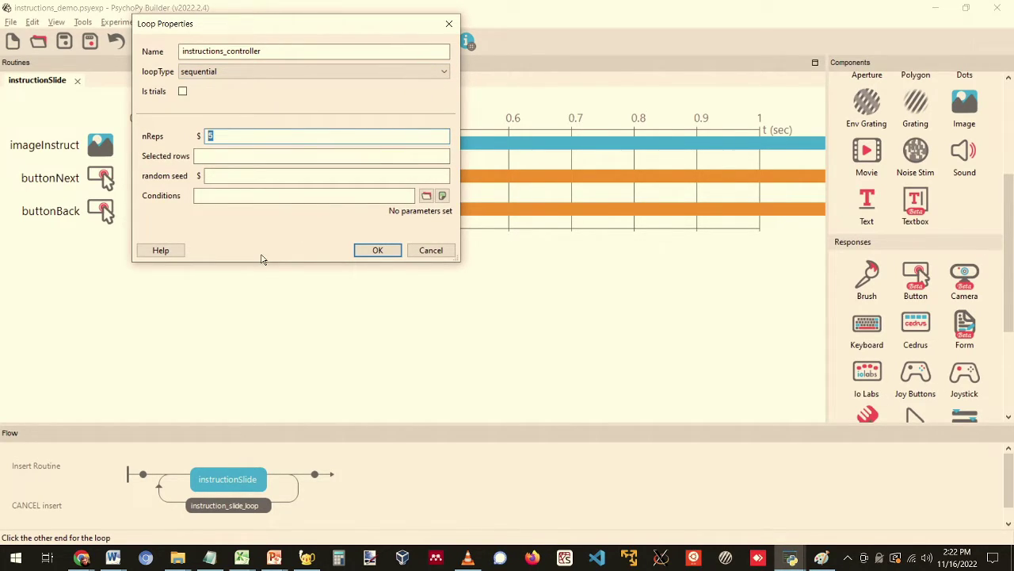
pyautogui.write('999999999')
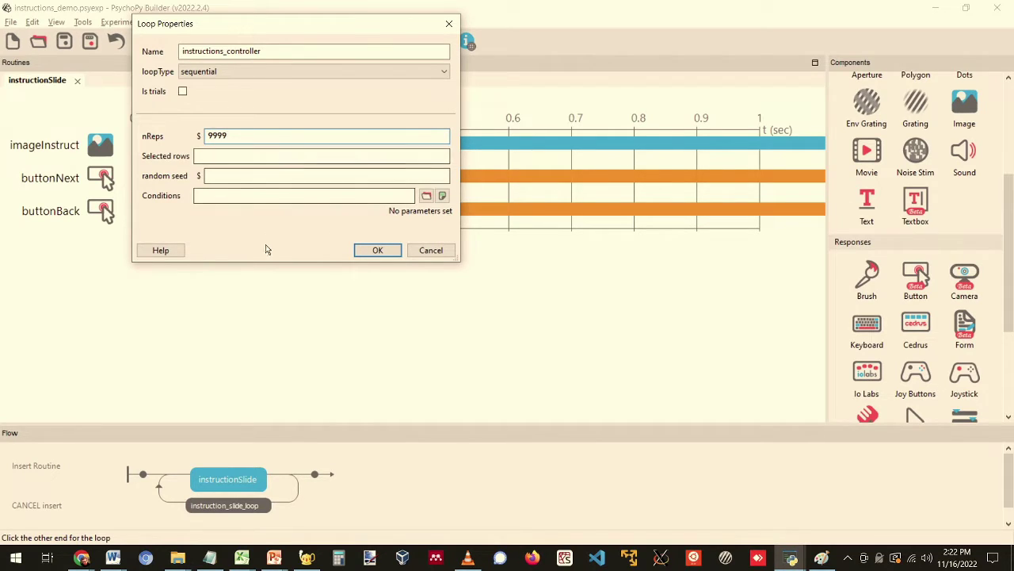
pyautogui.click(376, 250)
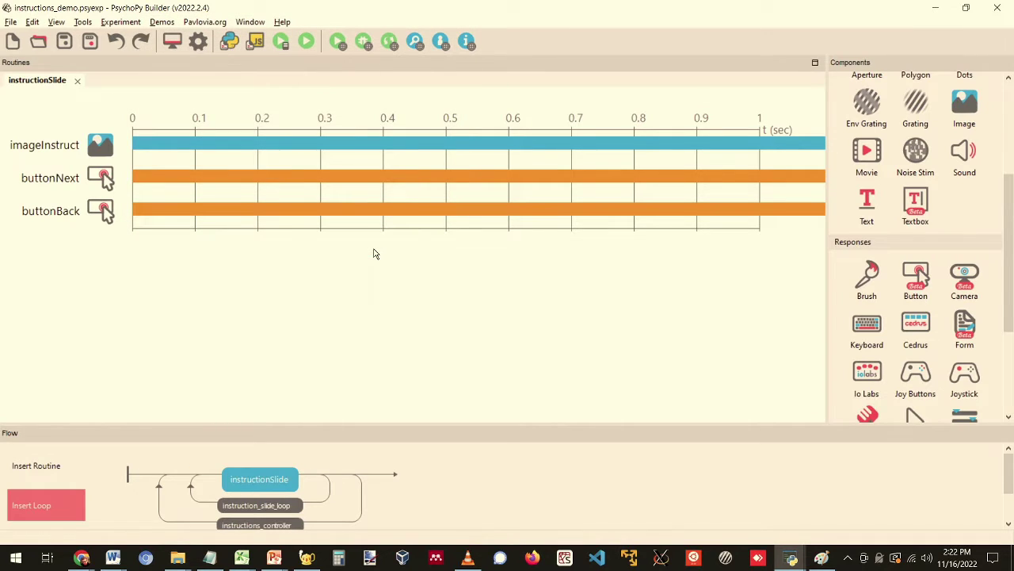
# Step: Create a blank routine named instructionPrep and insert it inside instructions_controller, before instruction_slide_loop
pyautogui.click(56, 460)
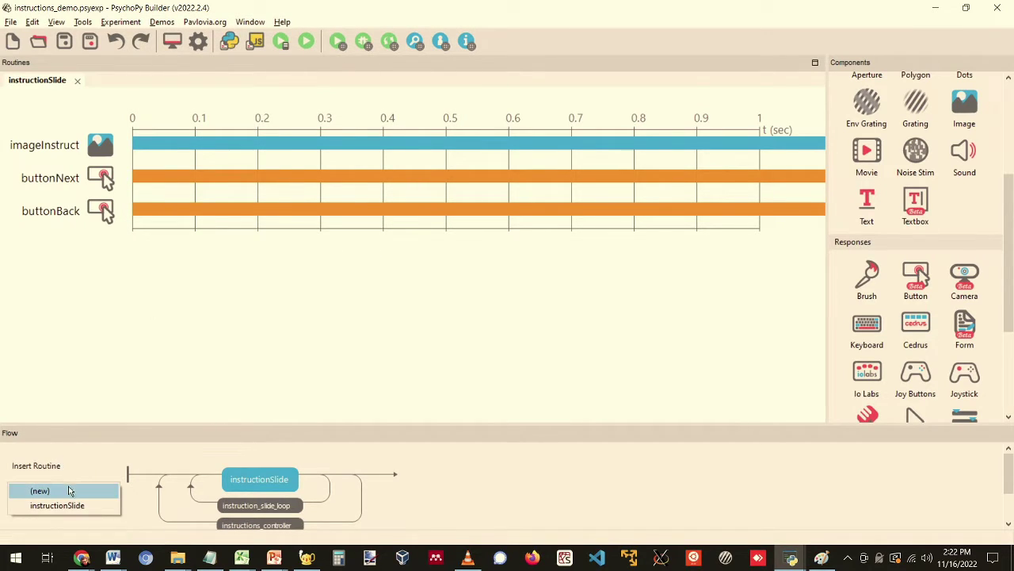
pyautogui.click(70, 491)
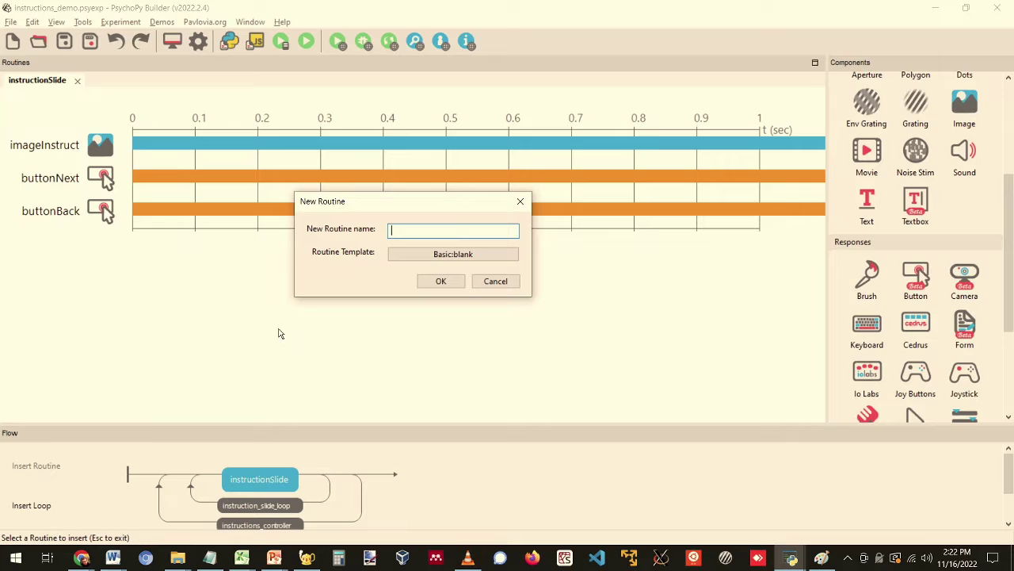
pyautogui.write('instructionPrep')
pyautogui.click(441, 282)
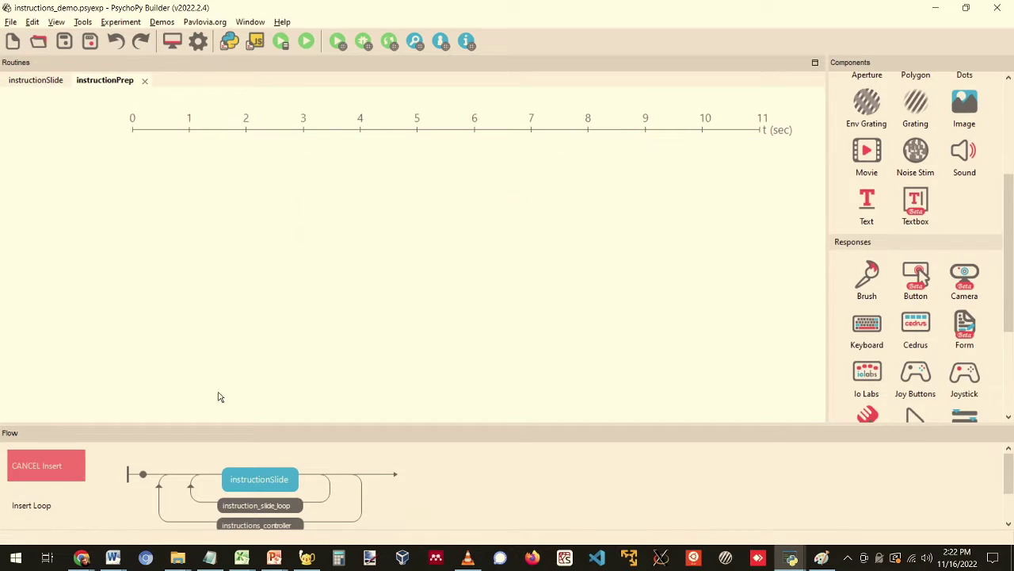
pyautogui.click(177, 487)
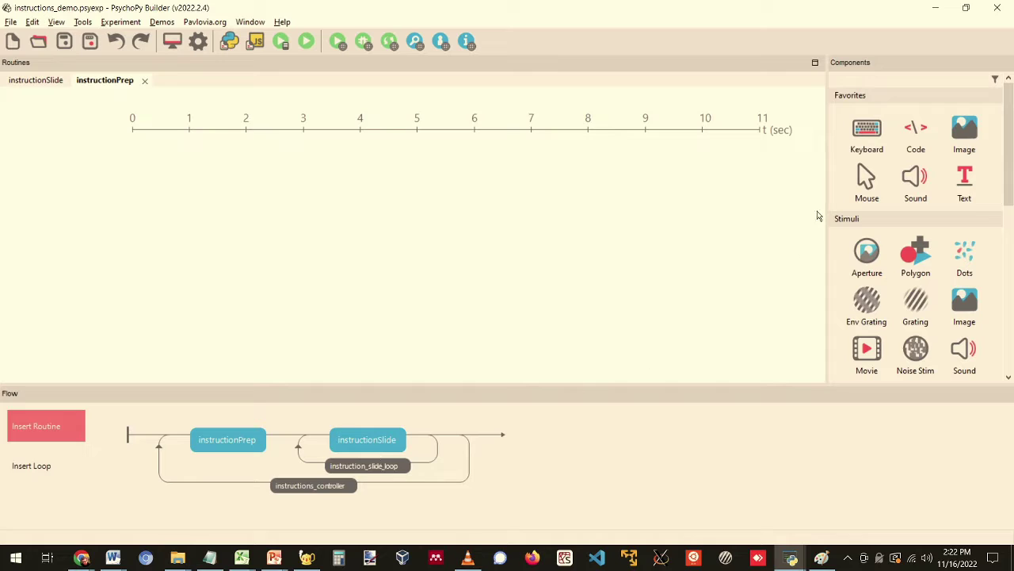
# Step: Add a Code component named codePrepInstructs to the instructionPrep routine
pyautogui.click(919, 130)
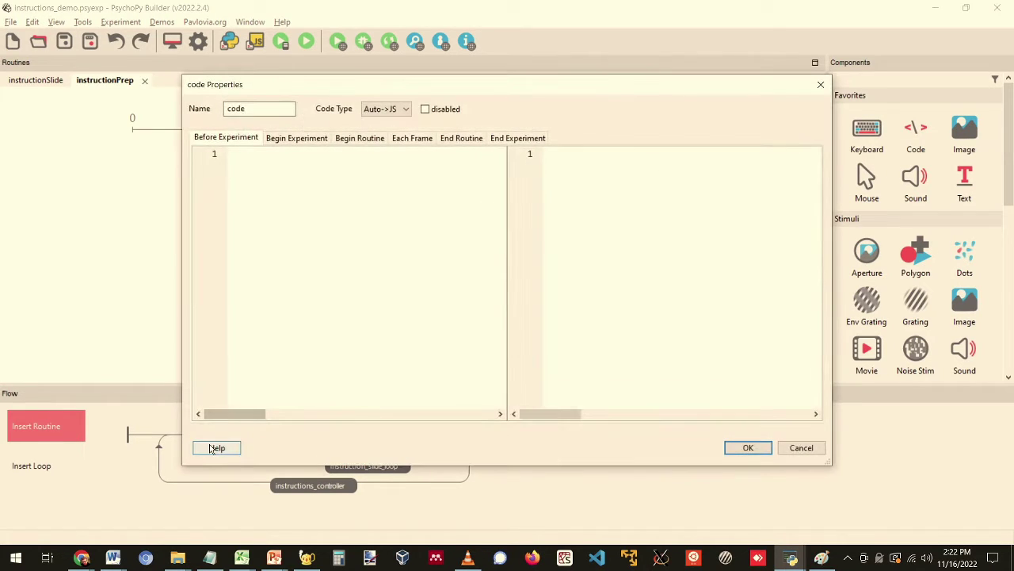
pyautogui.moveTo(325, 84); pyautogui.dragTo(545, 111)
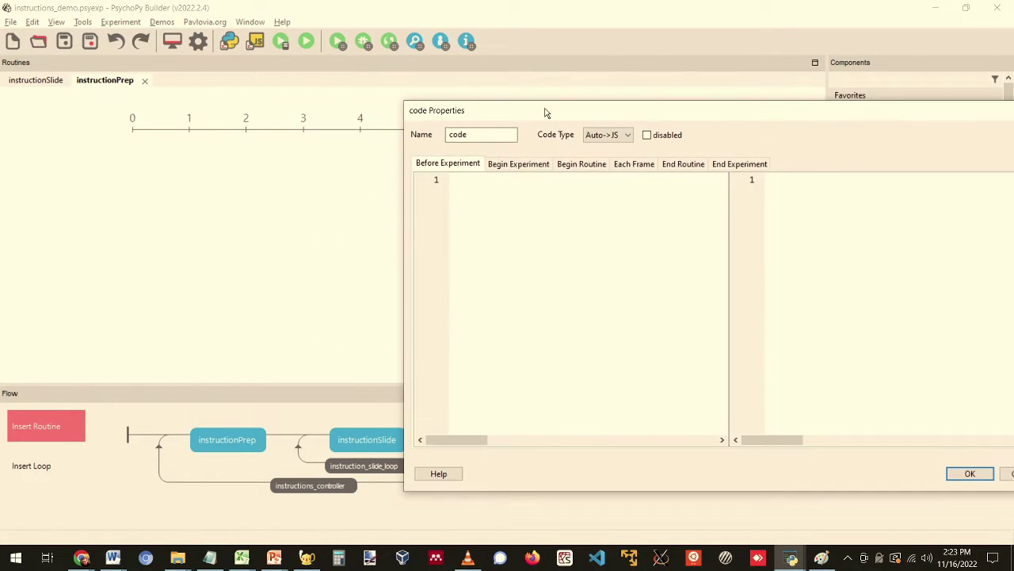
pyautogui.click(491, 139)
pyautogui.write('PrepInstructs')
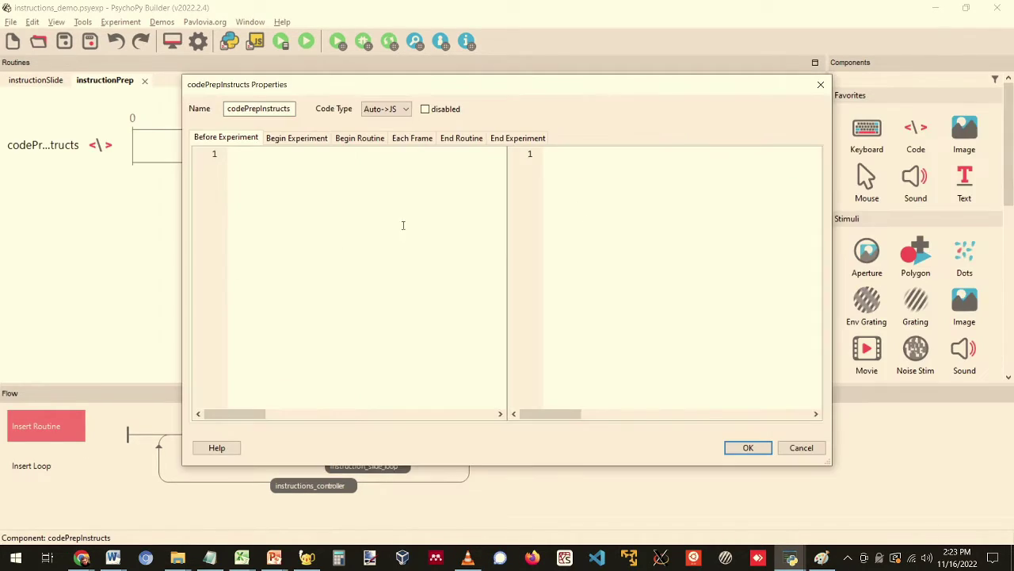
# Step: In codePrepInstructs' Begin Experiment code, initialise cur_row = 0 and button_pressed = "none"
pyautogui.click(298, 139)
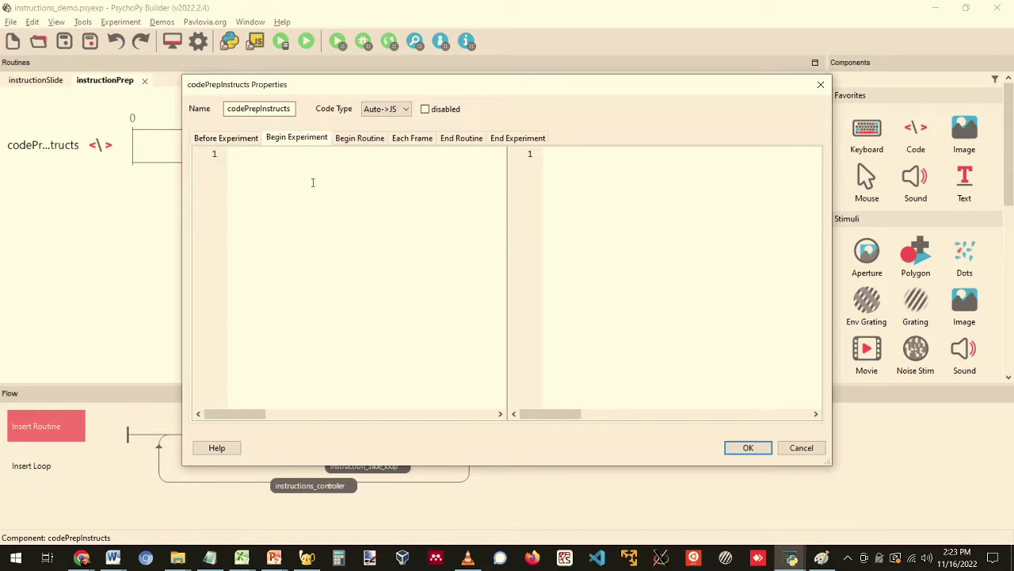
pyautogui.write('cur_row = 0')
pyautogui.press('Return')
pyautogui.write('button_p')
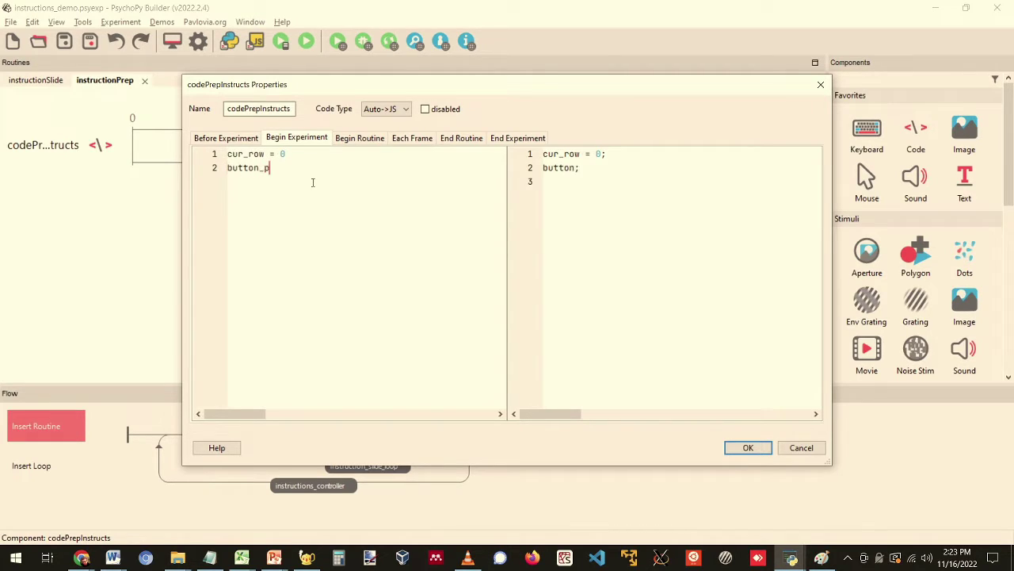
pyautogui.write("ressed = '")
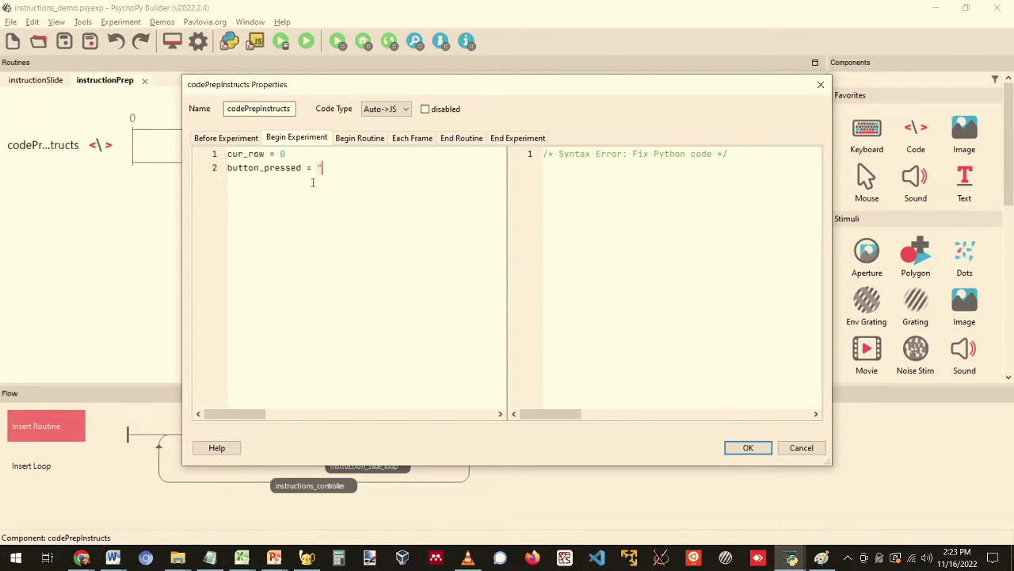
pyautogui.write('none"')
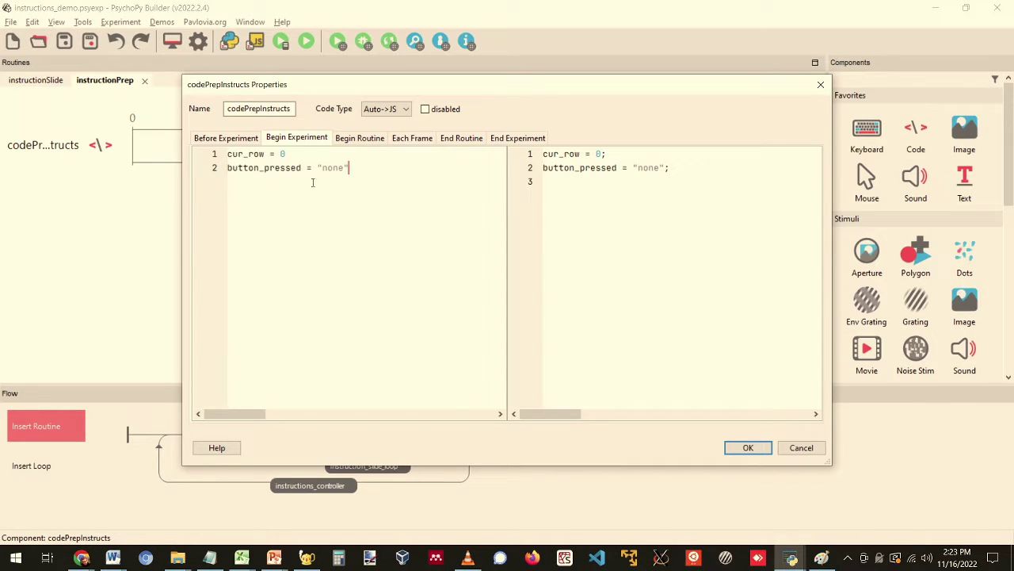
# Step: In codePrepInstructs' Begin Routine code, write an if condition that adds 1 to cur_row when button_pressed == "next"
pyautogui.click(361, 138)
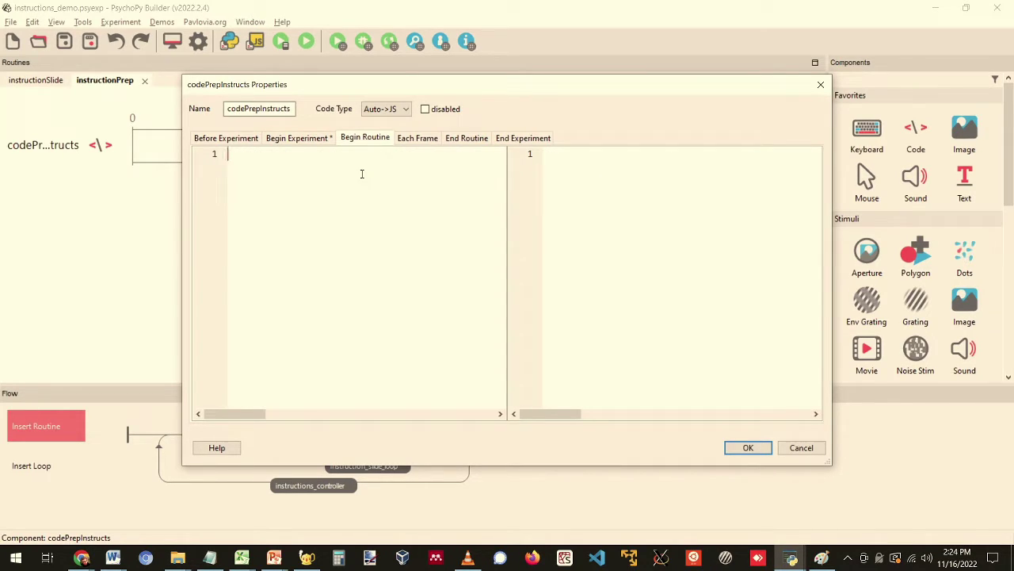
pyautogui.moveTo(410, 85); pyautogui.dragTo(563, 42)
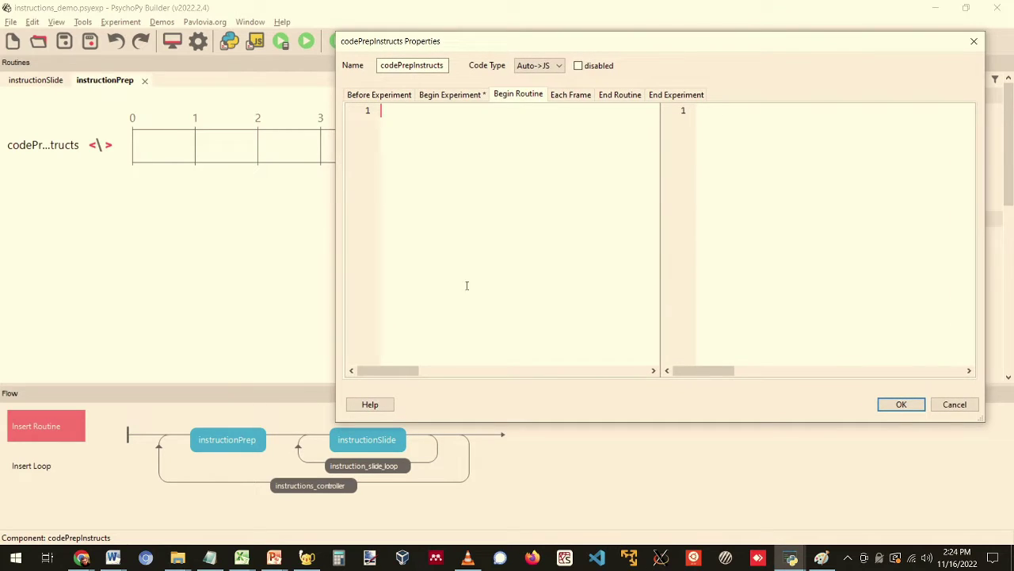
pyautogui.write('if(bu')
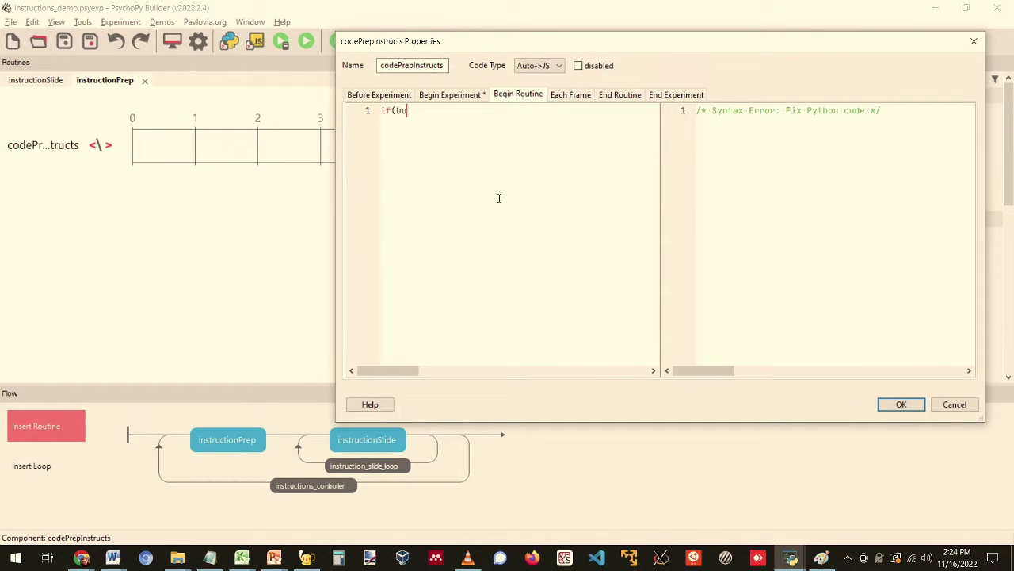
pyautogui.write('tton_pressed == "next"):')
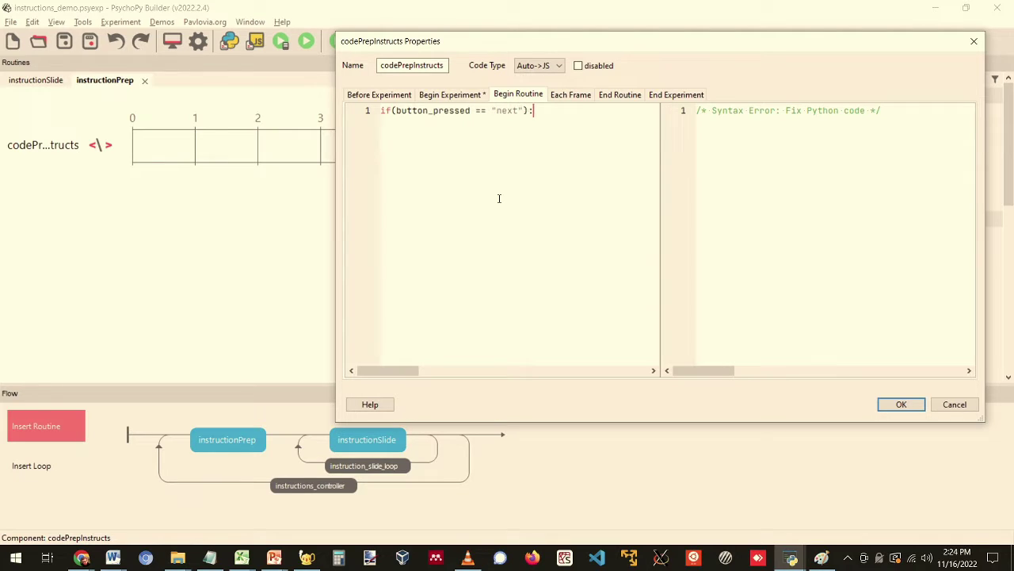
pyautogui.press('Return')
pyautogui.write('cur_row += 1')
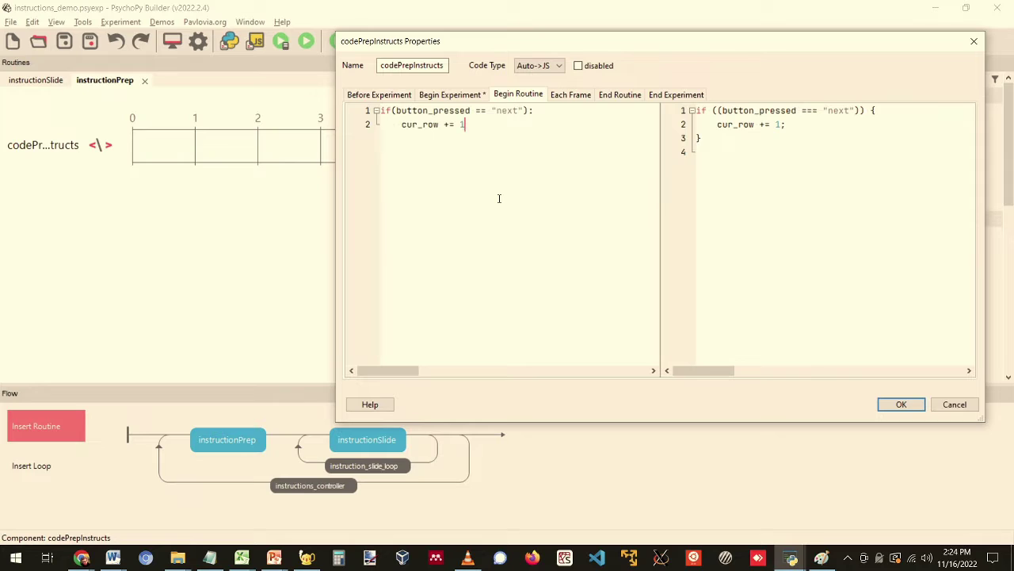
# Step: Add an elif branch that subtracts 1 from cur_row when button_pressed == "back"
pyautogui.hotkey('shift', 'Home')
pyautogui.press('BackSpace')
pyautogui.write('elif(')
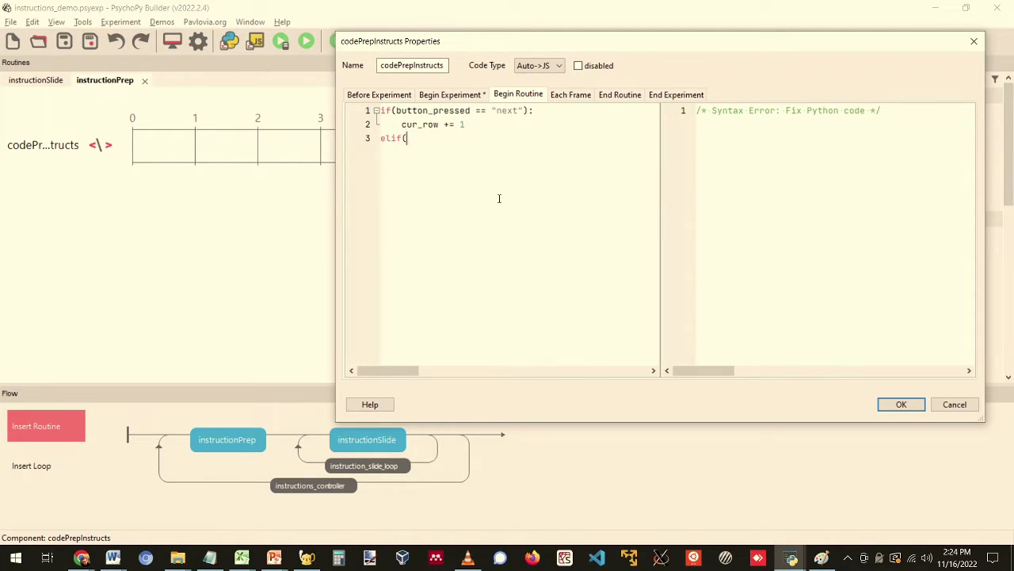
pyautogui.write('button_pressed == "back"):')
pyautogui.press('Return')
pyautogui.write('cur_row -= ')
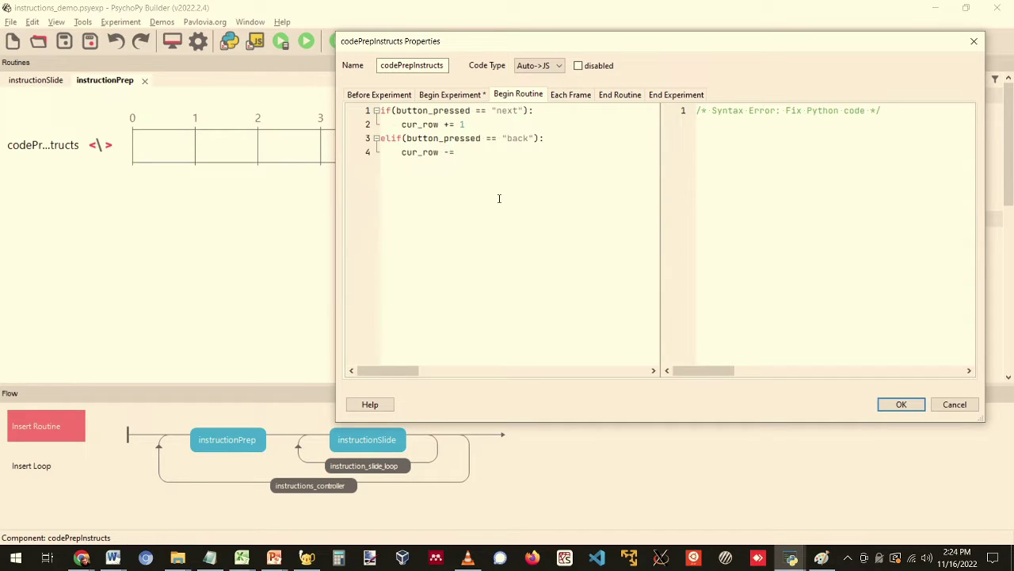
pyautogui.write('1')
# Step: After the conditional, reset button_pressed = "none" outside both branches and save the code component
pyautogui.press('BackSpace')
pyautogui.press('Return')
pyautogui.write('bu')
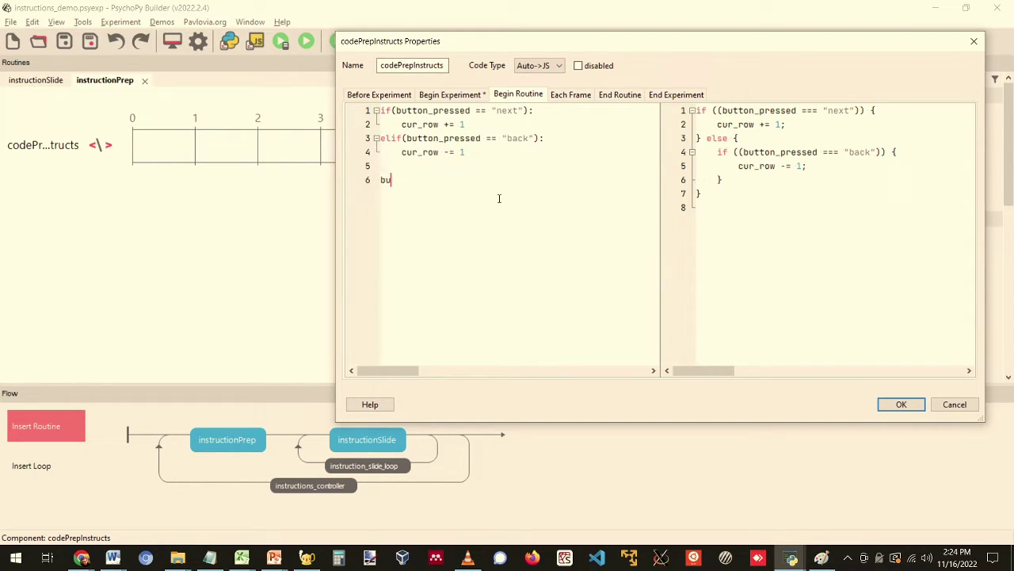
pyautogui.write('tton_pressed')
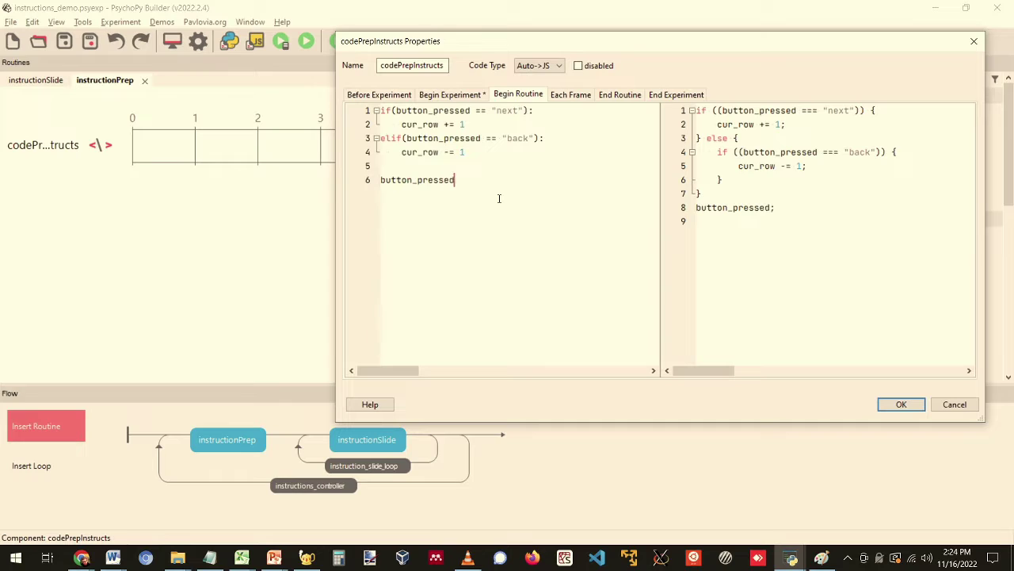
pyautogui.write(' = "none"')
pyautogui.click(882, 405)
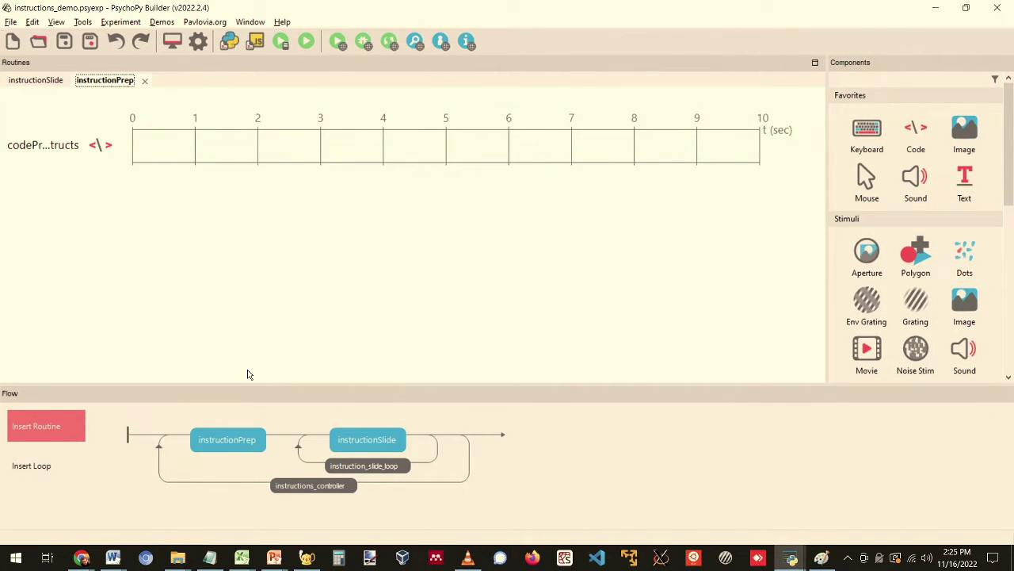
# Step: Set Selected rows of instruction_slide_loop to the $cur_row variable wrapped in str(), and save the loop
pyautogui.click(369, 468)
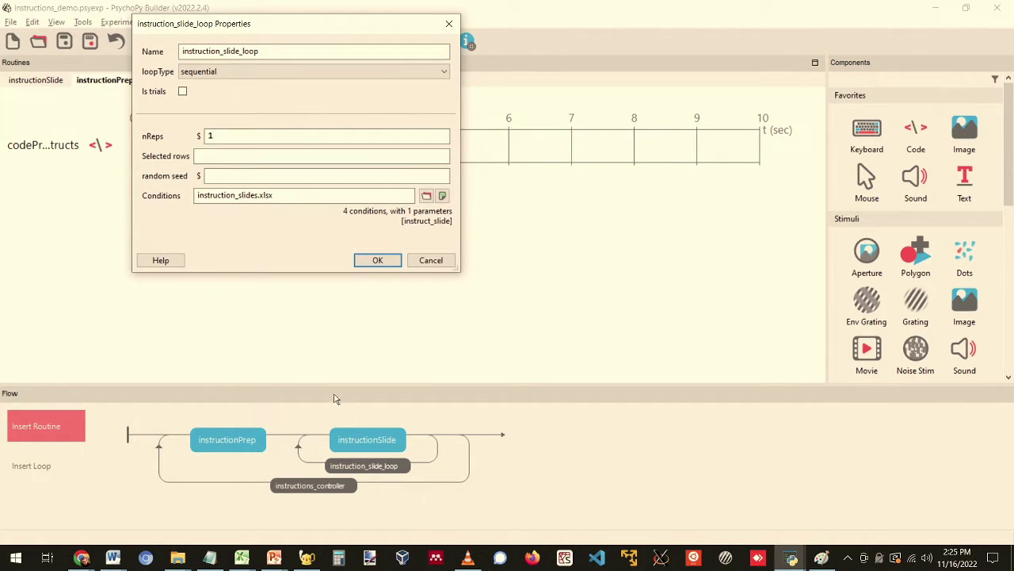
pyautogui.click(235, 154)
pyautogui.write('$cur_r')
pyautogui.write('ow')
pyautogui.write('str(')
pyautogui.click(370, 260)
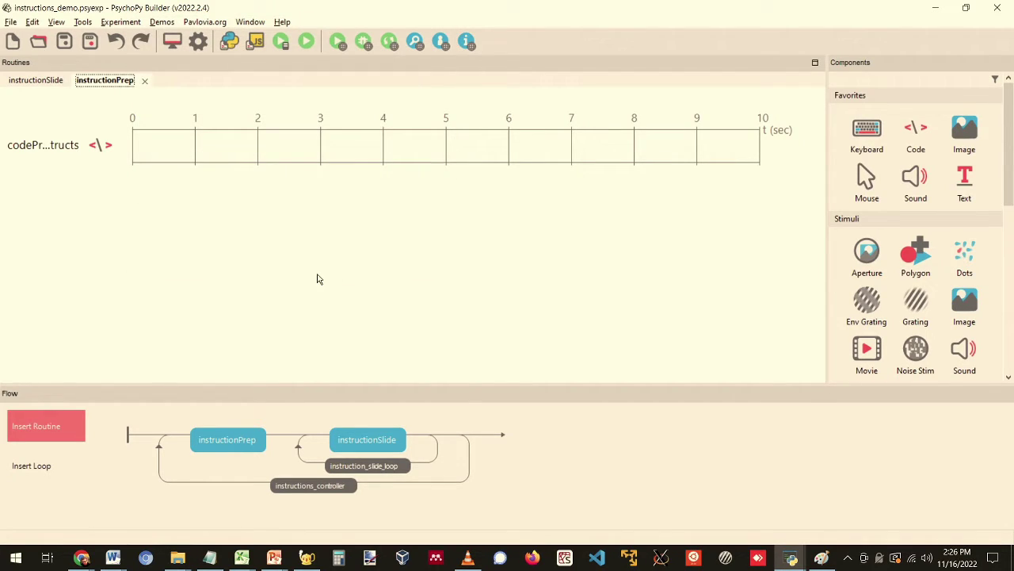
# Step: In the instructionSlide routine, set buttonNext's Callback Function to button_pressed = "next"
pyautogui.click(359, 440)
pyautogui.click(63, 182)
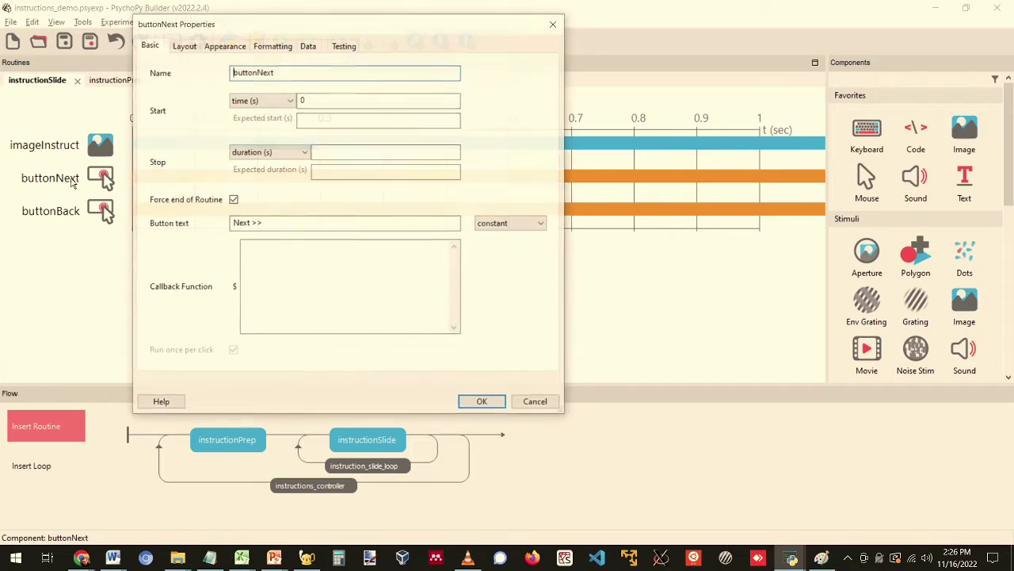
pyautogui.click(308, 265)
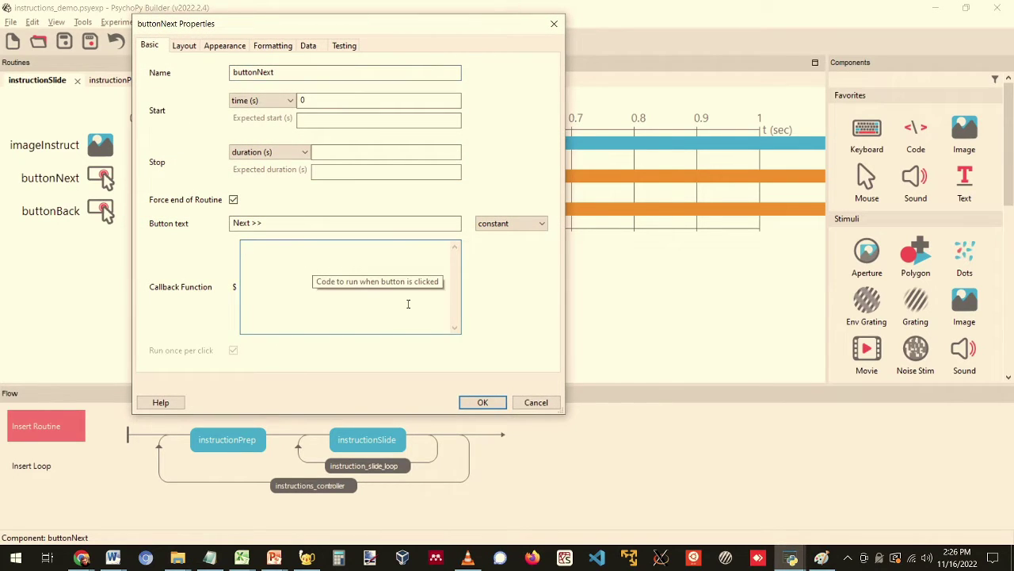
pyautogui.write('cur')
pyautogui.press('BackSpace')
pyautogui.write('button_presse')
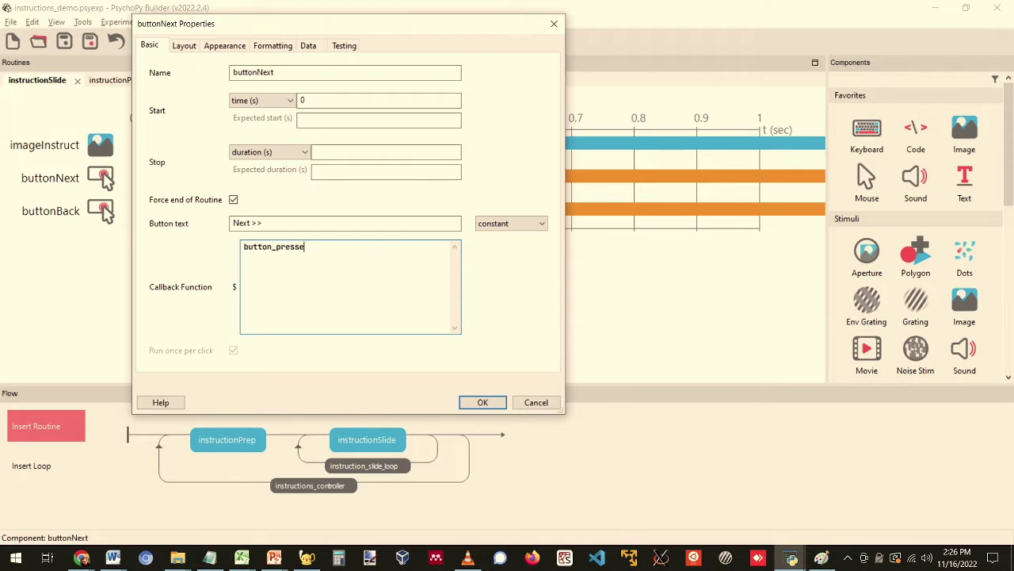
pyautogui.write('d = "bex')
pyautogui.press('BackSpace')
pyautogui.press('BackSpace')
pyautogui.press('BackSpace')
pyautogui.write('next"')
# Step: Copy the whole callback code of buttonNext and save the button's properties
pyautogui.hotkey('ctrl', 'a')
pyautogui.hotkey('ctrl', 'c')
pyautogui.click(480, 401)
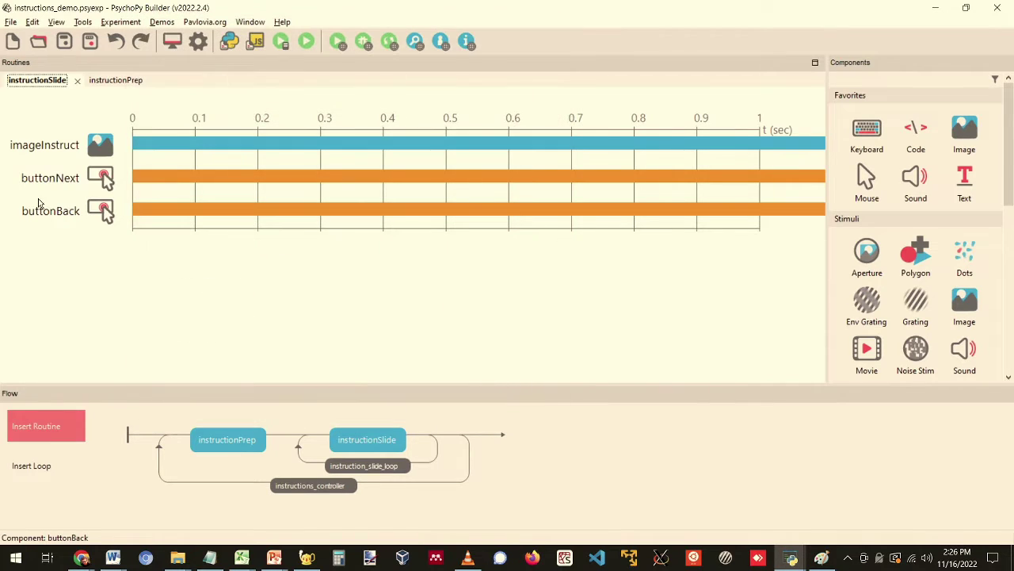
# Step: Paste the copied code into buttonBack's Callback Function, change it to button_pressed = "back", and save the button
pyautogui.doubleClick(91, 220)
pyautogui.click(311, 263)
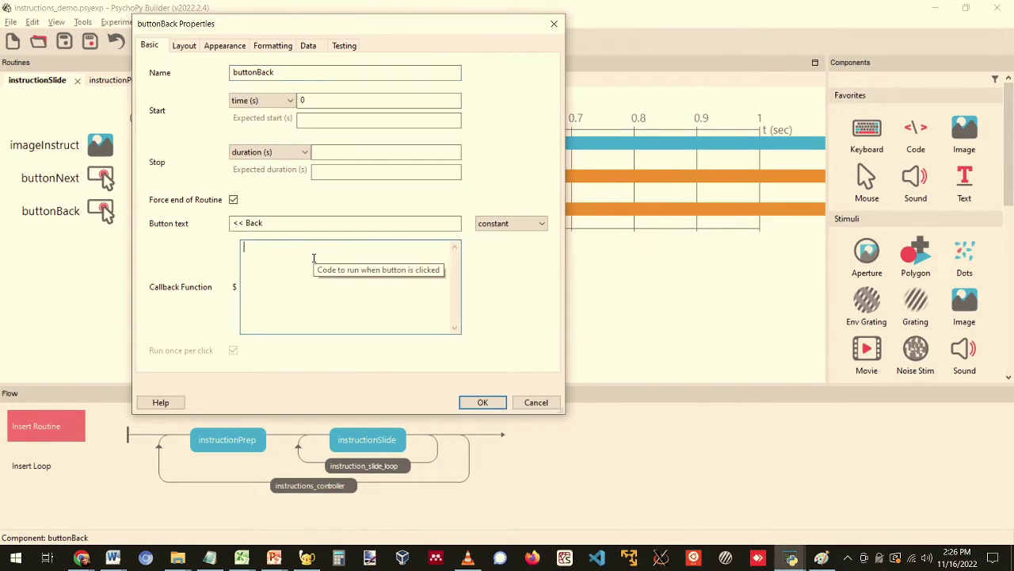
pyautogui.hotkey('ctrl', 'v')
pyautogui.hotkey('shift', 'Left')
pyautogui.hotkey('shift', 'Left')
pyautogui.hotkey('shift', 'Left')
pyautogui.write('black')
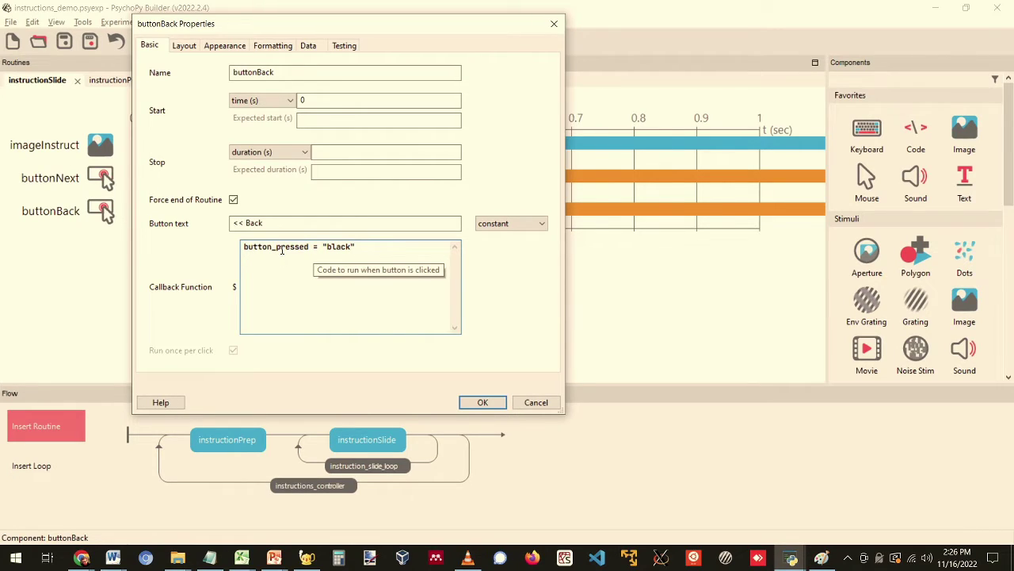
pyautogui.press('BackSpace')
pyautogui.press('BackSpace')
pyautogui.press('BackSpace')
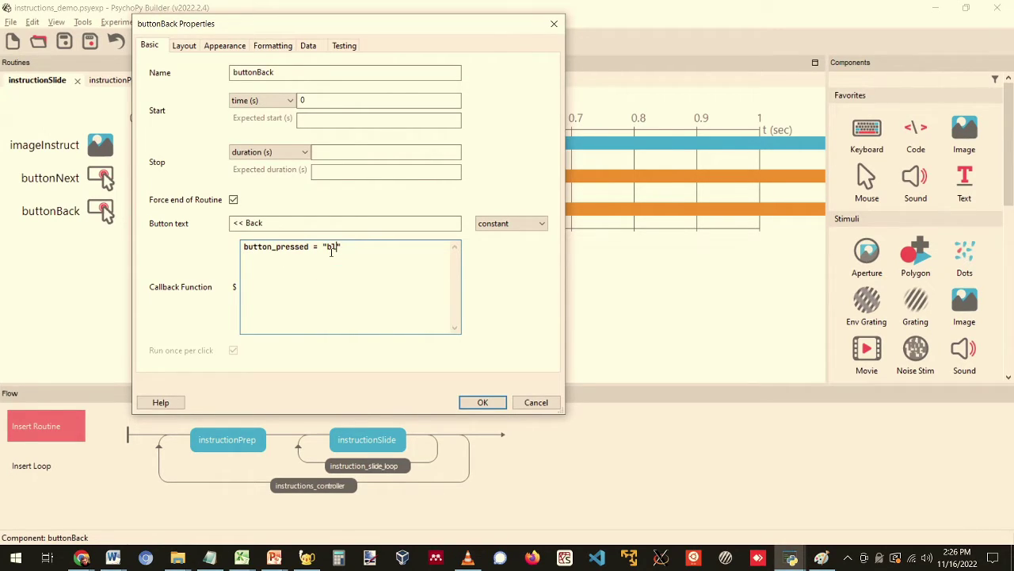
pyautogui.write('ack')
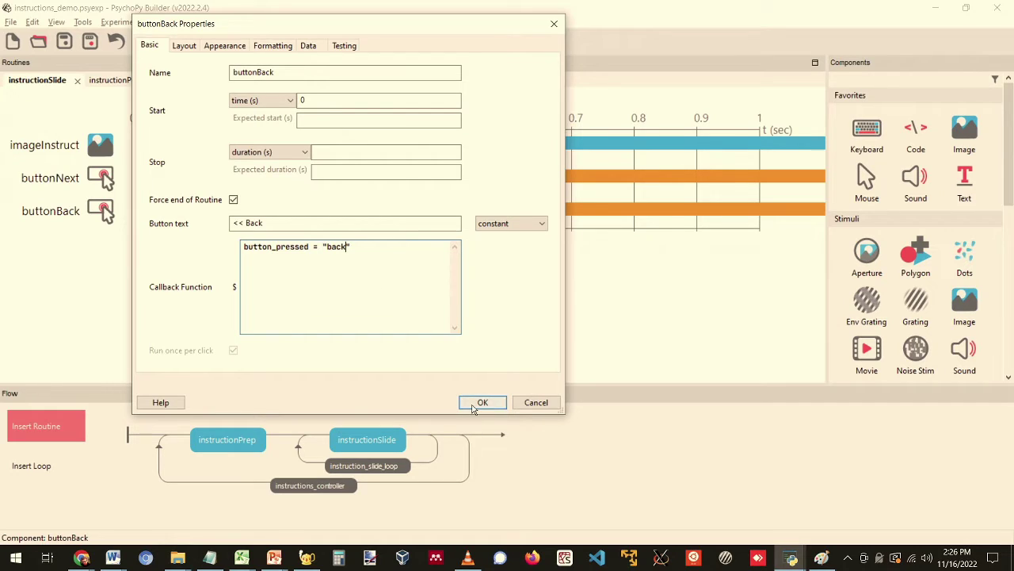
pyautogui.click(479, 402)
# Step: Run the experiment and test both slide buttons, going forward and back before advancing to Instructions 4
pyautogui.click(309, 41)
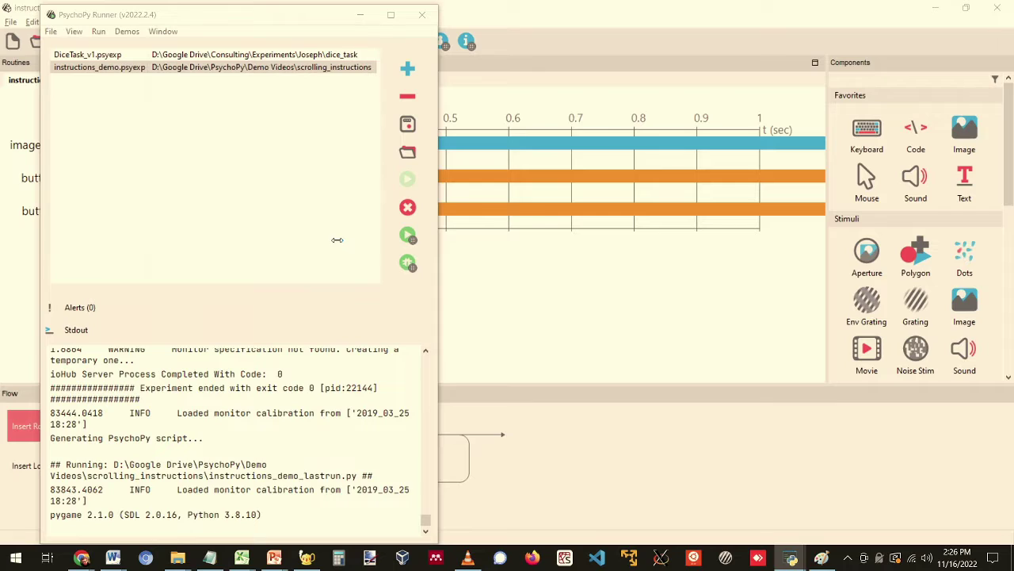
pyautogui.click(437, 229)
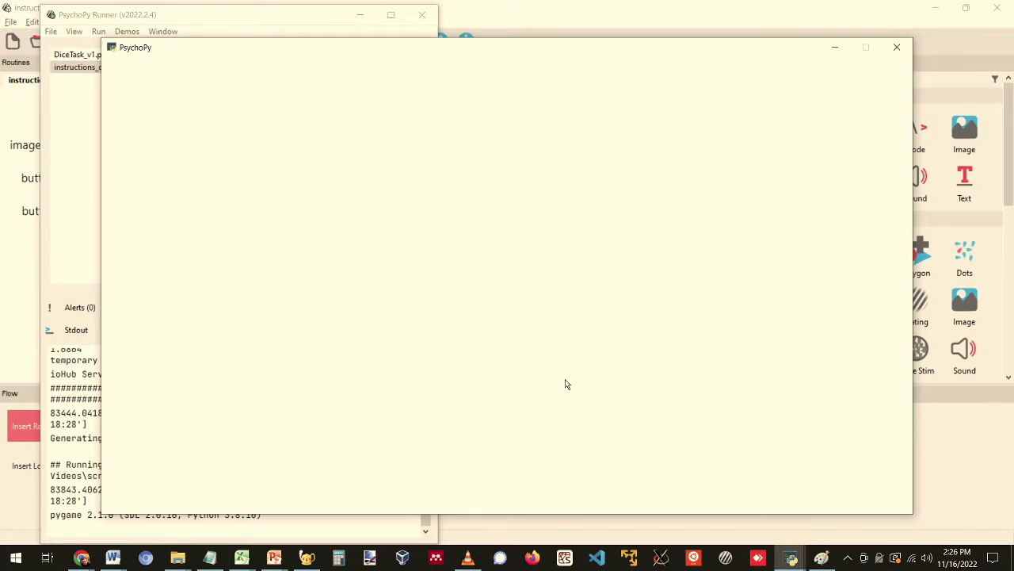
pyautogui.click(757, 469)
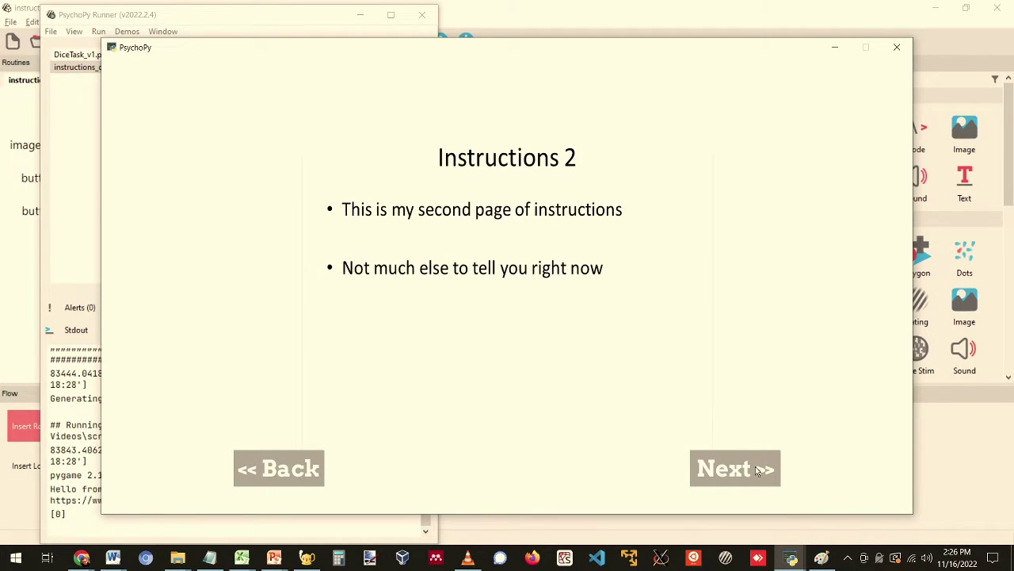
pyautogui.click(755, 468)
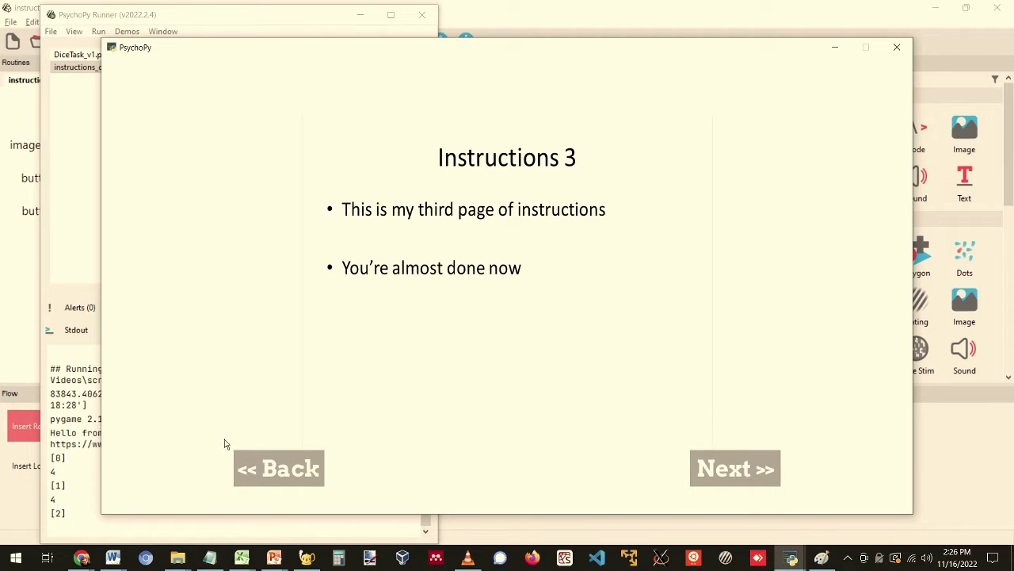
pyautogui.click(270, 474)
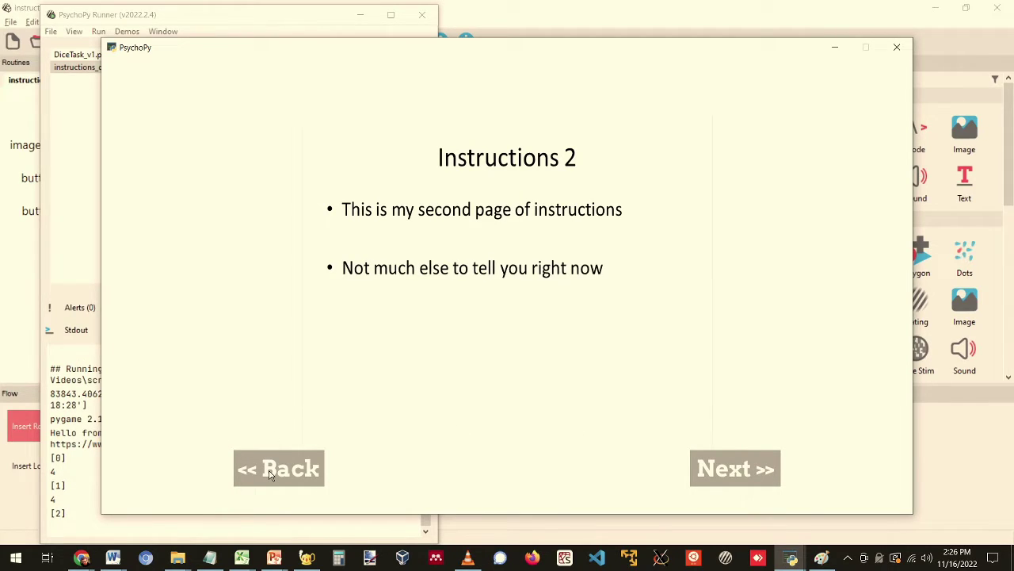
pyautogui.click(271, 474)
pyautogui.click(759, 474)
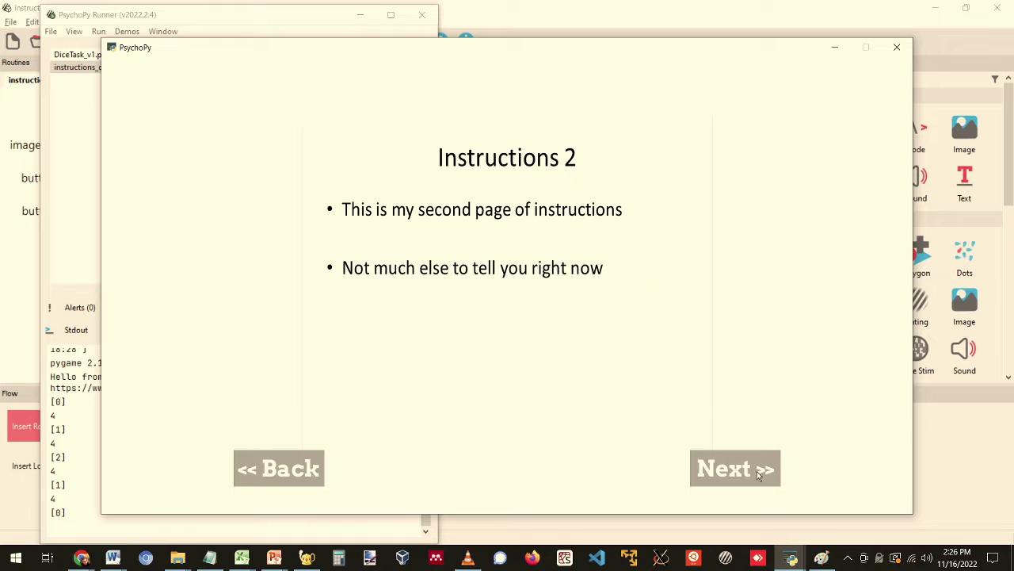
pyautogui.click(759, 474)
pyautogui.click(760, 474)
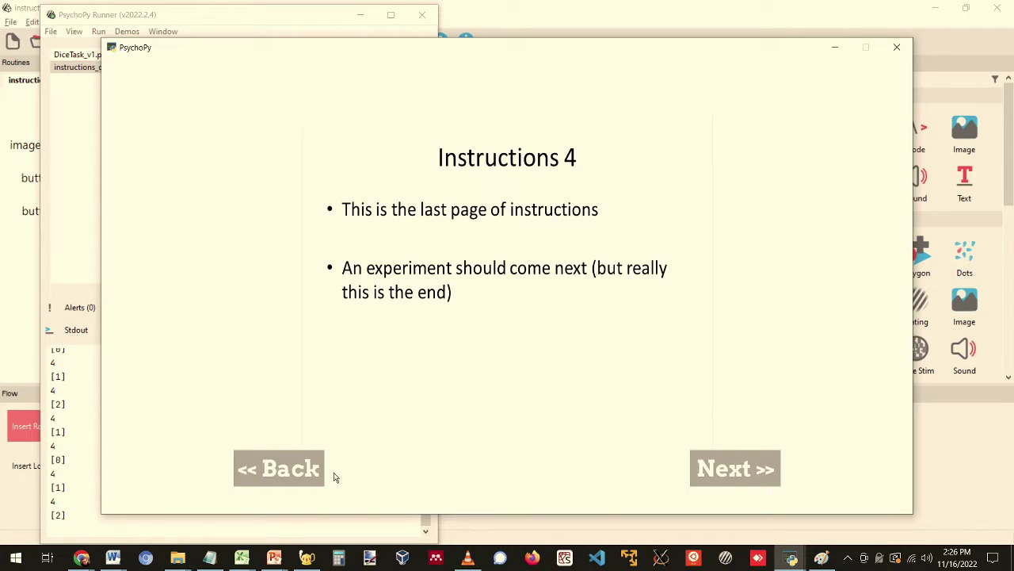
# Step: Return to Instructions 1, alternate repeatedly between forward and backward paging, and finish on Instructions 4
pyautogui.click(297, 469)
pyautogui.click(297, 470)
pyautogui.click(297, 470)
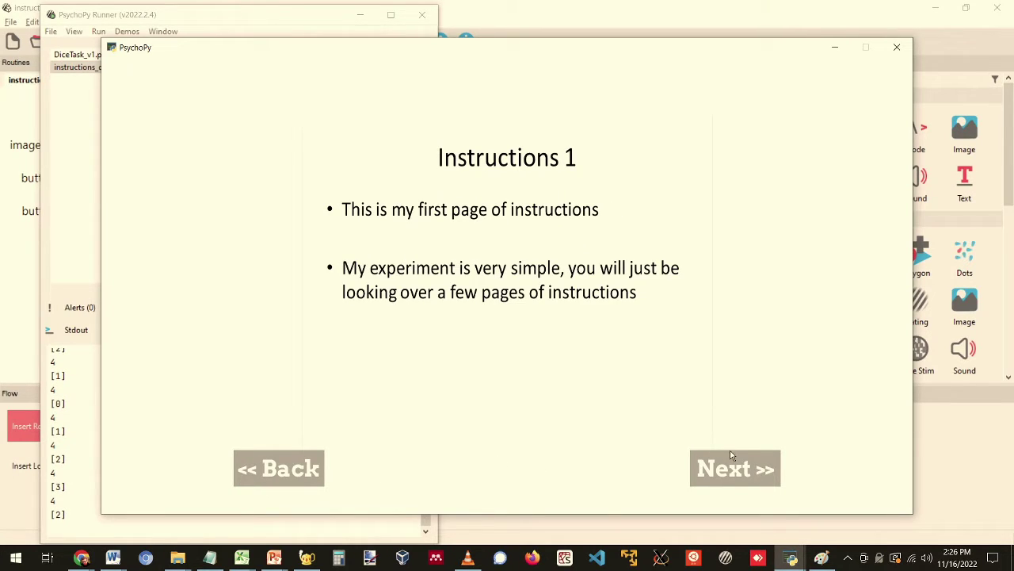
pyautogui.click(732, 458)
pyautogui.click(706, 467)
pyautogui.click(281, 466)
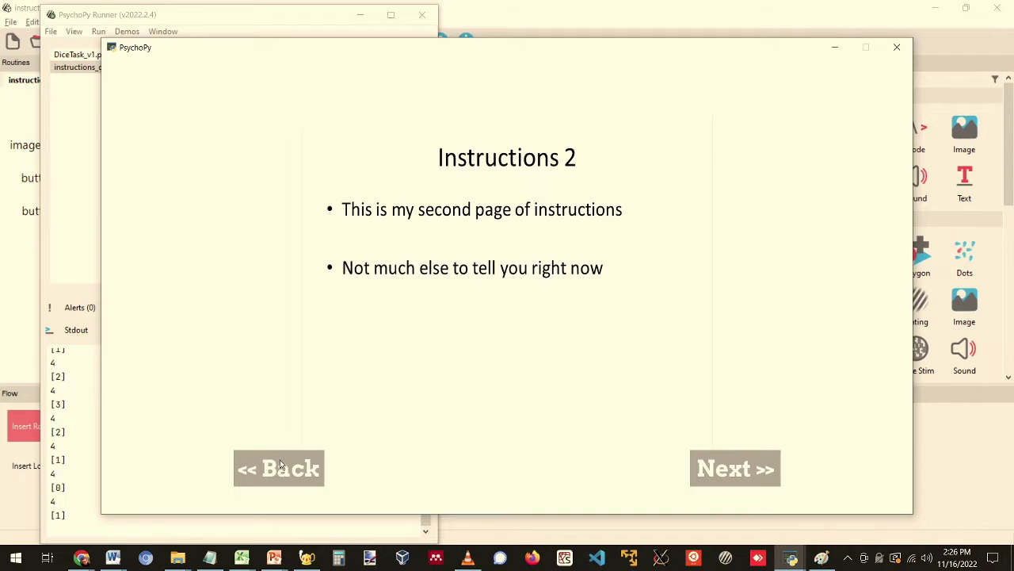
pyautogui.click(282, 466)
pyautogui.click(750, 473)
pyautogui.click(750, 473)
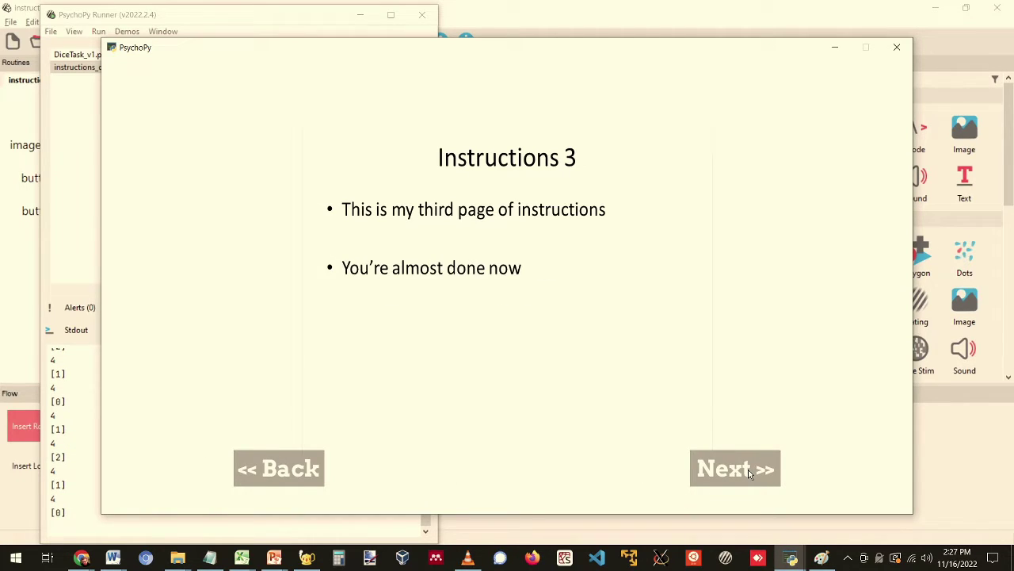
pyautogui.click(296, 469)
pyautogui.click(299, 470)
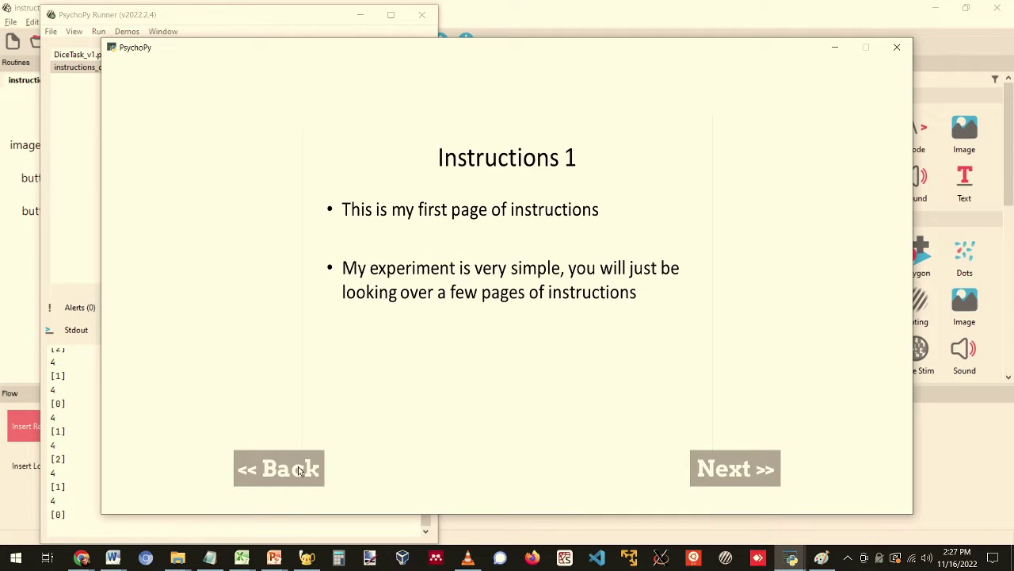
pyautogui.click(719, 460)
pyautogui.click(718, 460)
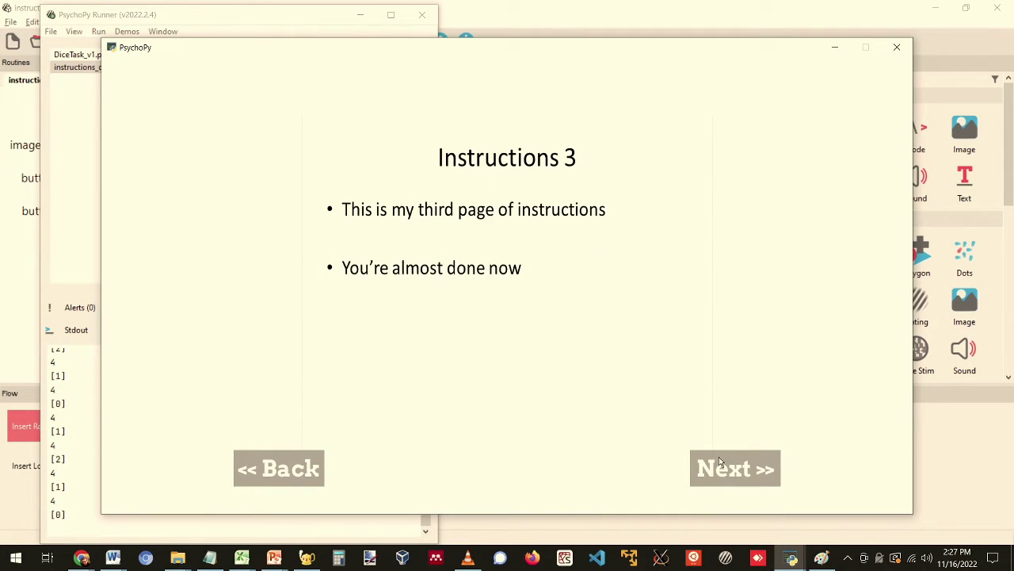
pyautogui.click(718, 460)
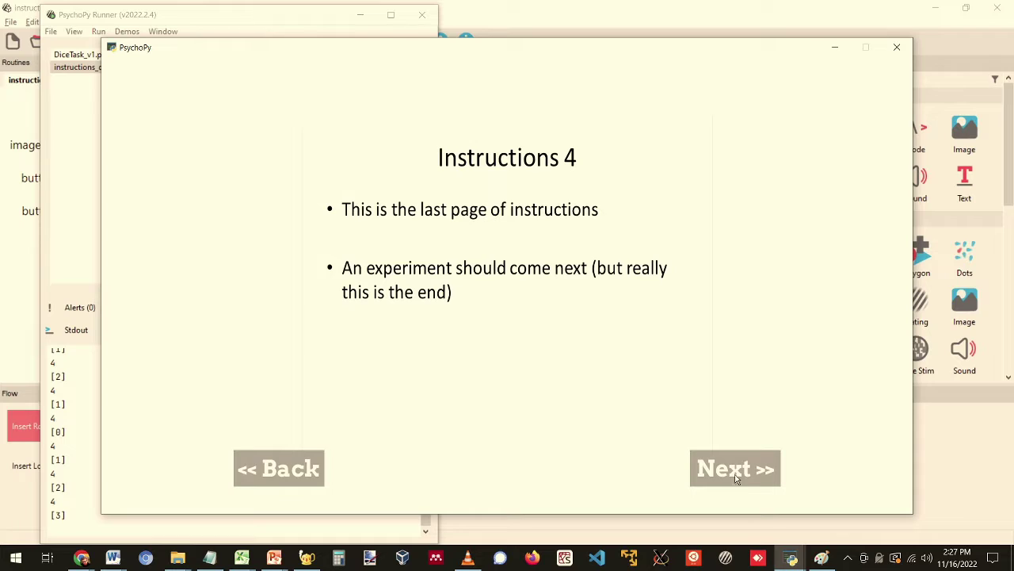
# Step: Test the lower limit by paging back repeatedly past Instructions 1, then return to the Builder window
pyautogui.click(277, 474)
pyautogui.click(278, 474)
pyautogui.click(278, 476)
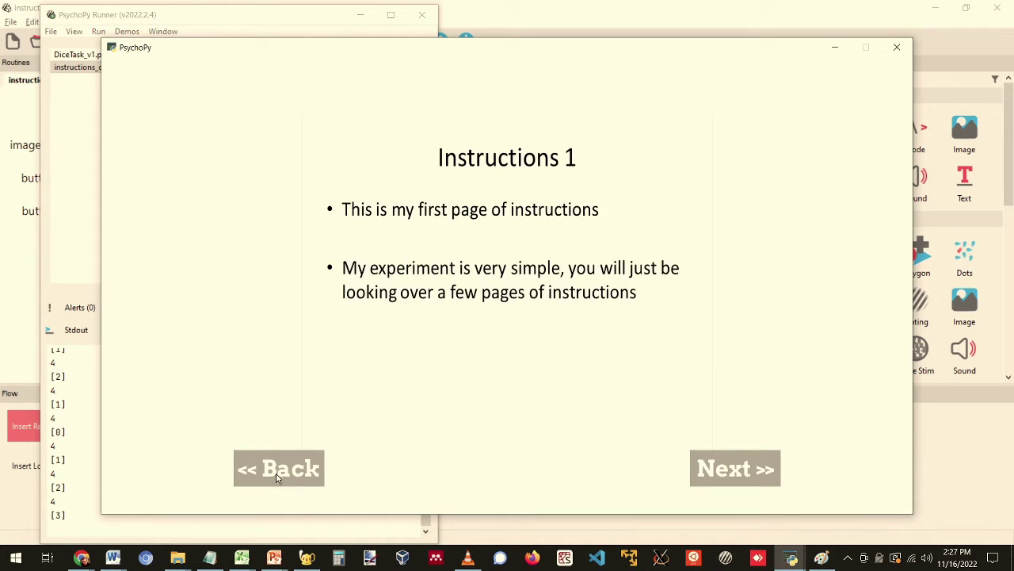
pyautogui.click(278, 474)
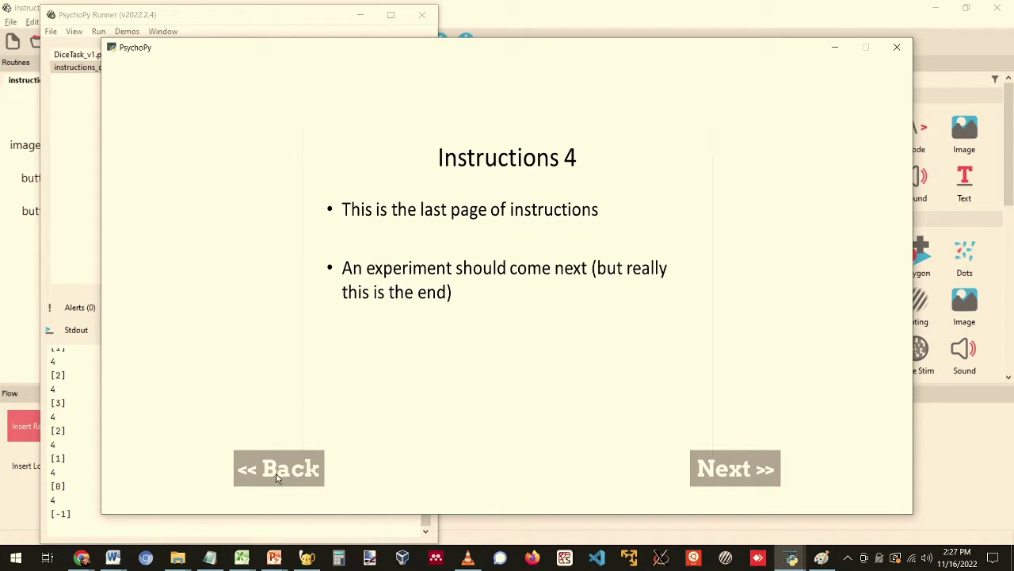
pyautogui.click(277, 474)
pyautogui.click(277, 474)
pyautogui.click(278, 474)
pyautogui.click(277, 474)
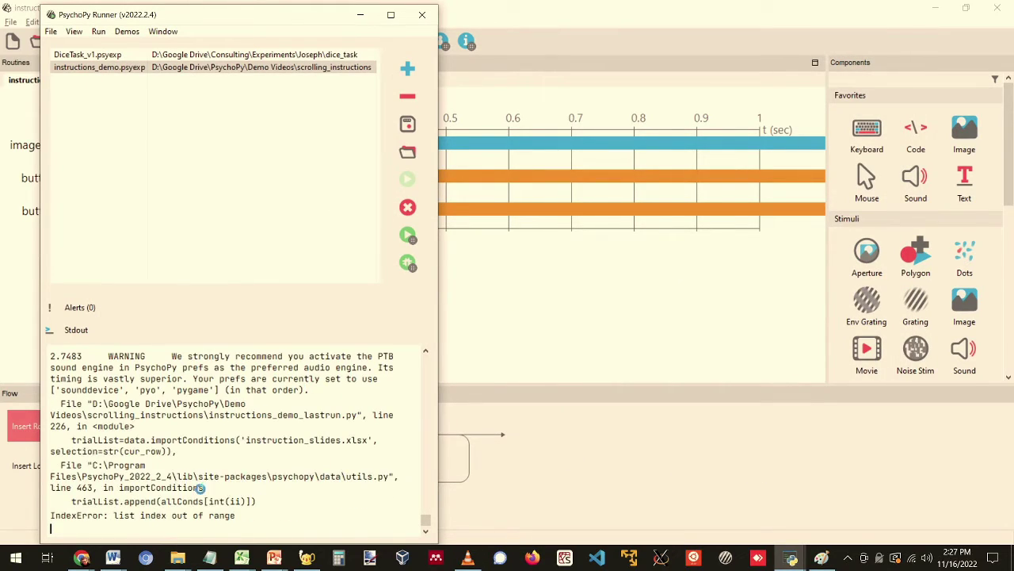
pyautogui.scroll(5, 210, 414)
pyautogui.click(532, 307)
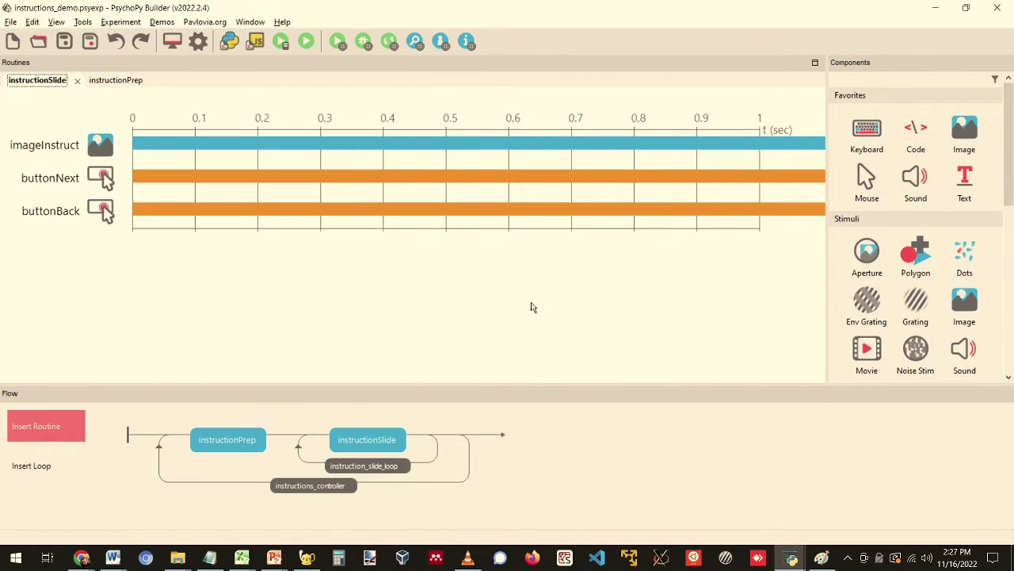
# Step: In instructionPrep's codePrepInstructs, append if(cur_row < 0): with cur_row = 0 to the Begin Routine code
pyautogui.click(231, 444)
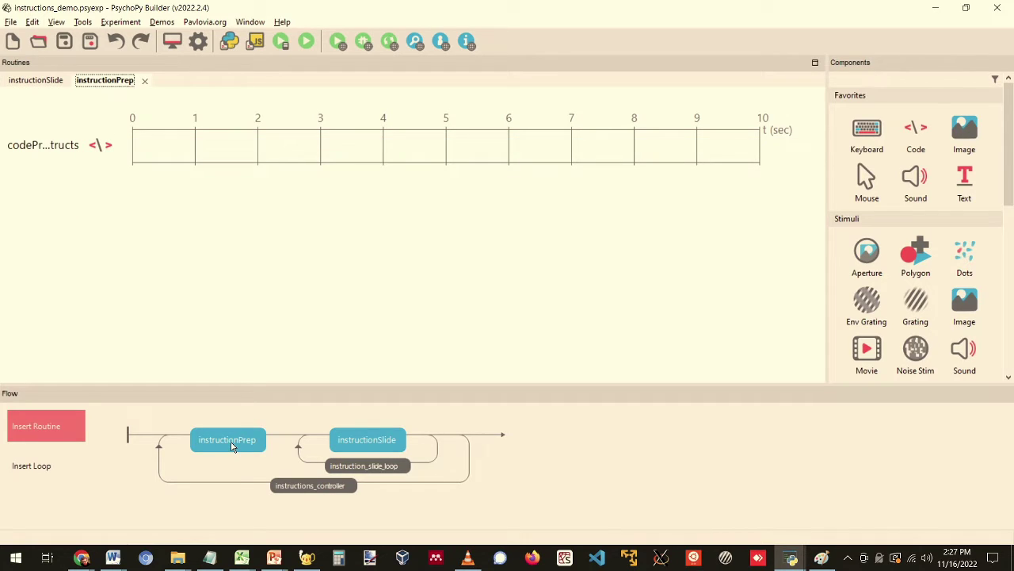
pyautogui.click(39, 143)
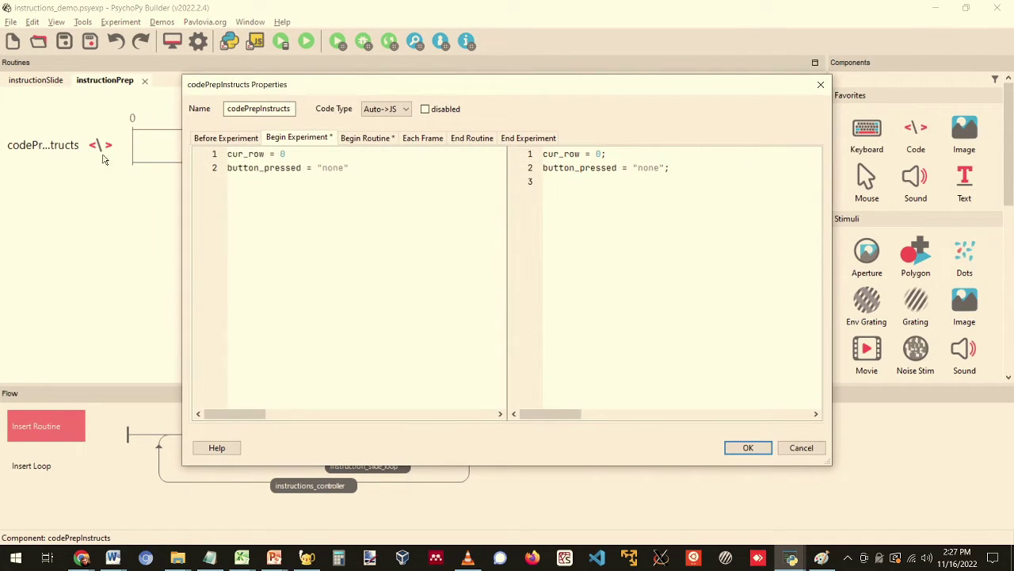
pyautogui.click(373, 137)
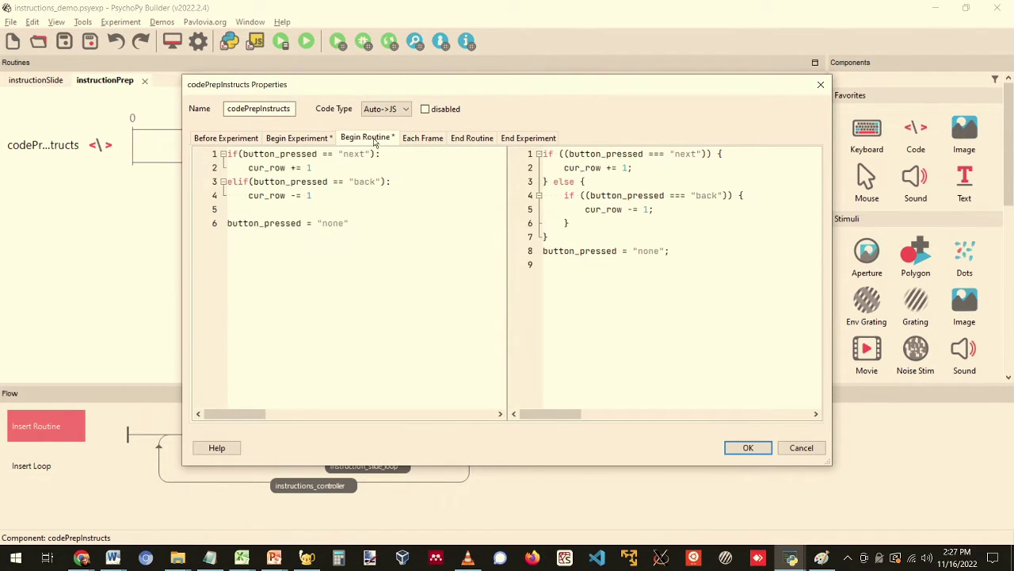
pyautogui.doubleClick(310, 195)
pyautogui.click(359, 227)
pyautogui.press('Return')
pyautogui.press('Return')
pyautogui.write('if(cur')
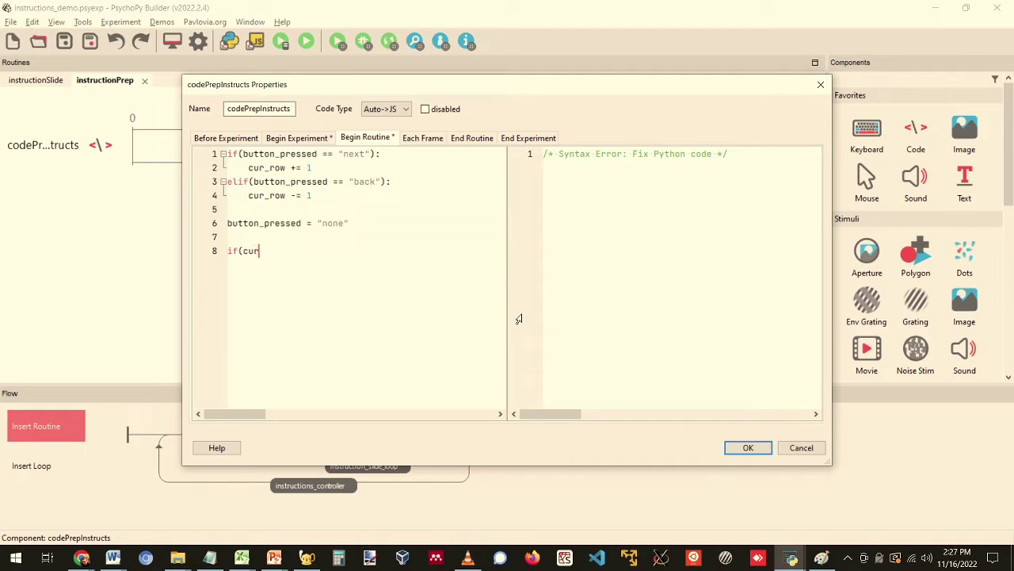
pyautogui.write('_row < 0):')
pyautogui.press('Return')
pyautogui.write('cur_row = 0')
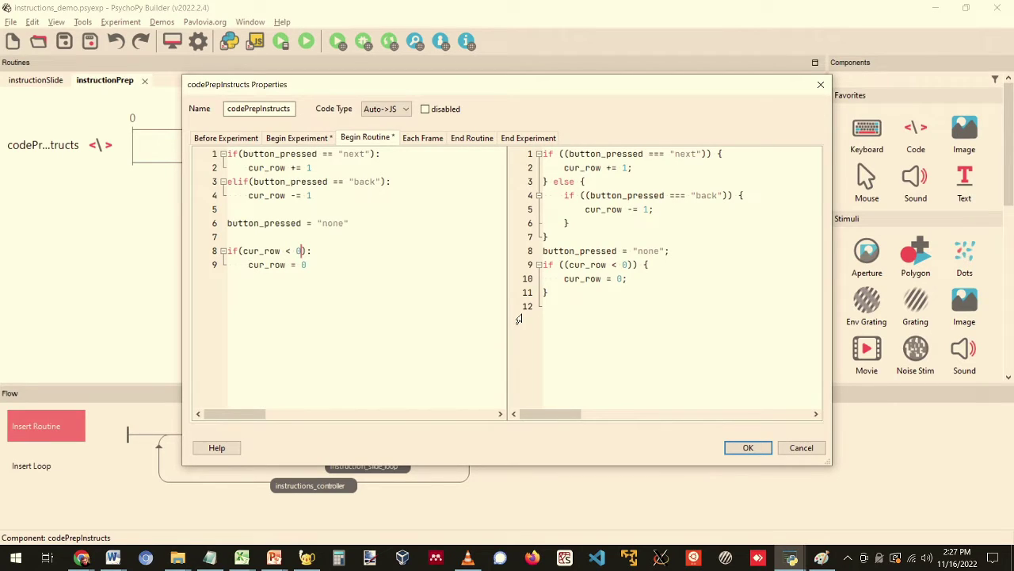
pyautogui.press('Left')
pyautogui.press('Left')
pyautogui.press('Left')
pyautogui.press('Left')
pyautogui.press('Up')
pyautogui.press('Up')
pyautogui.press('Up')
pyautogui.press('Up')
pyautogui.press('Right')
pyautogui.hotkey('ctrl', 'shift', 'Left')
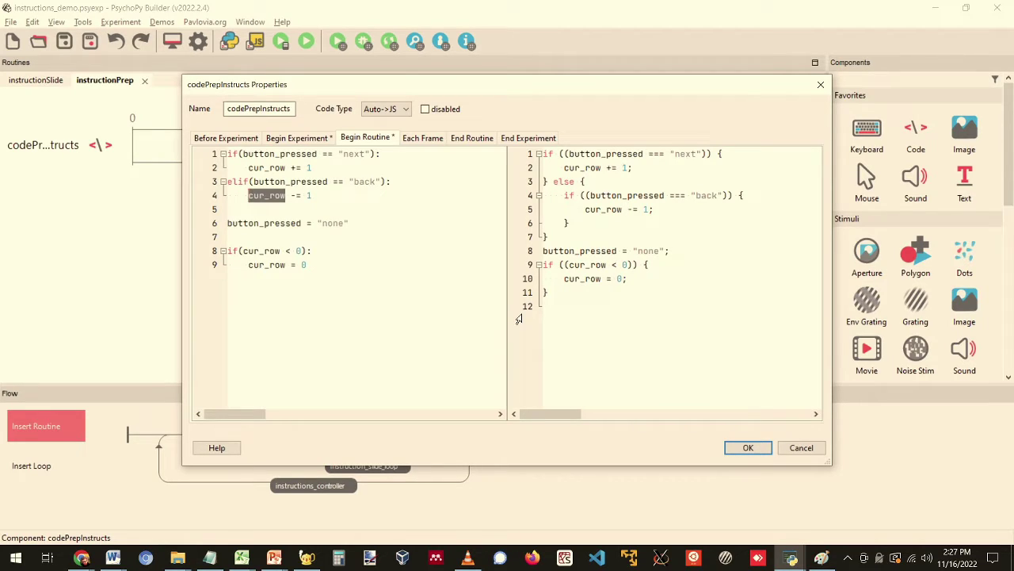
pyautogui.press('Down')
pyautogui.press('Down')
pyautogui.press('Down')
pyautogui.press('Down')
pyautogui.press('Down')
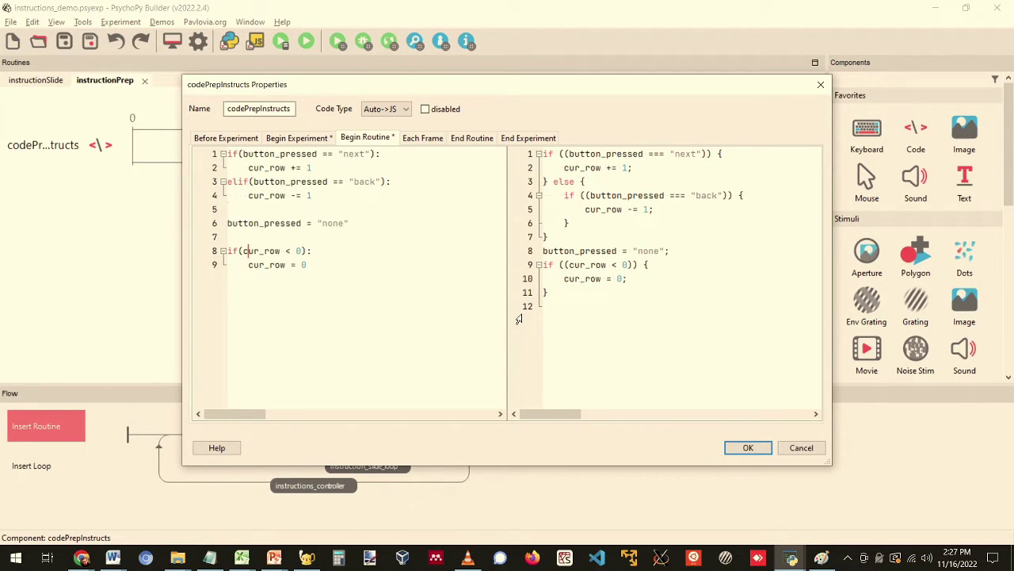
# Step: Below the lower-limit check, add an unindented second condition if(cur_row > max_slides):
pyautogui.press('End')
pyautogui.press('Return')
pyautogui.press('Return')
pyautogui.press('BackSpace')
pyautogui.write('if')
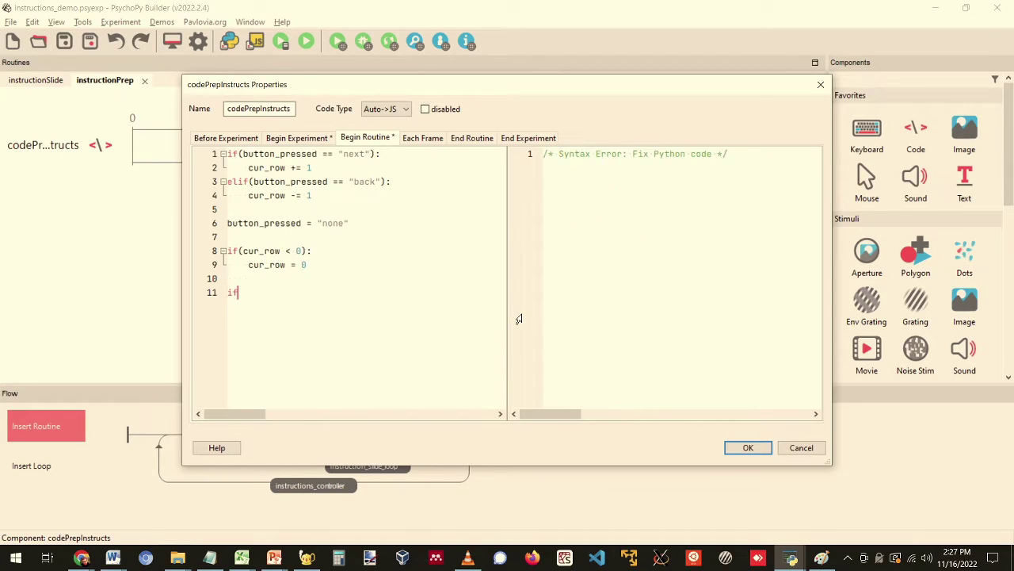
pyautogui.write('(cur_row')
pyautogui.write('> max_slides):')
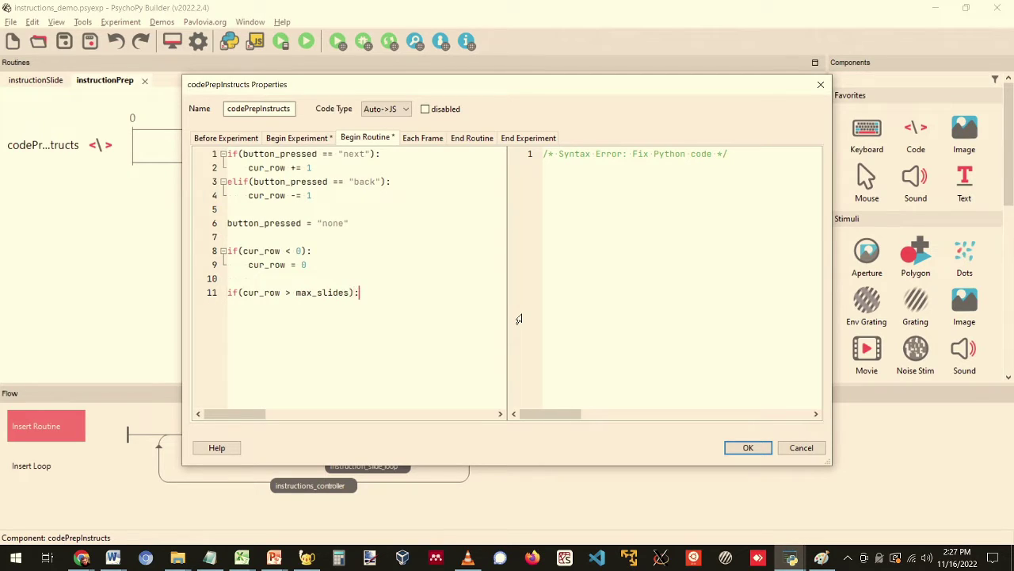
# Step: Inside the max_slides condition, add the line instructions_controller.finished = 1, with the code dialog moved clear of the flow
pyautogui.press('Return')
pyautogui.moveTo(511, 94); pyautogui.dragTo(666, 43)
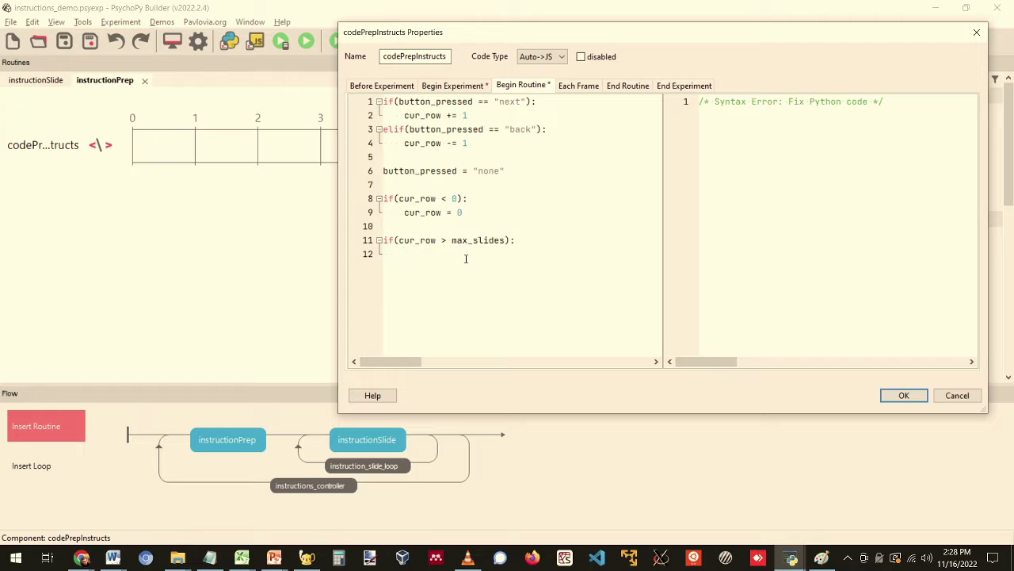
pyautogui.write('instructions_contro')
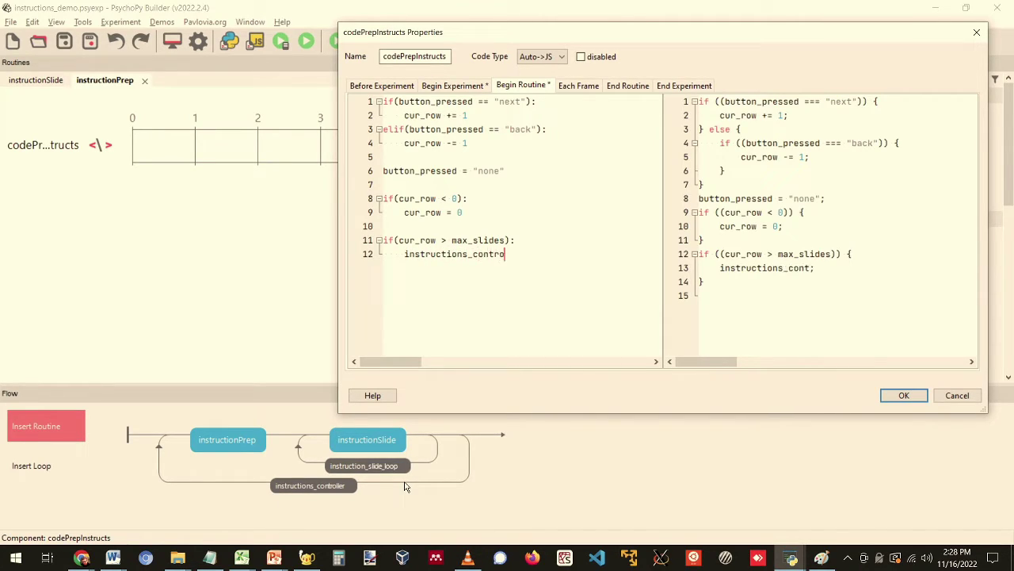
pyautogui.write('ller.finished = 1')
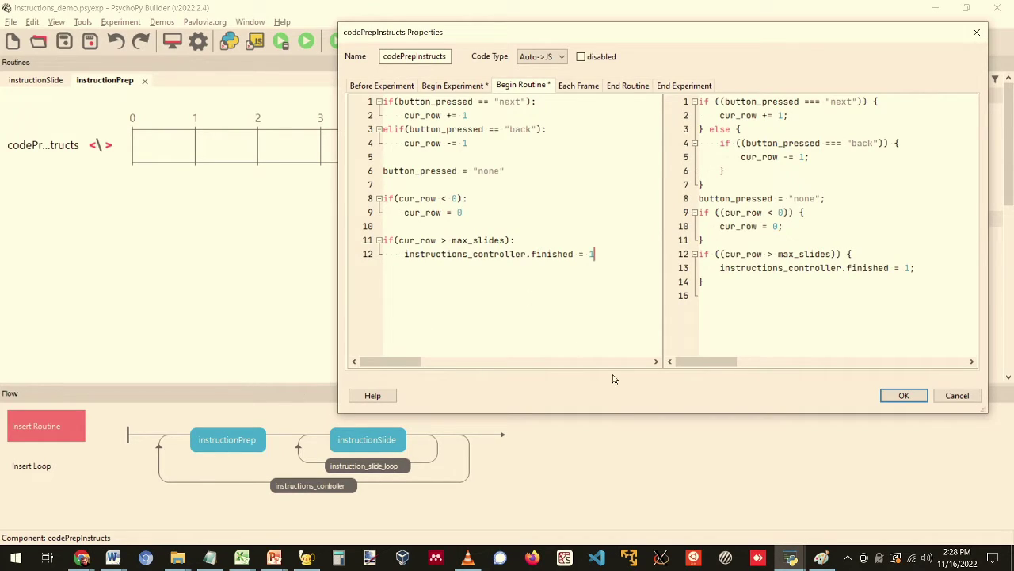
# Step: Add the line show_instructions = 0 beneath instructions_controller.finished = 1 inside the max_slides condition
pyautogui.press('Return')
pyautogui.write('do')
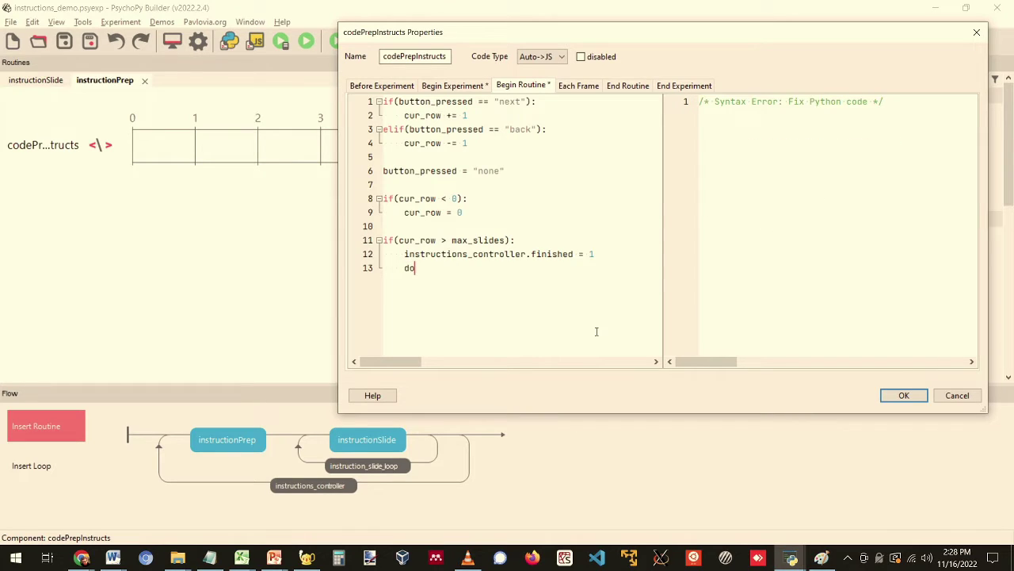
pyautogui.write('_instructions = 1')
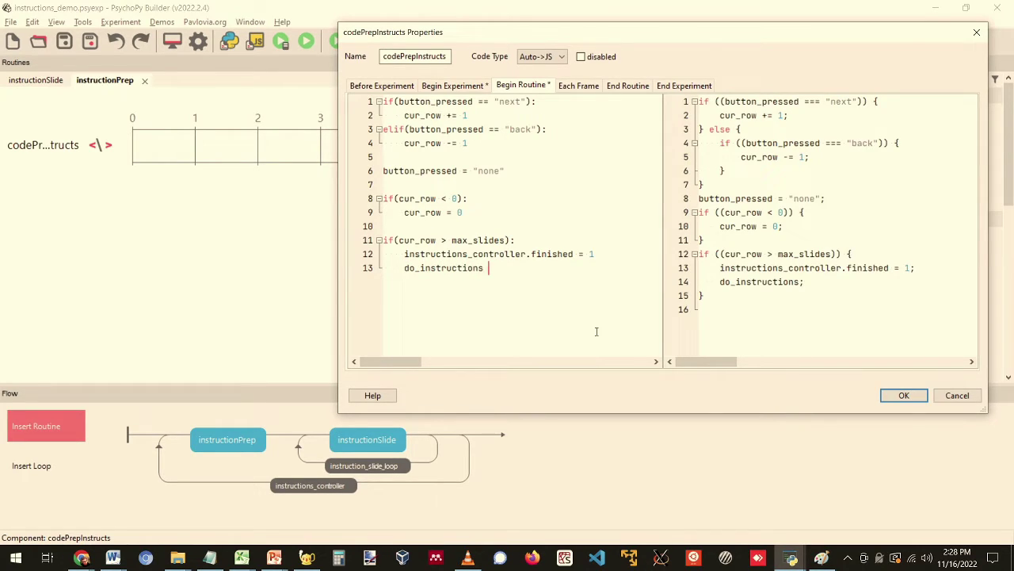
pyautogui.press('Home')
pyautogui.press('Delete')
pyautogui.press('Delete')
pyautogui.write('show')
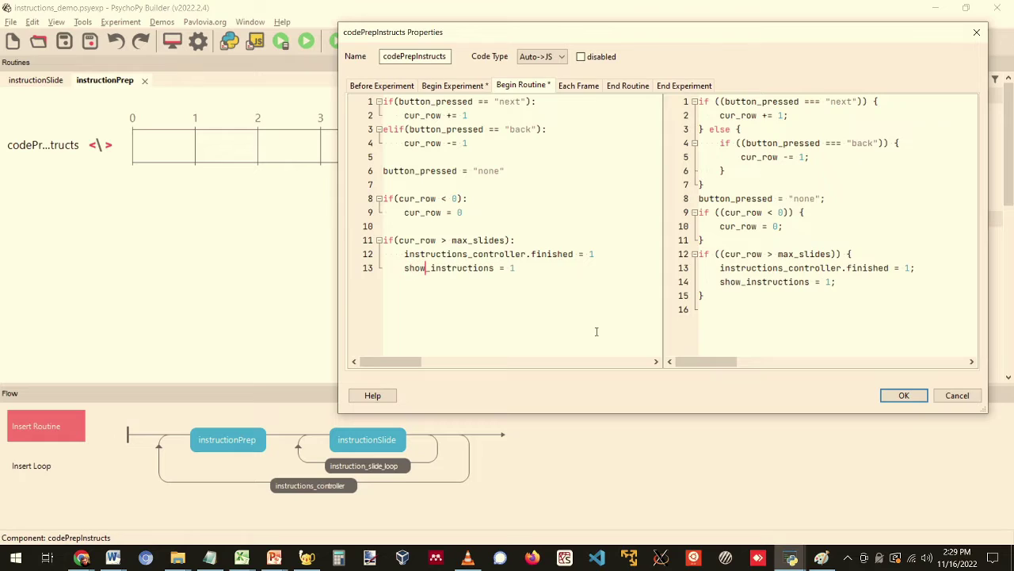
pyautogui.press('BackSpace')
pyautogui.write('0')
# Step: Initialize show_instructions = 1 in the Begin Experiment code, reusing the Begin Routine line, and accept the code changes
pyautogui.hotkey('shift', 'End')
pyautogui.hotkey('ctrl', 'c')
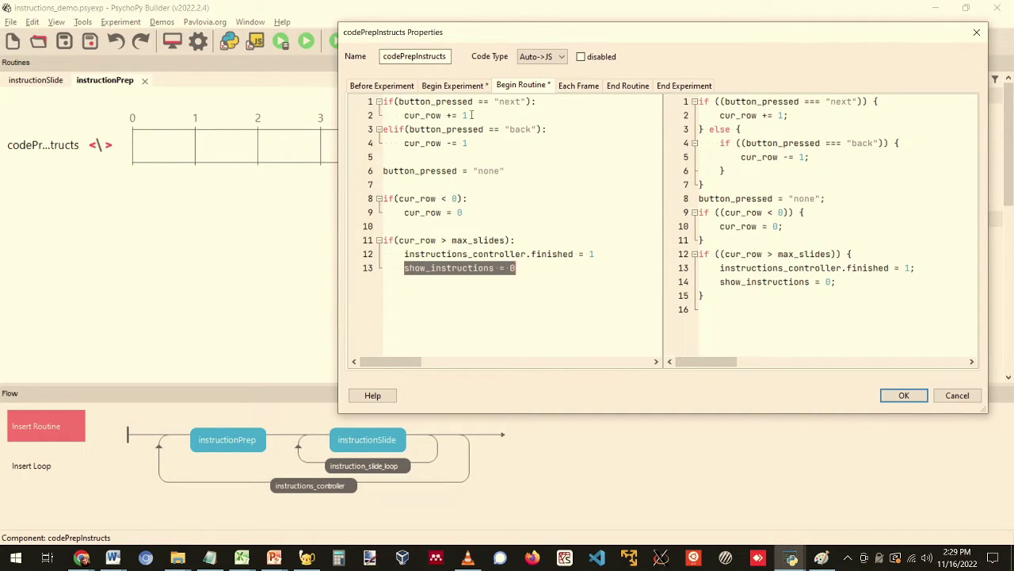
pyautogui.click(447, 86)
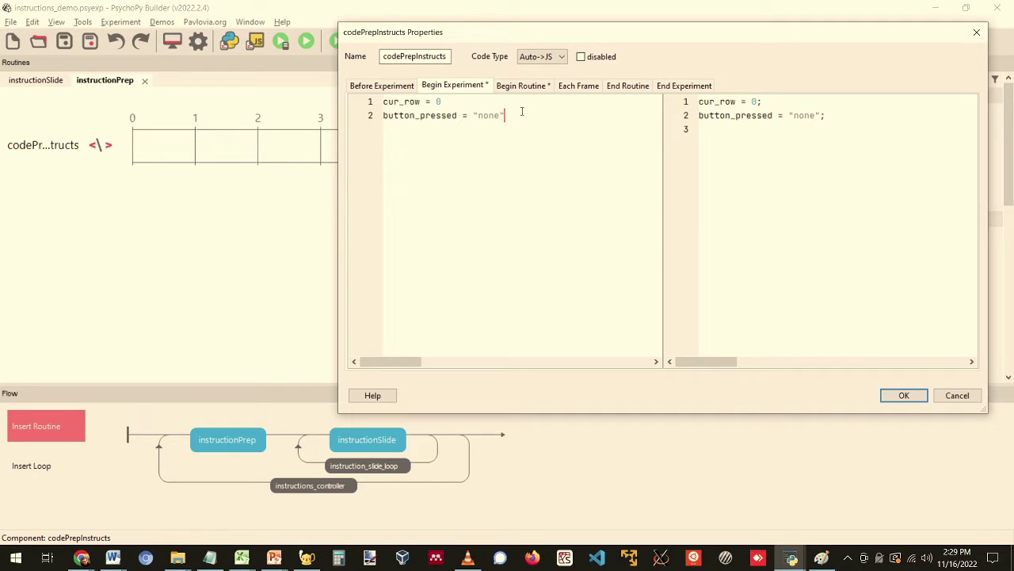
pyautogui.press('Return')
pyautogui.hotkey('ctrl', 'v')
pyautogui.press('BackSpace')
pyautogui.write('1')
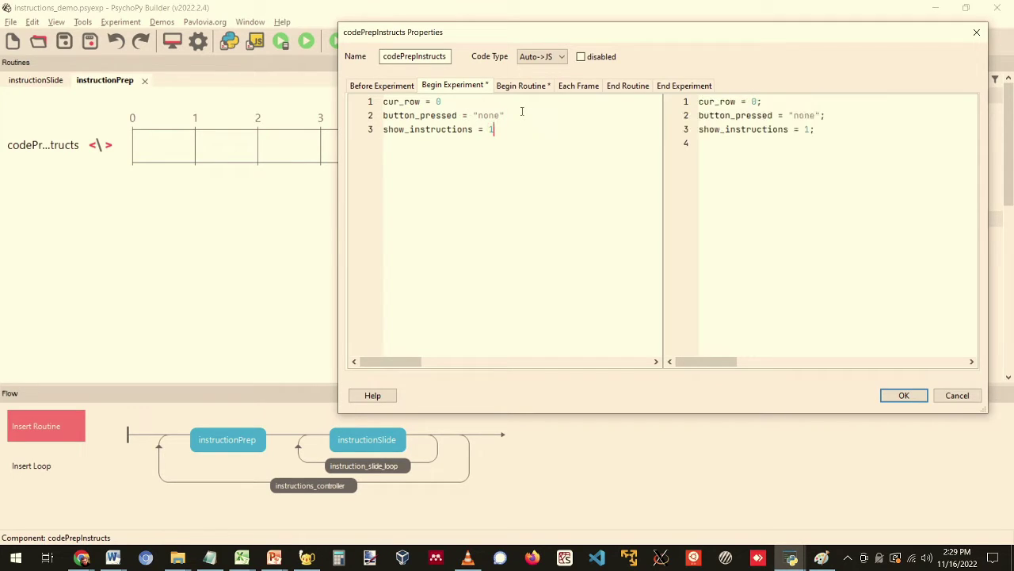
pyautogui.click(903, 396)
# Step: Set the nReps of instruction_slide_loop to show_instructions and accept the loop properties
pyautogui.click(345, 469)
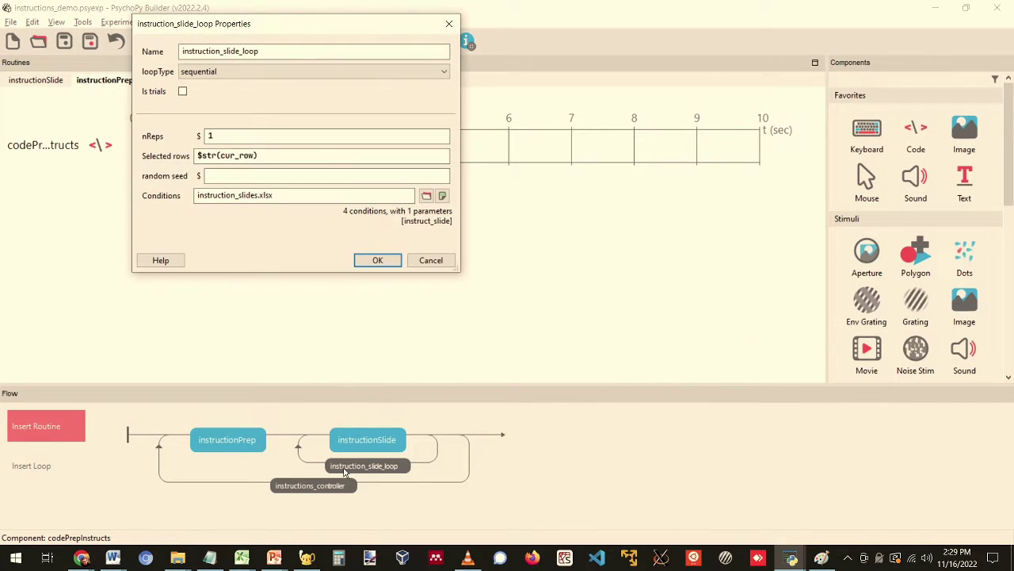
pyautogui.doubleClick(213, 137)
pyautogui.hotkey('ctrl', 'v')
pyautogui.press('BackSpace')
pyautogui.press('BackSpace')
pyautogui.press('BackSpace')
pyautogui.press('BackSpace')
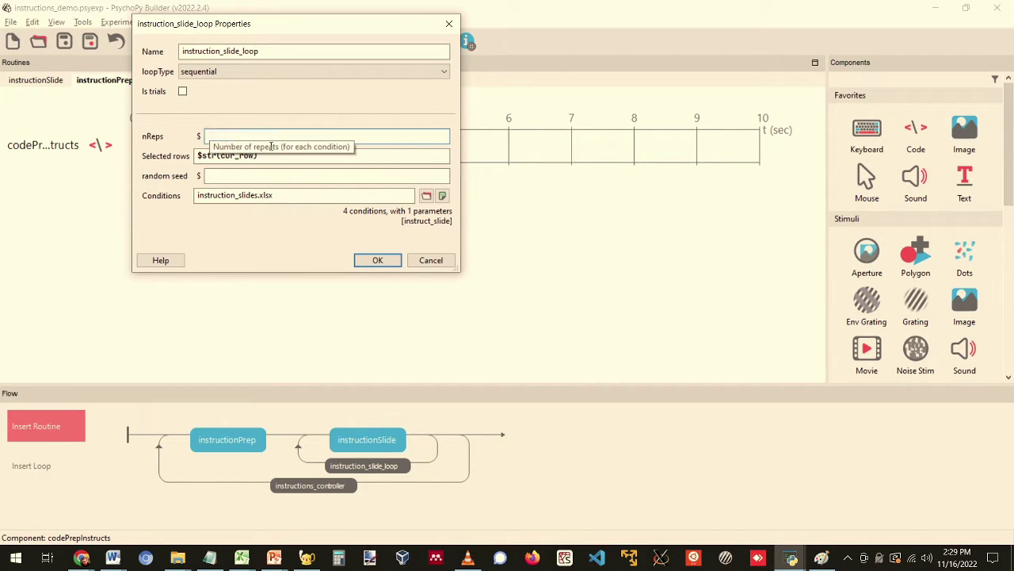
pyautogui.doubleClick(213, 137)
pyautogui.click(377, 261)
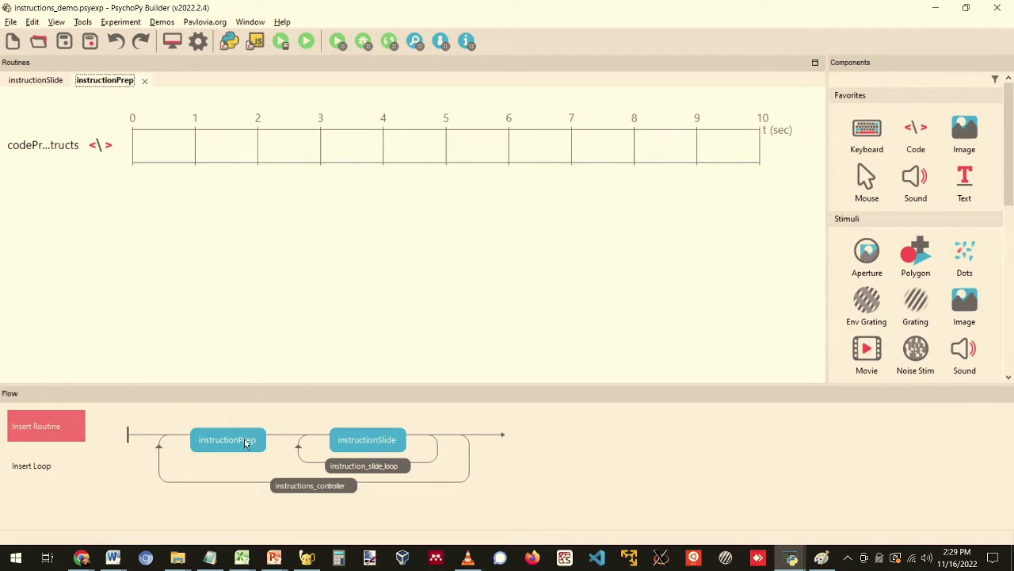
# Step: Reopen codePrepInstructs and begin a max_slides = assignment in Begin Experiment, copying the variable name from the Begin Routine condition
pyautogui.click(39, 144)
pyautogui.click(379, 144)
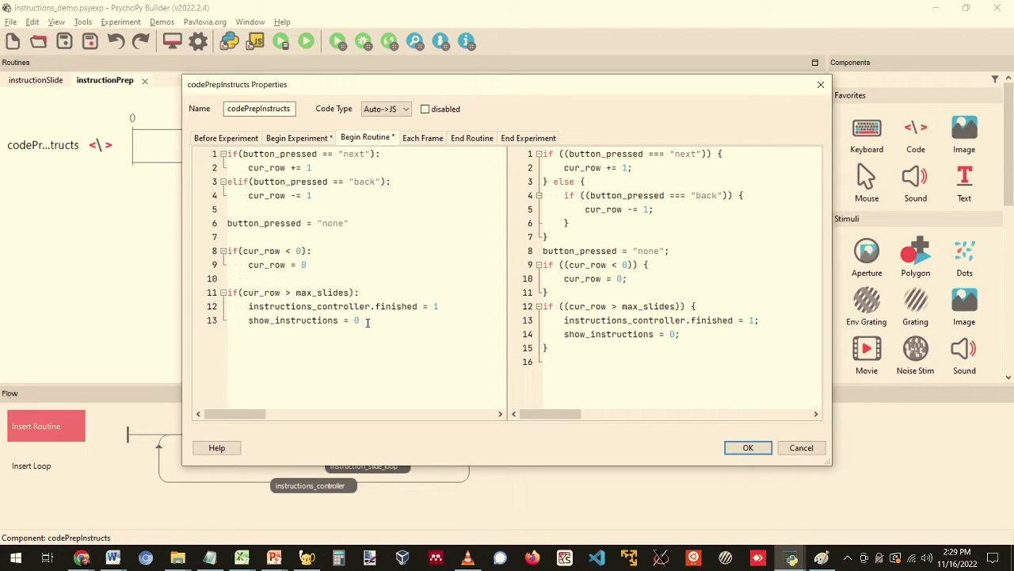
pyautogui.moveTo(367, 320); pyautogui.dragTo(250, 317)
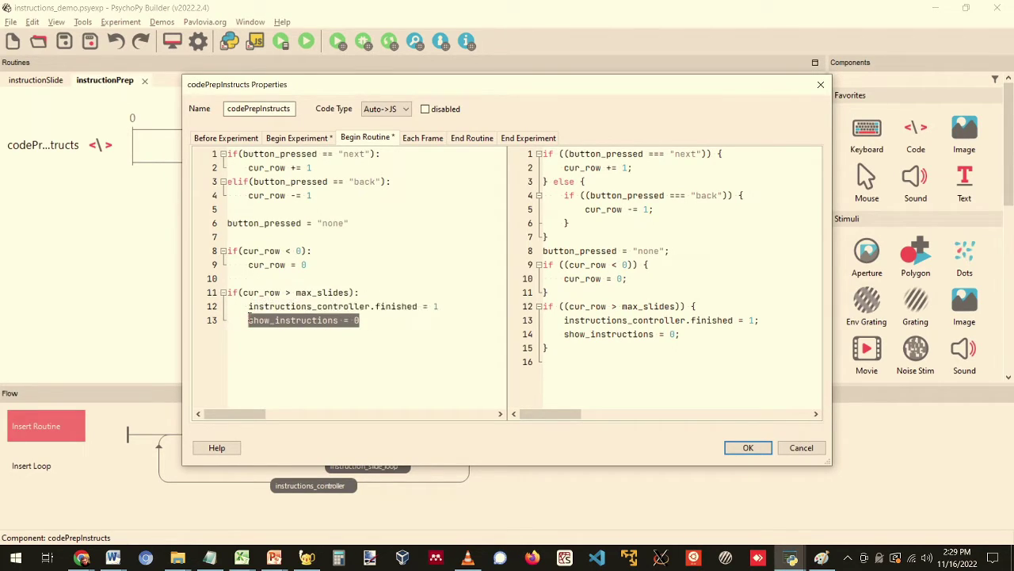
pyautogui.moveTo(296, 292); pyautogui.dragTo(352, 292)
pyautogui.hotkey('ctrl', 'c')
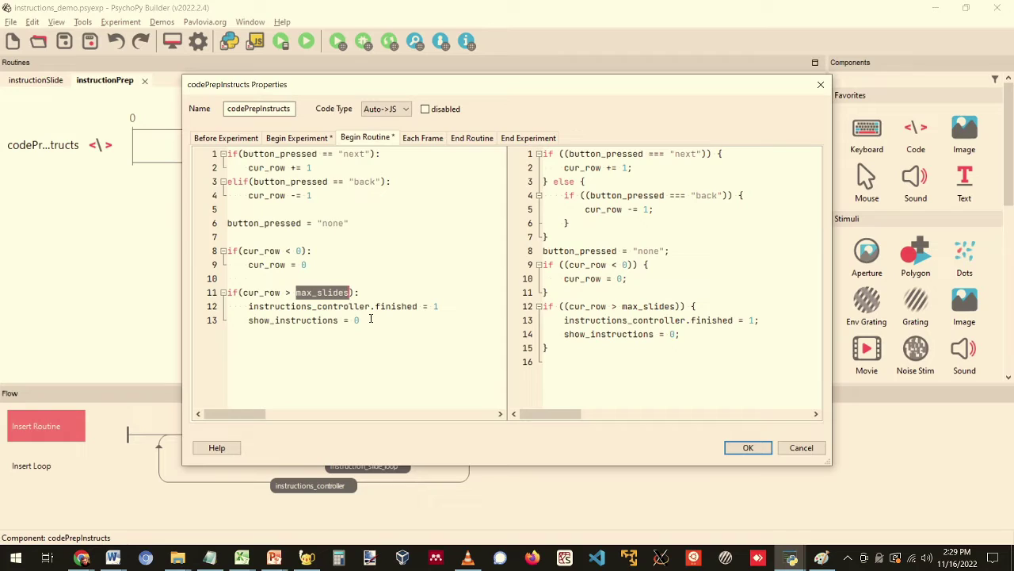
pyautogui.click(300, 138)
pyautogui.hotkey('ctrl', 'v')
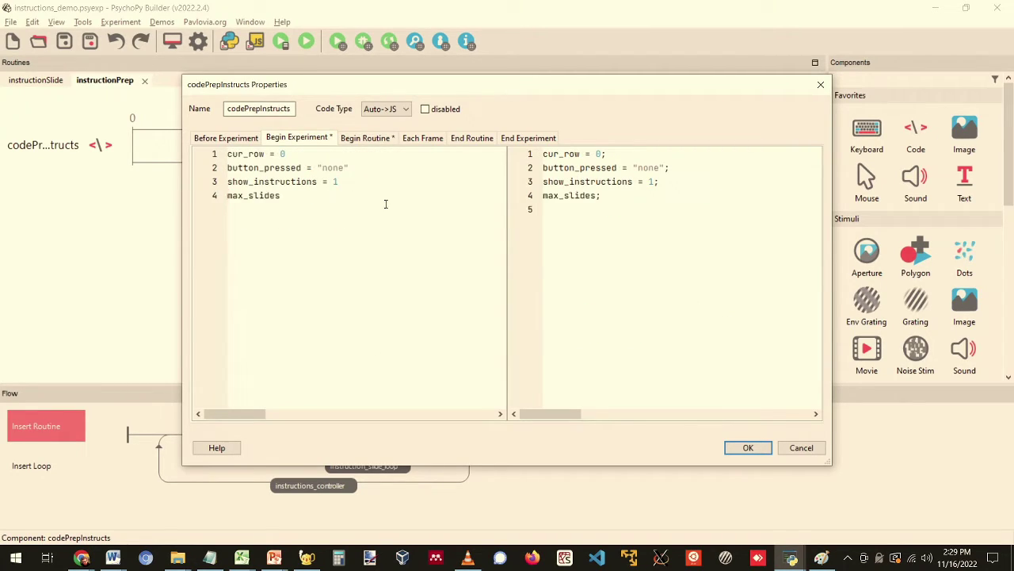
pyautogui.write('=')
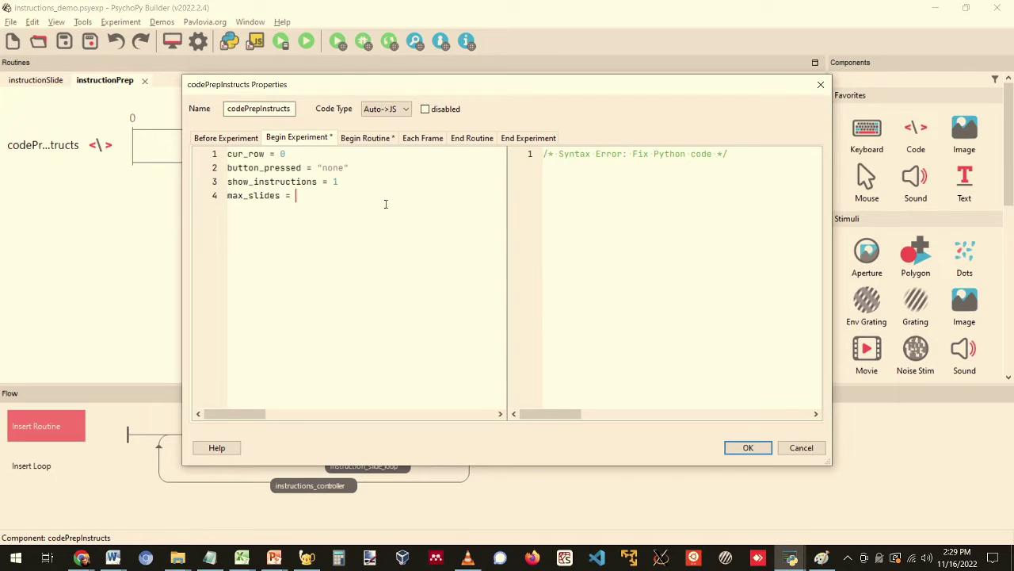
# Step: Check the indexes of the instruct_slide rows in the Excel conditions file and complete the assignment as max_slides = 3
pyautogui.hotkey('alt', 'Tab')
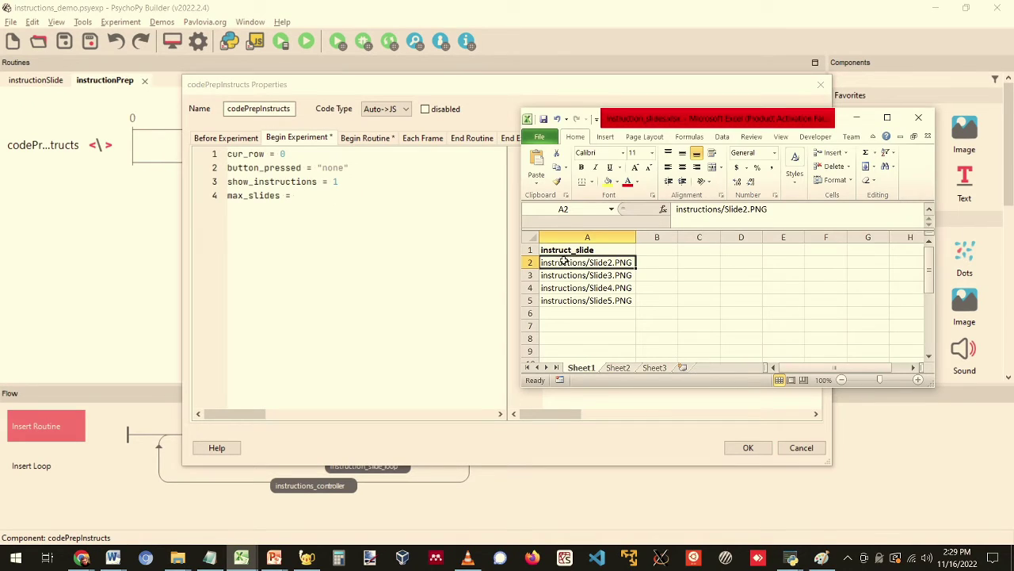
pyautogui.click(609, 275)
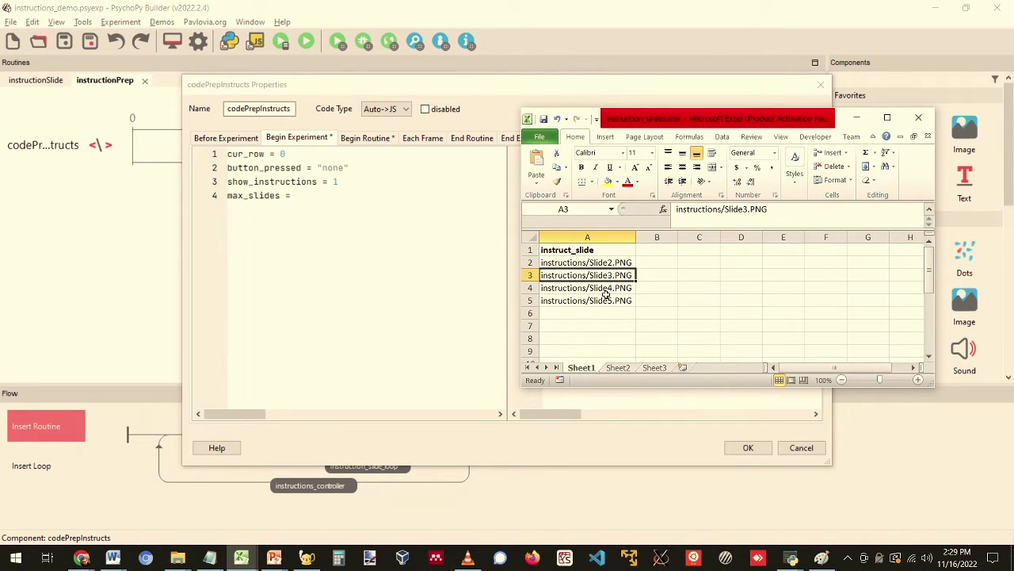
pyautogui.click(604, 285)
pyautogui.click(602, 300)
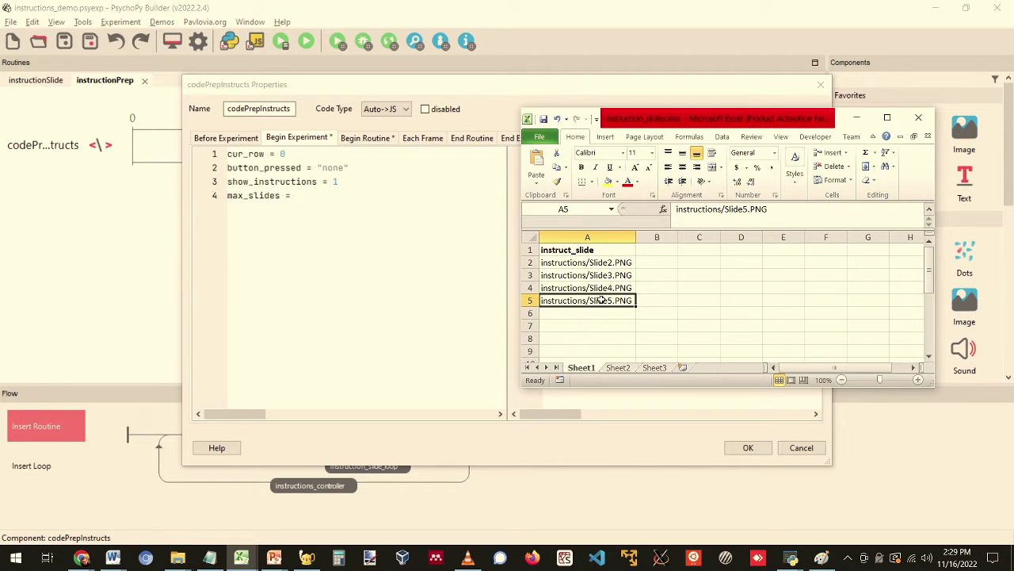
pyautogui.click(293, 194)
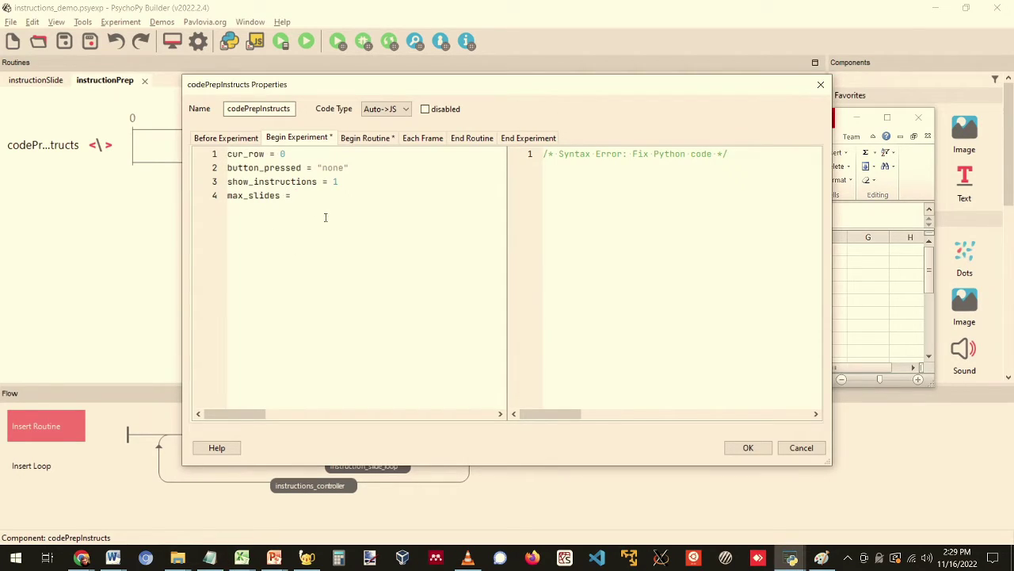
pyautogui.write('3')
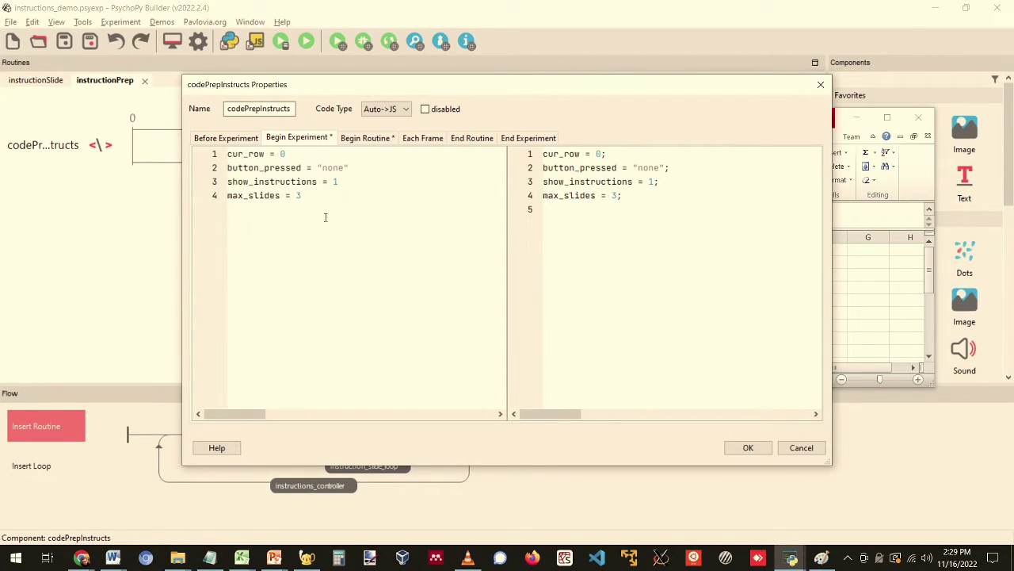
# Step: Compare the max_slides condition with the Begin Experiment value and the Excel slide rows, and accept the code component's changes
pyautogui.click(366, 138)
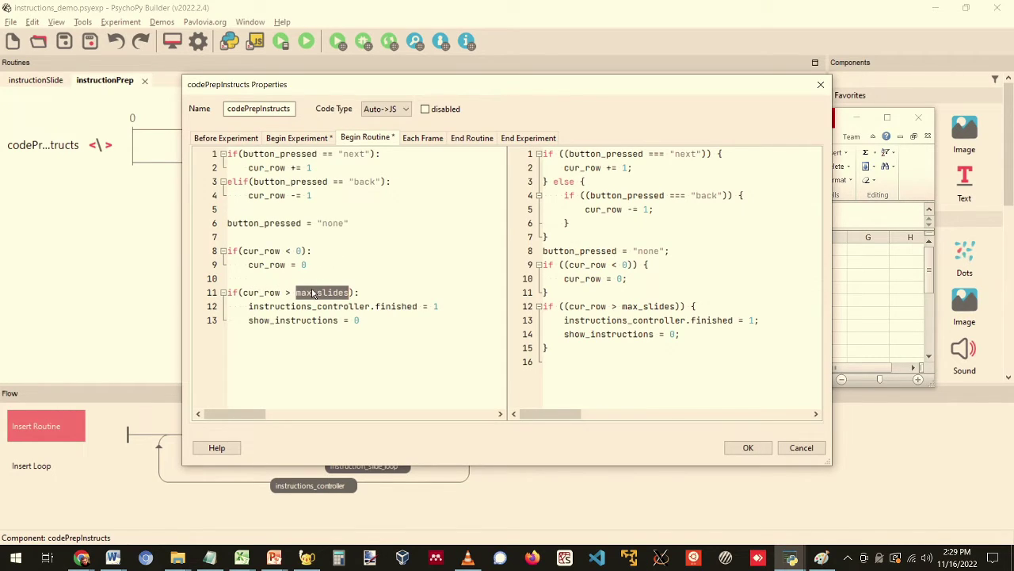
pyautogui.click(299, 138)
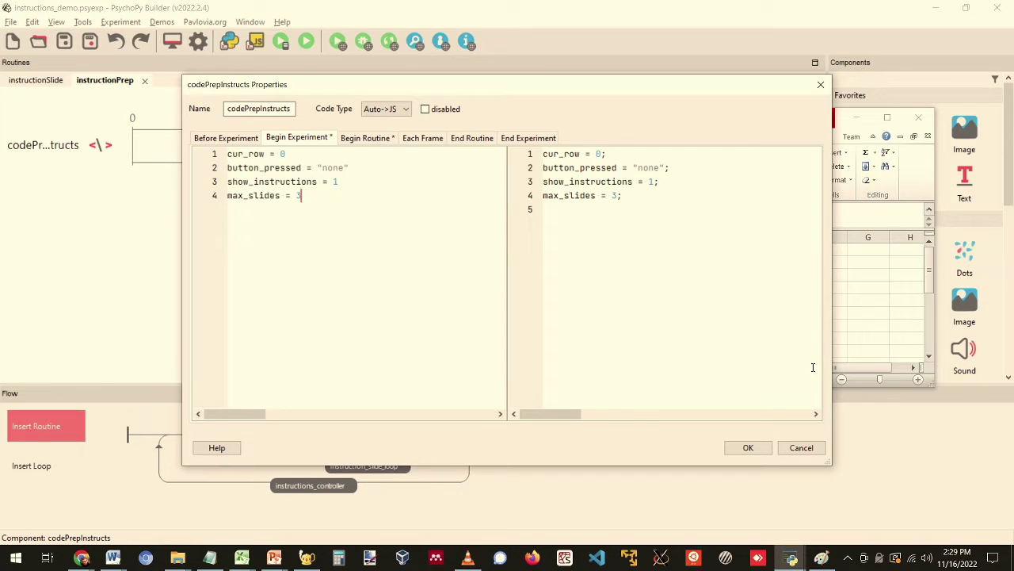
pyautogui.click(878, 321)
pyautogui.moveTo(619, 262); pyautogui.dragTo(604, 297)
pyautogui.click(605, 265)
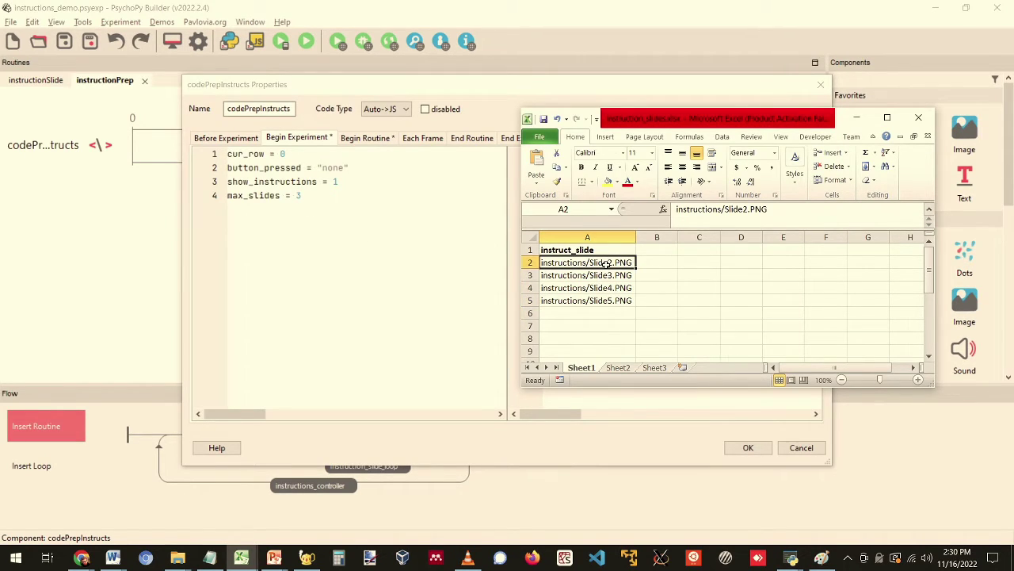
pyautogui.click(745, 448)
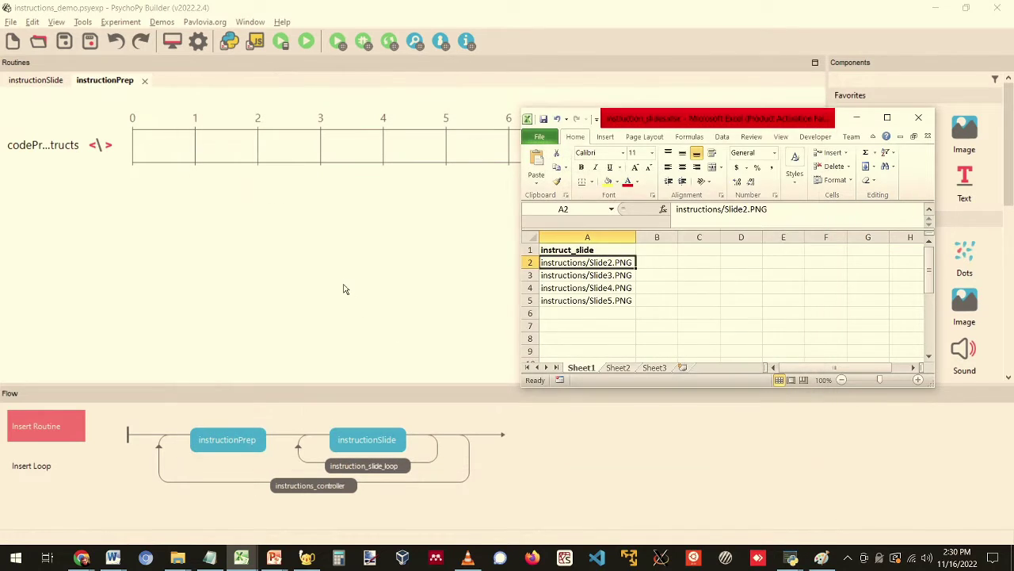
# Step: Run the experiment with the default session info and test paging back from Instructions 1
pyautogui.click(344, 288)
pyautogui.click(306, 41)
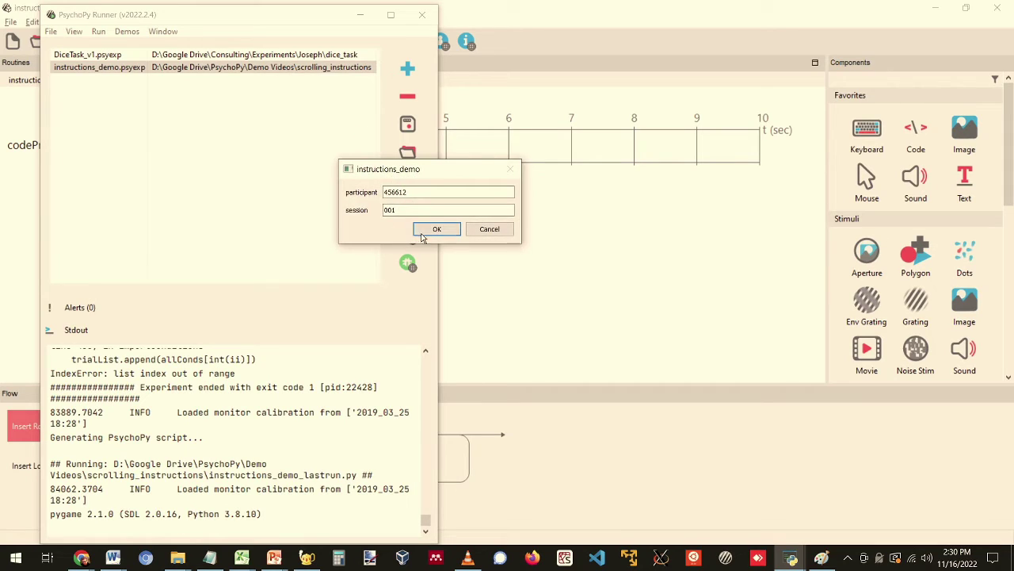
pyautogui.click(429, 230)
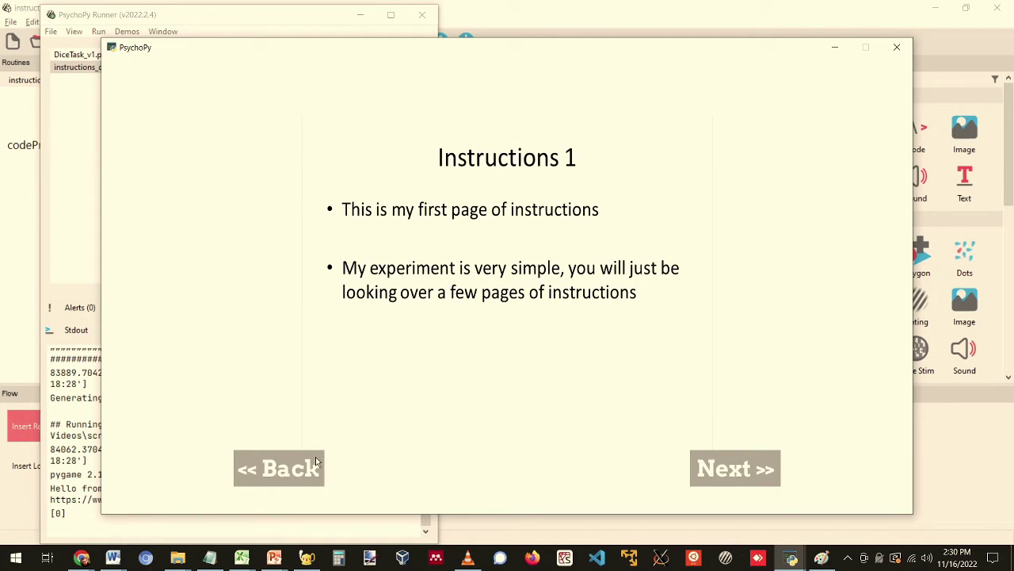
pyautogui.click(293, 470)
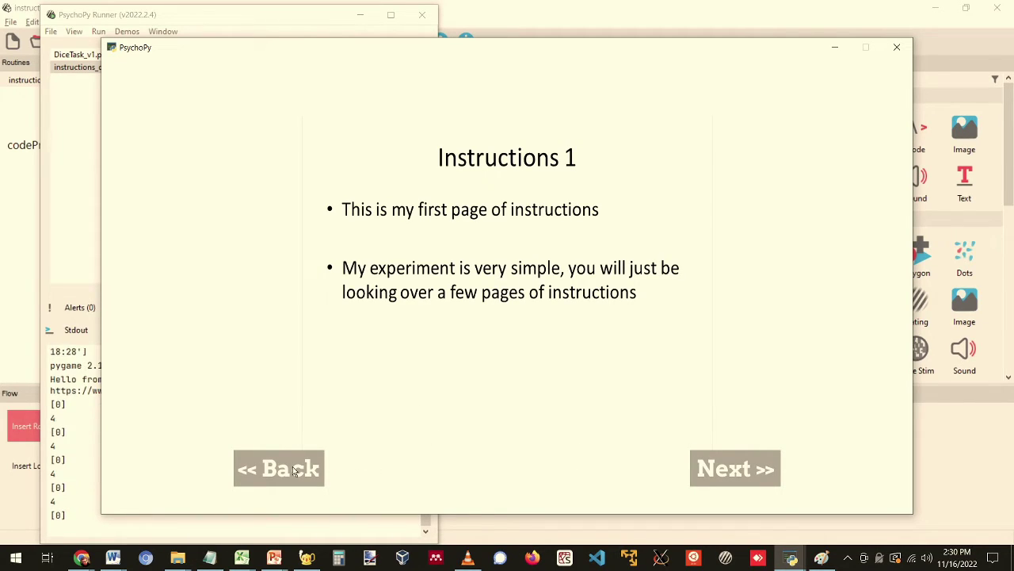
# Step: Page forward to Instructions 4, back two slides and forward past the last slide, and inspect the Runner output
pyautogui.click(730, 473)
pyautogui.click(730, 474)
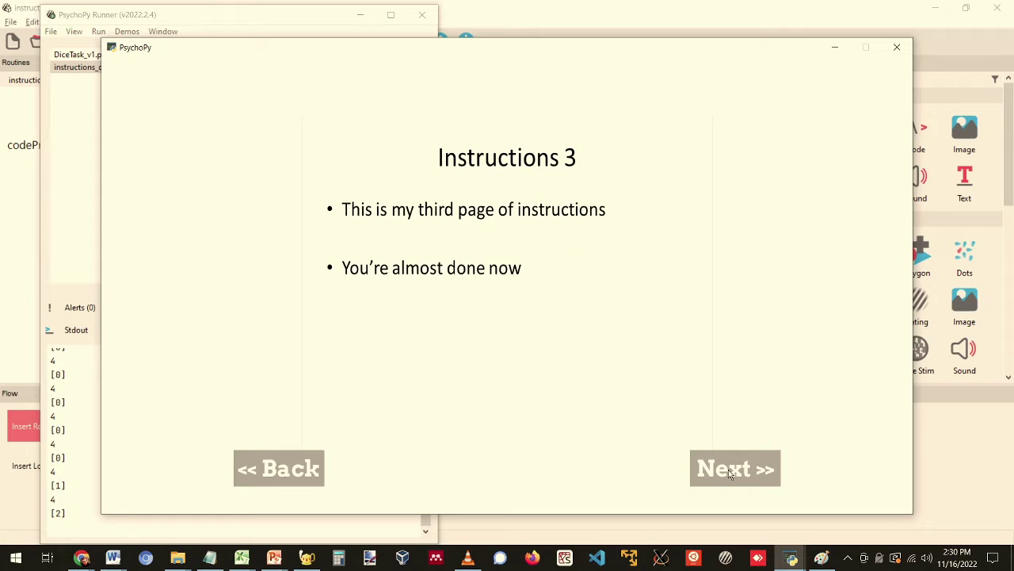
pyautogui.click(730, 473)
pyautogui.click(282, 460)
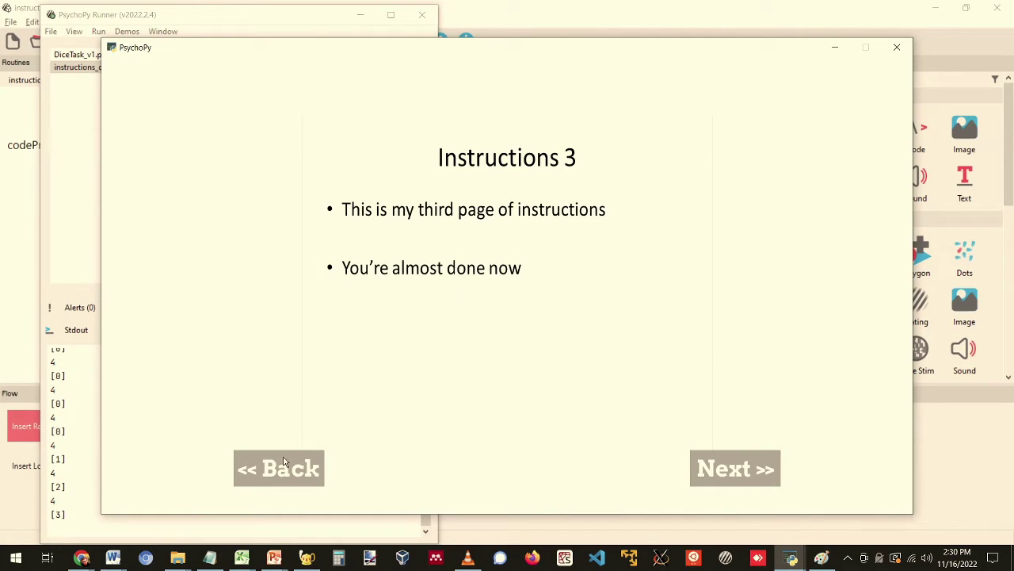
pyautogui.click(287, 463)
pyautogui.click(731, 469)
pyautogui.click(731, 469)
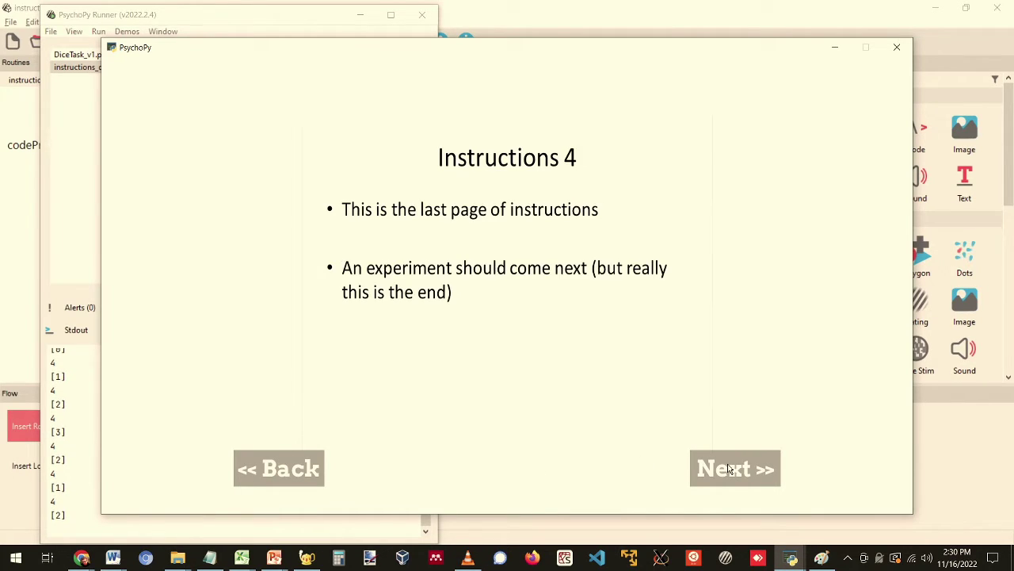
pyautogui.click(729, 469)
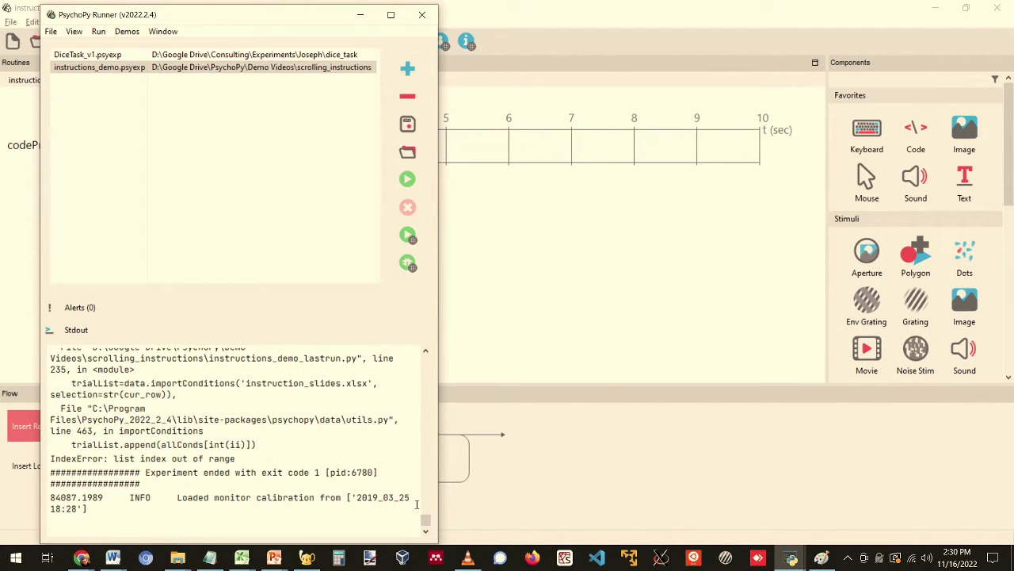
pyautogui.moveTo(426, 520); pyautogui.dragTo(427, 507)
pyautogui.scroll(-1, 298, 432)
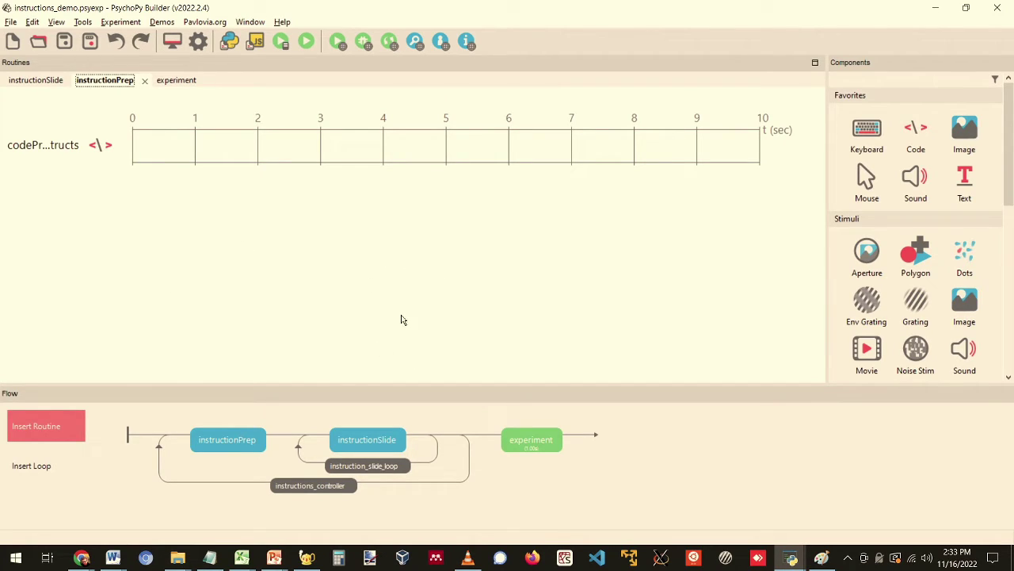
# Step: Review textExperiment's properties in the experiment routine without changing them, and return to the instructionPrep routine
pyautogui.click(531, 447)
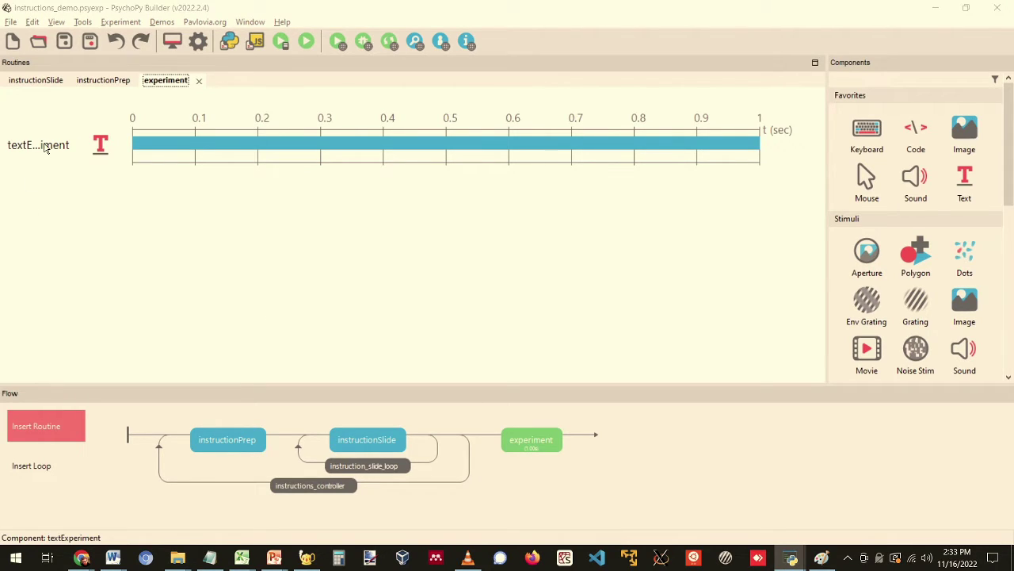
pyautogui.click(46, 148)
pyautogui.moveTo(290, 199); pyautogui.dragTo(175, 180)
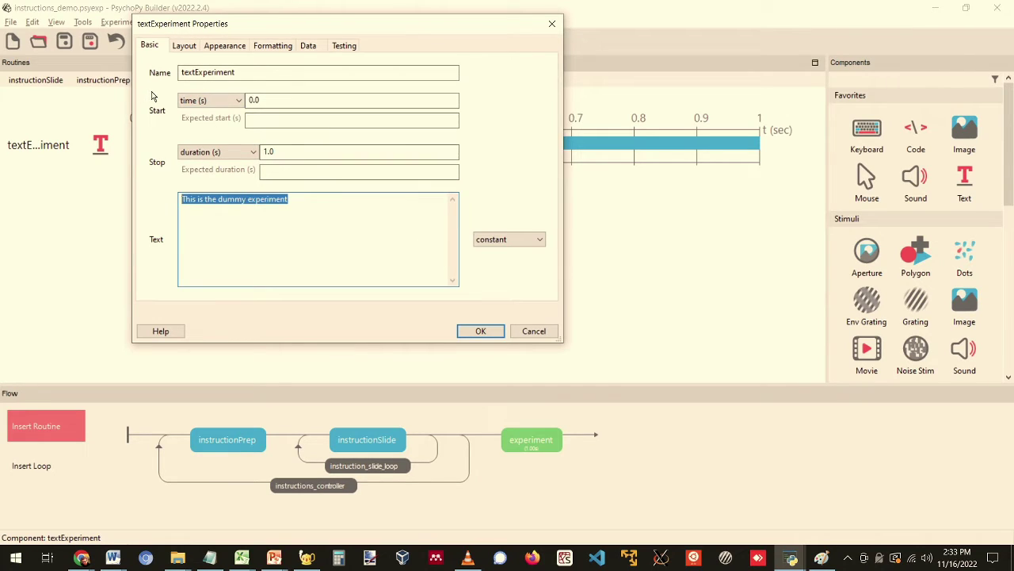
pyautogui.click(533, 332)
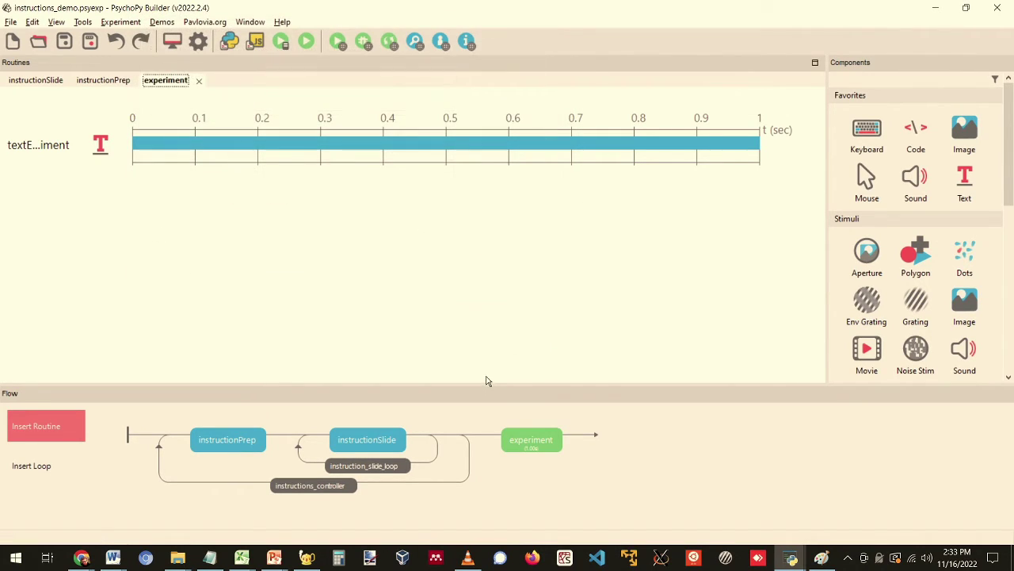
pyautogui.click(225, 436)
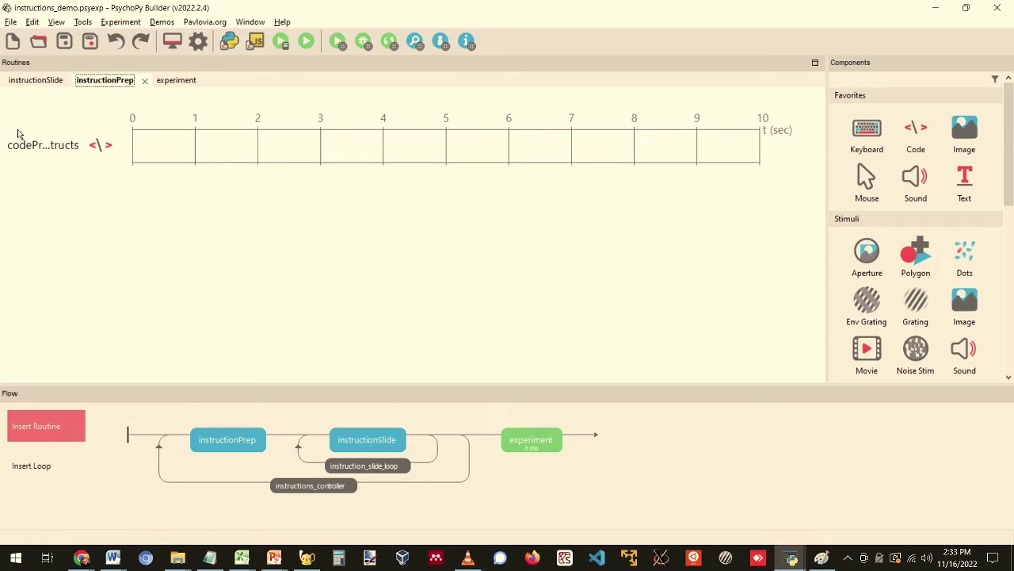
# Step: Add cur_row = max_slides at the end of the max_slides condition in codePrepInstructs' Begin Routine code, and accept the change
pyautogui.click(36, 150)
pyautogui.click(359, 138)
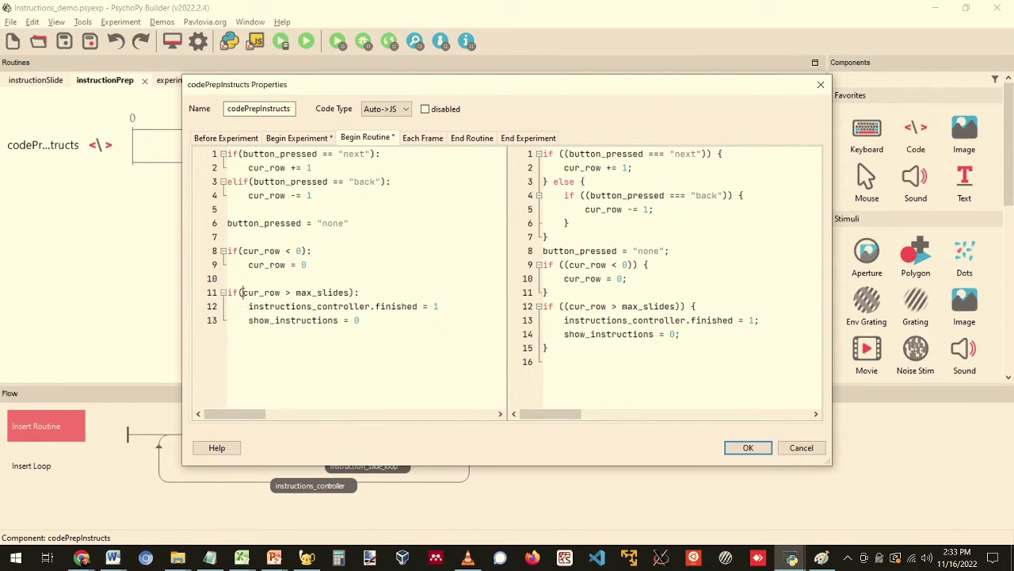
pyautogui.moveTo(243, 292); pyautogui.dragTo(282, 294)
pyautogui.press('End')
pyautogui.moveTo(380, 84); pyautogui.dragTo(394, 20)
pyautogui.press('Return')
pyautogui.press('Return')
pyautogui.write('cur_row = max_slides')
pyautogui.press('Return')
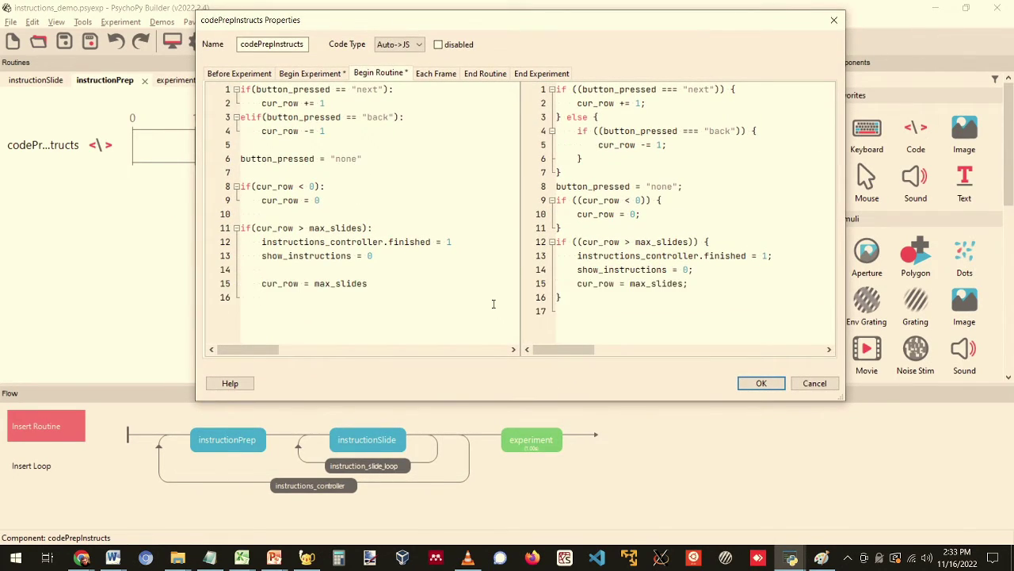
pyautogui.press('BackSpace')
pyautogui.press('BackSpace')
pyautogui.click(300, 283)
pyautogui.click(758, 384)
# Step: Review the nReps and selected-rows expressions in instruction_slide_loop's properties without changing them
pyautogui.click(347, 465)
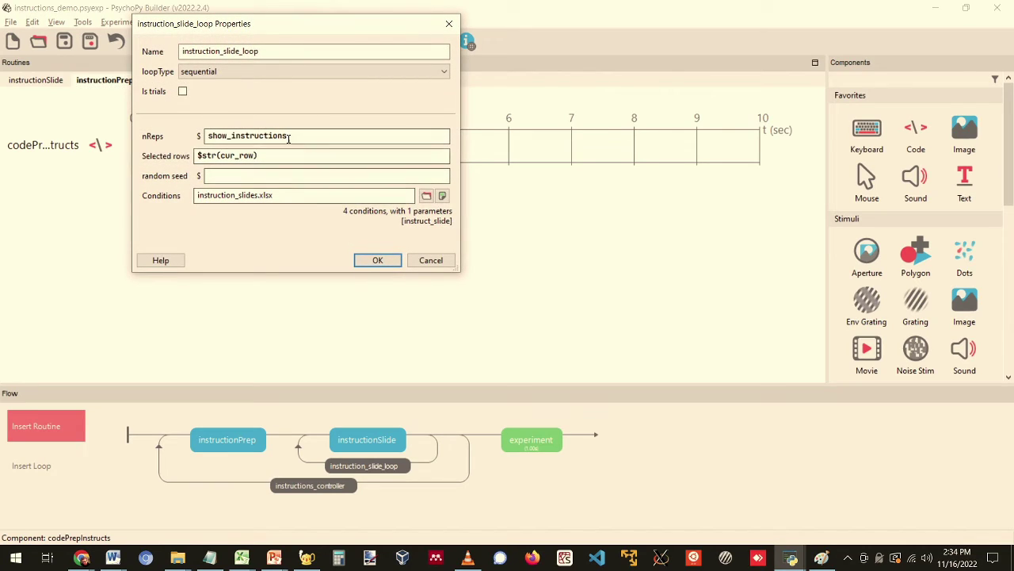
pyautogui.doubleClick(207, 135)
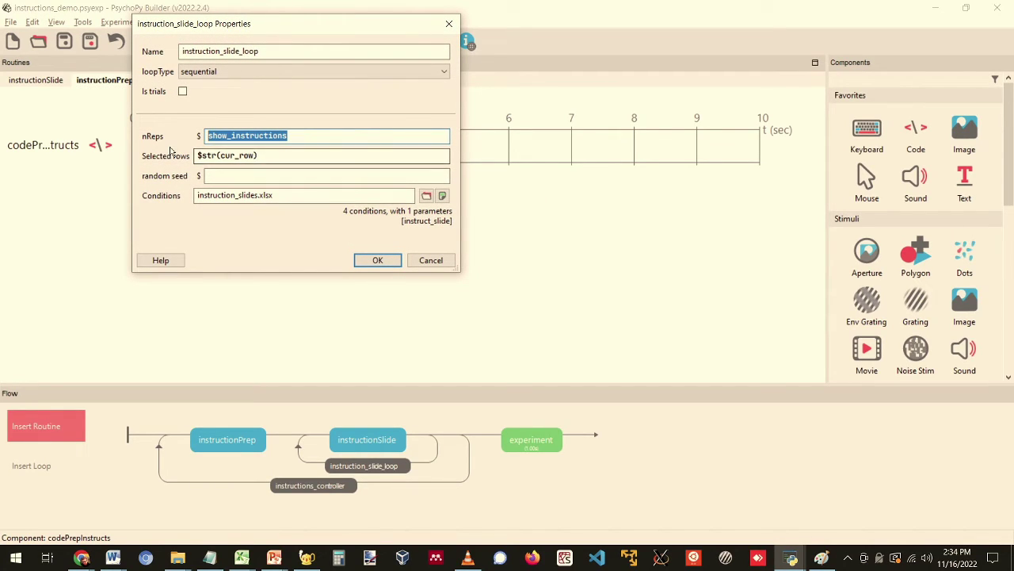
pyautogui.moveTo(201, 155); pyautogui.dragTo(260, 158)
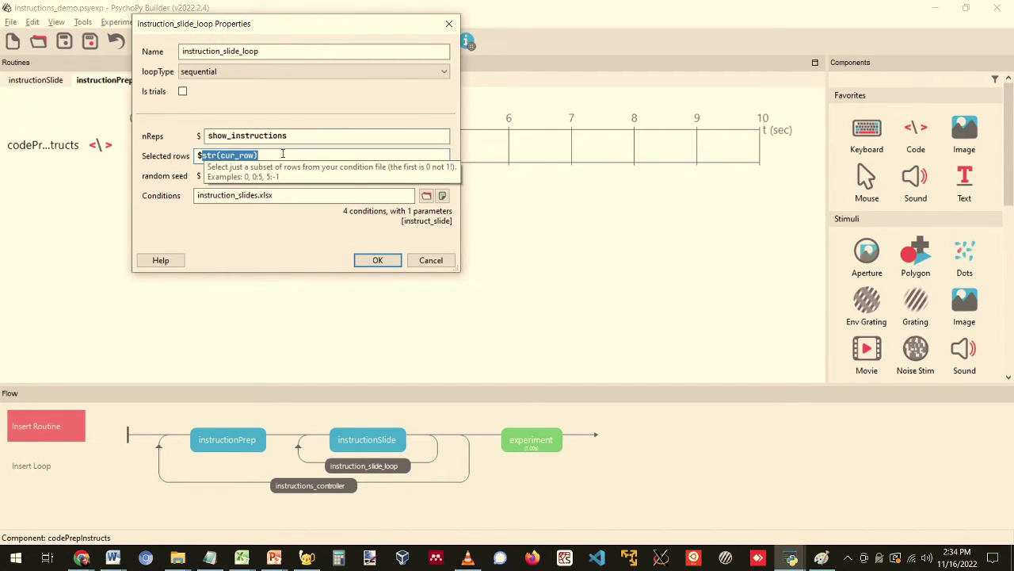
pyautogui.click(283, 154)
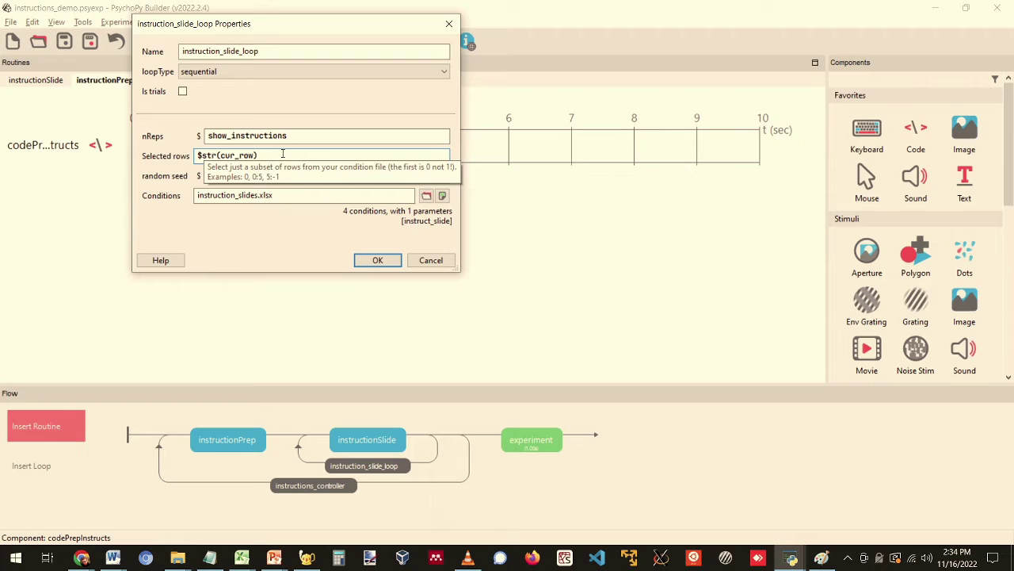
pyautogui.click(375, 262)
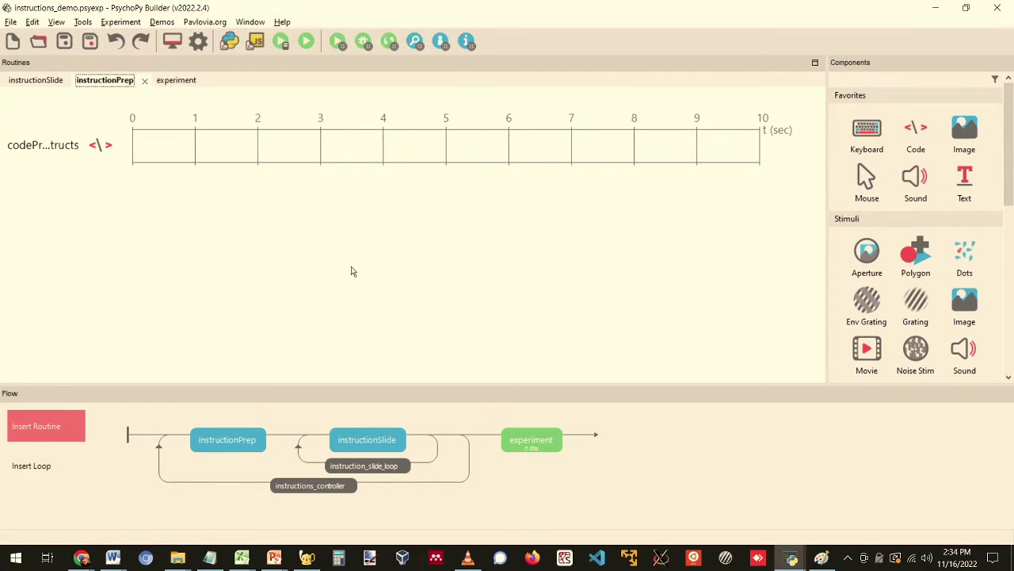
# Step: Run the experiment with the default session info and page forward from Instructions 1 to Instructions 4
pyautogui.click(306, 40)
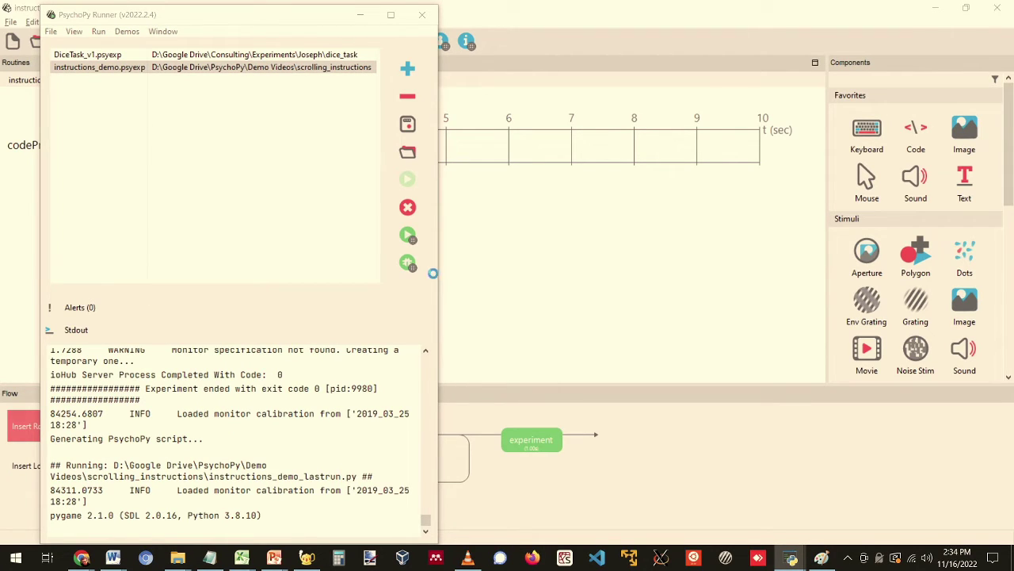
pyautogui.click(435, 228)
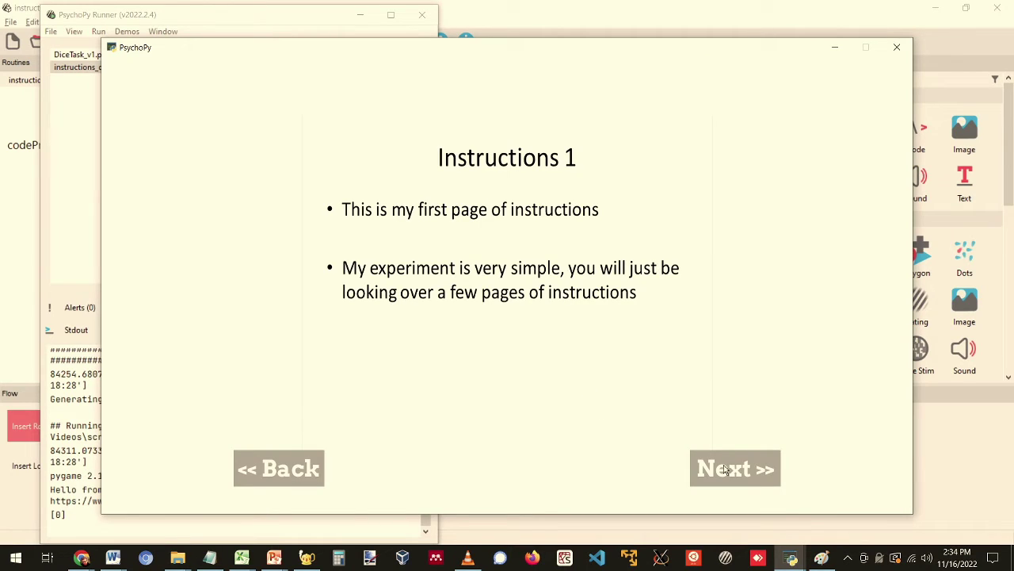
pyautogui.click(719, 464)
pyautogui.click(719, 465)
pyautogui.click(718, 464)
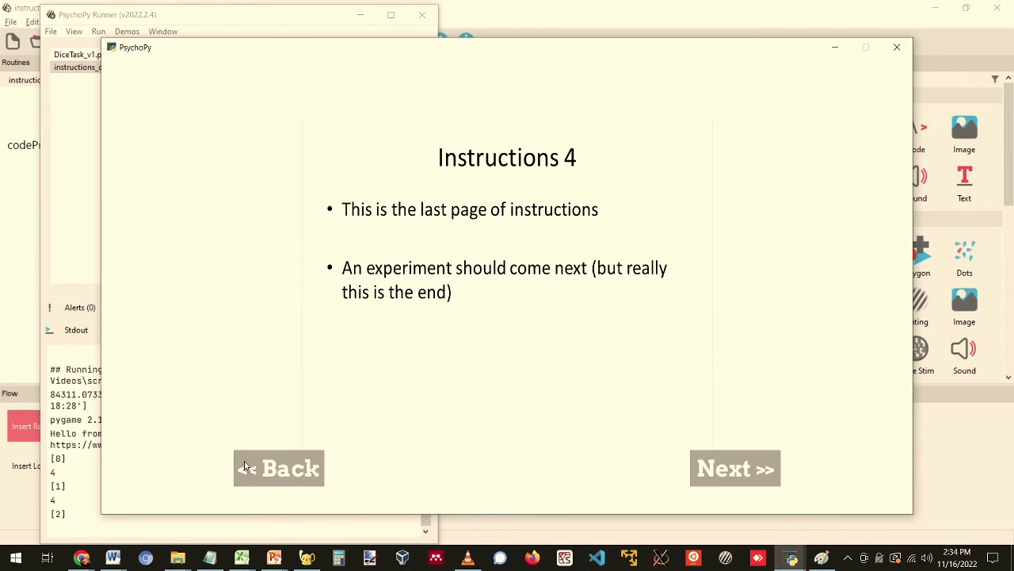
# Step: Test paging back and forth between the instruction slides, and proceed past the last slide into the experiment
pyautogui.click(267, 469)
pyautogui.click(290, 470)
pyautogui.click(724, 478)
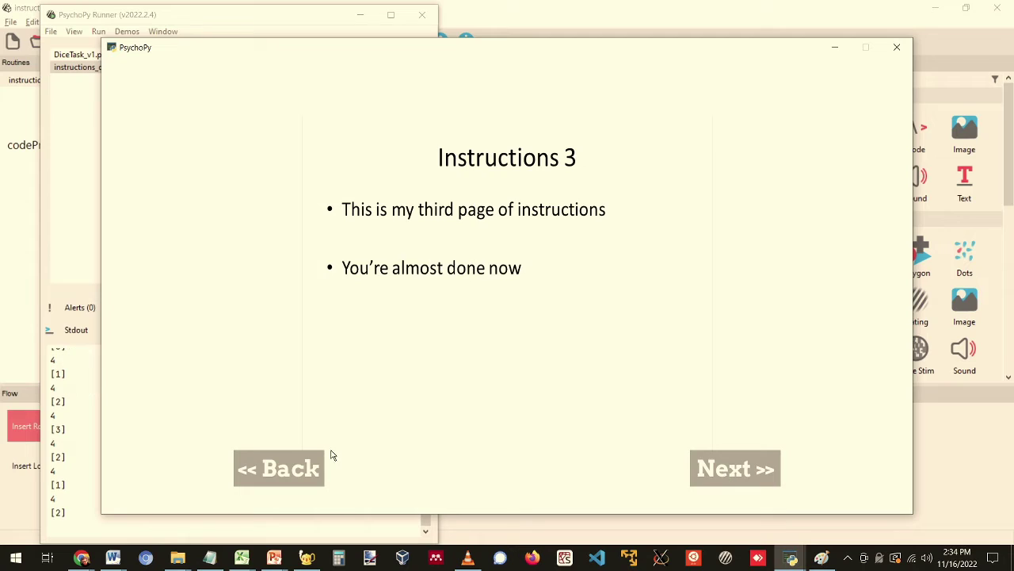
pyautogui.click(296, 462)
pyautogui.click(296, 462)
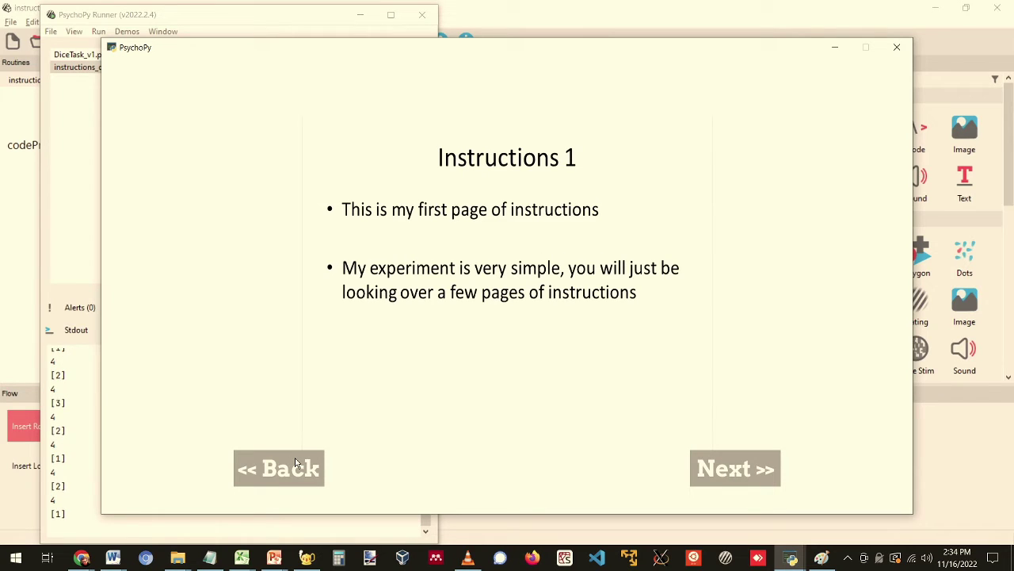
pyautogui.click(725, 473)
pyautogui.click(725, 473)
pyautogui.click(725, 473)
pyautogui.click(723, 470)
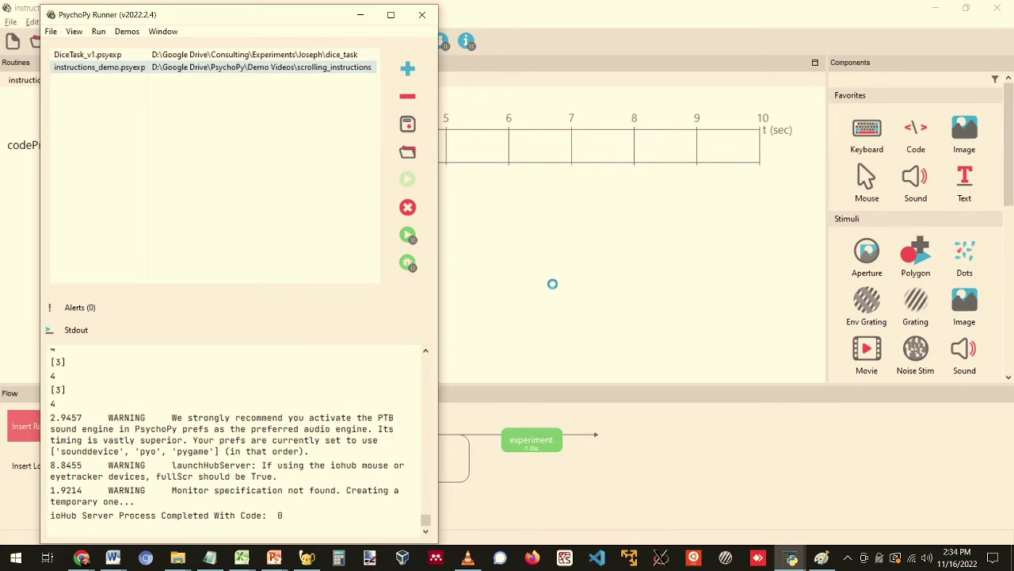
# Step: Copy the str(cur_row) expression from instruction_slide_loop's selected rows and replace it there with cur_row_string, keeping the $ prefix
pyautogui.click(550, 283)
pyautogui.doubleClick(34, 150)
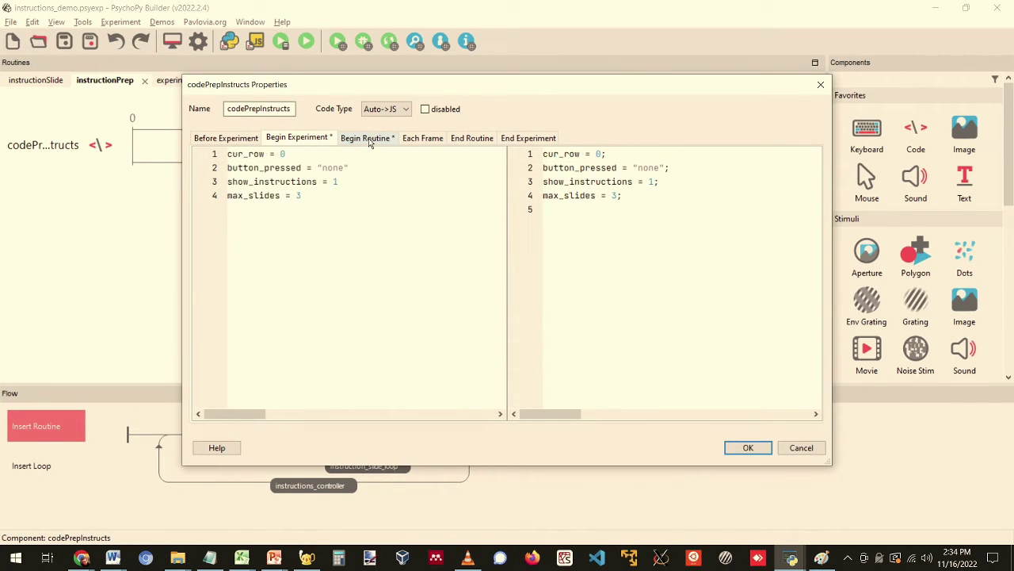
pyautogui.click(796, 449)
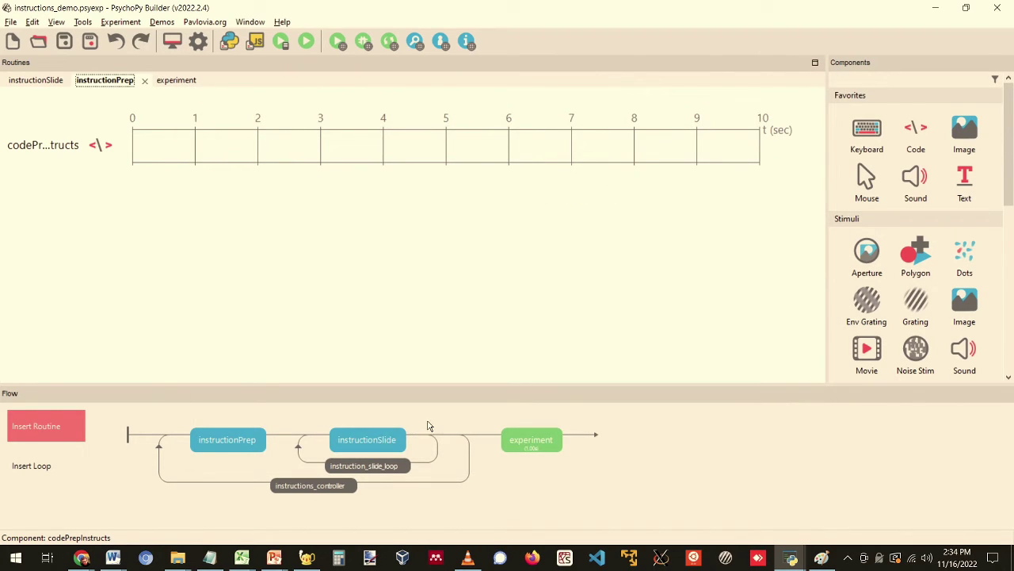
pyautogui.click(375, 470)
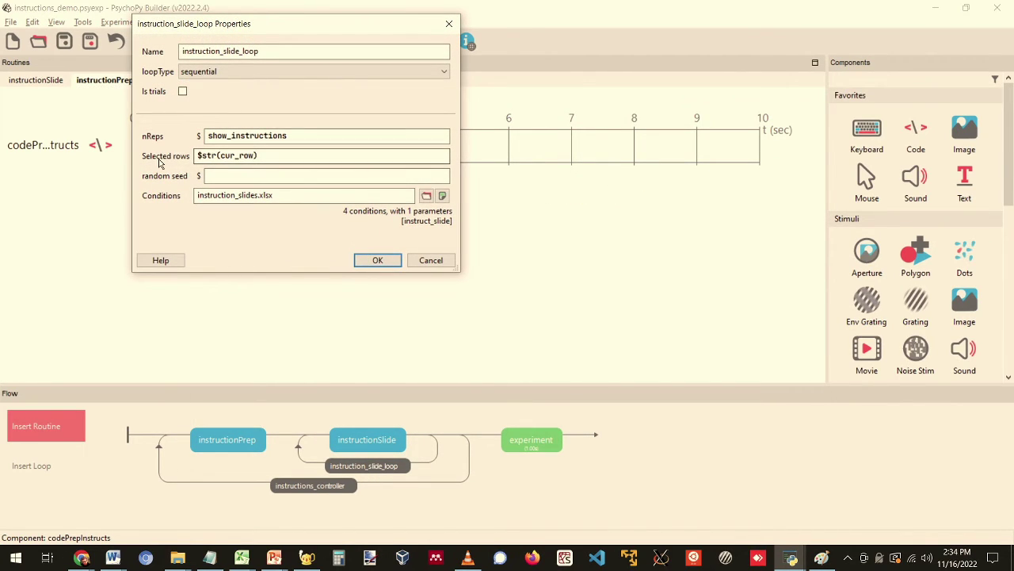
pyautogui.doubleClick(208, 155)
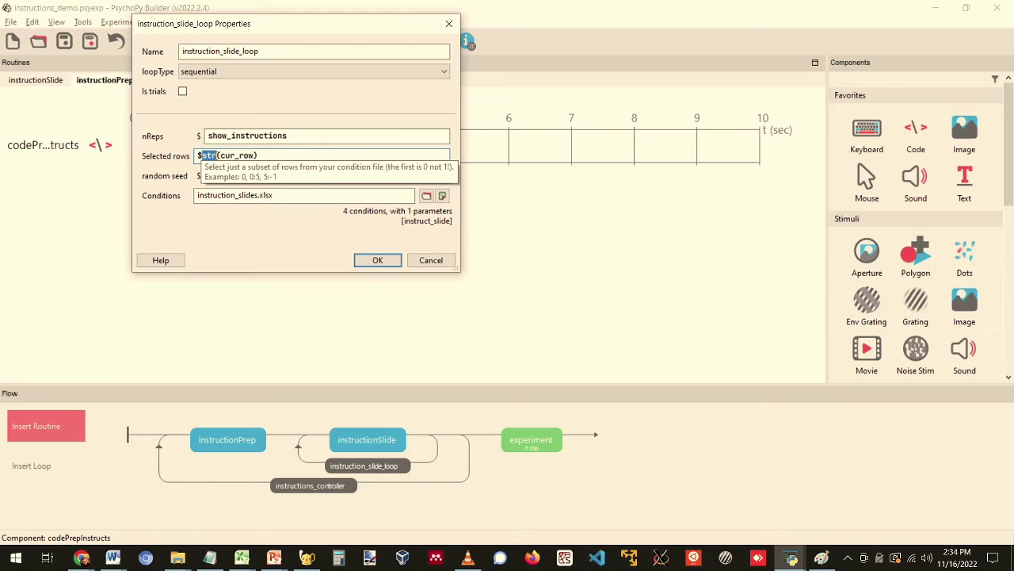
pyautogui.moveTo(253, 154); pyautogui.dragTo(201, 155)
pyautogui.hotkey('ctrl', 'c')
pyautogui.click(277, 155)
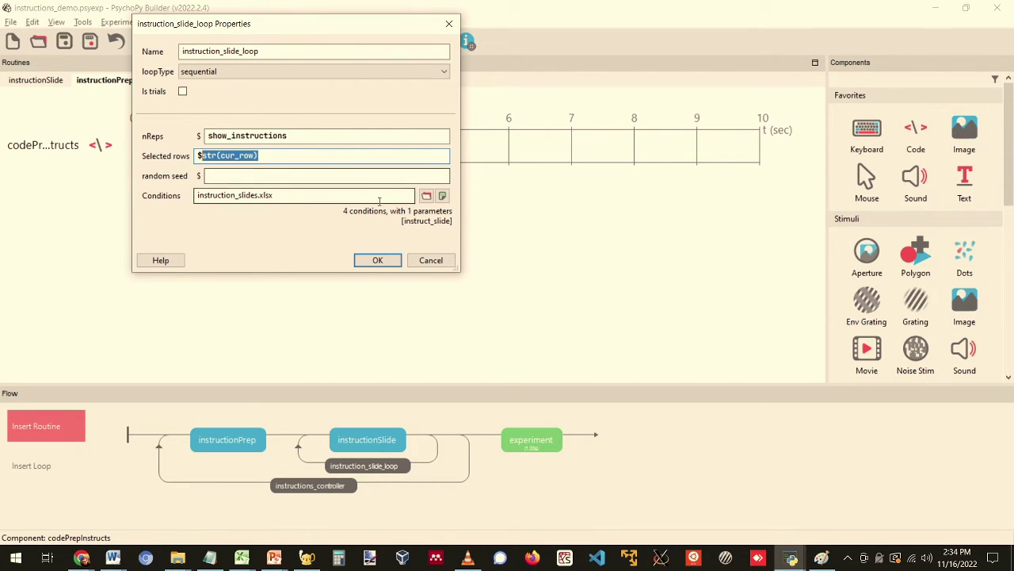
pyautogui.press('BackSpace')
pyautogui.write('cur_row_string')
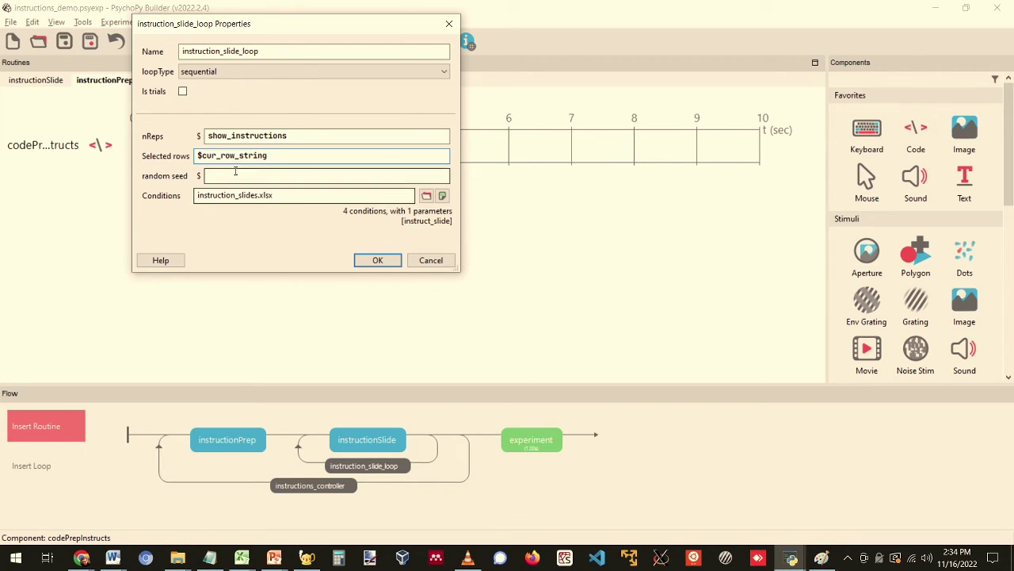
pyautogui.click(378, 260)
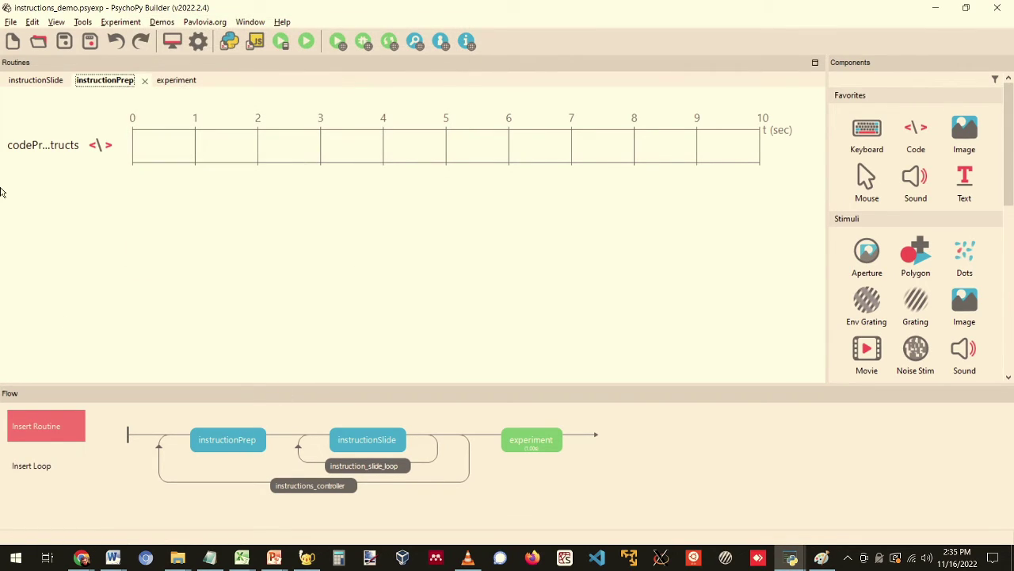
# Step: Add the unindented line cur_row_string = str(cur_row) at the end of codePrepInstructs' Begin Routine code
pyautogui.click(35, 142)
pyautogui.click(367, 137)
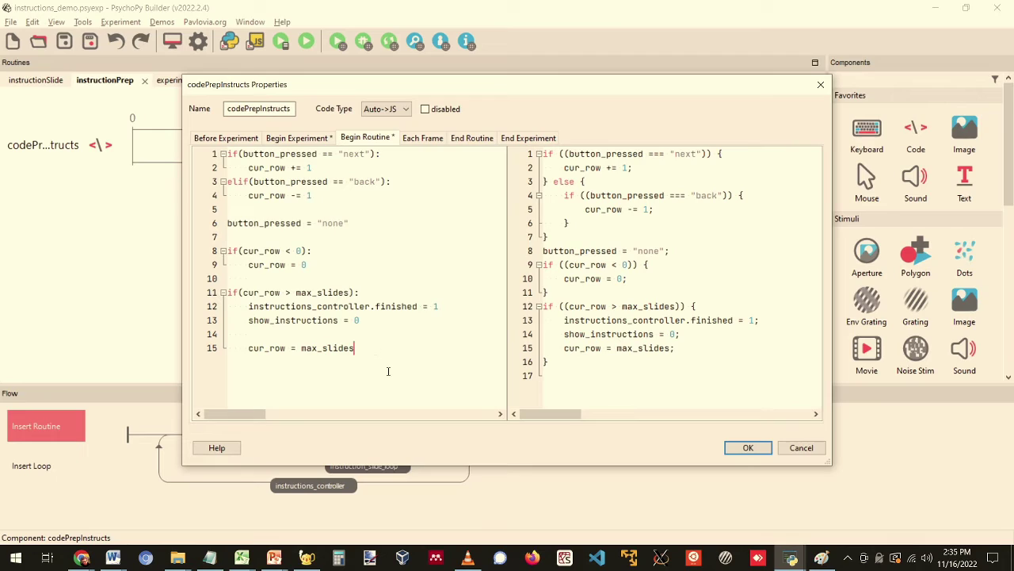
pyautogui.press('Return')
pyautogui.press('Return')
pyautogui.press('BackSpace')
pyautogui.hotkey('ctrl', 'v')
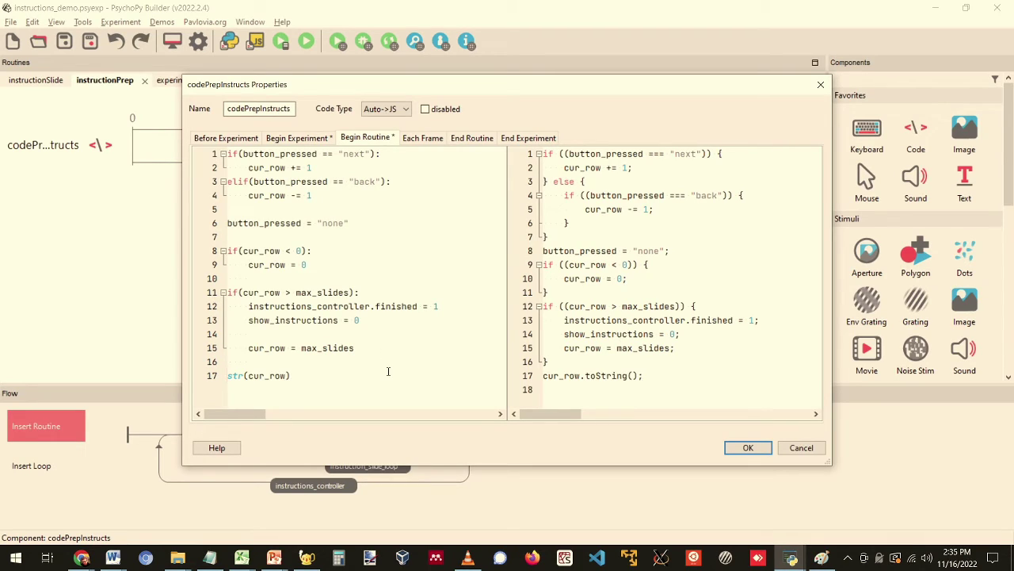
pyautogui.press('Home')
pyautogui.write('cur_row_')
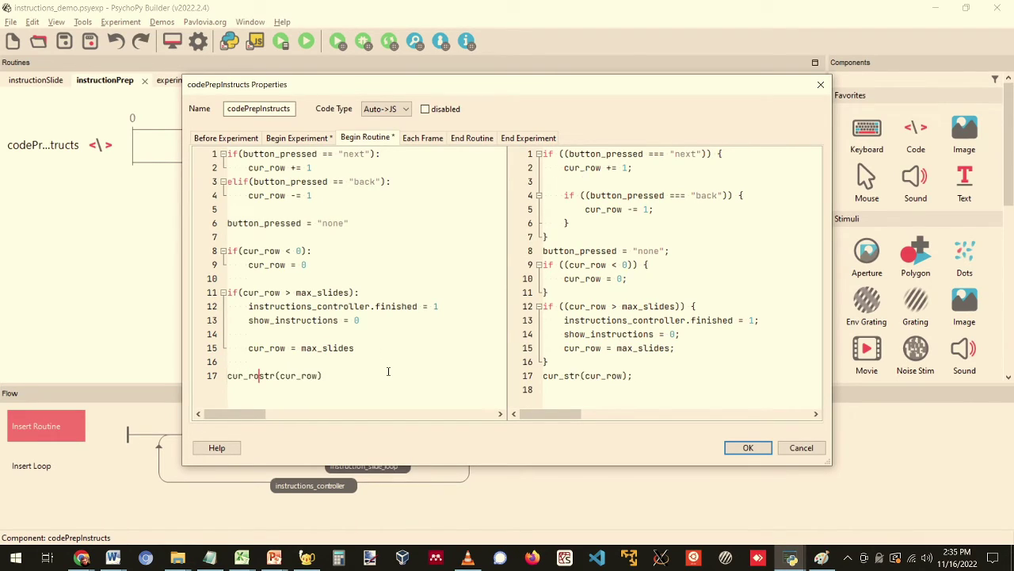
pyautogui.write('string =')
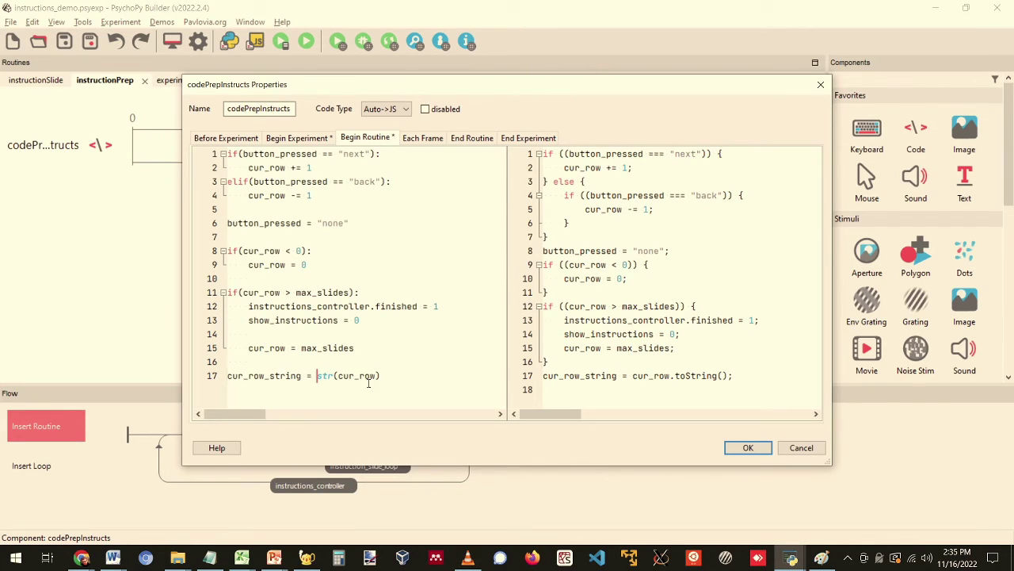
# Step: Compare the Python cur_row_string line with its JavaScript translation, and close the code component keeping the new line
pyautogui.moveTo(382, 378); pyautogui.dragTo(226, 378)
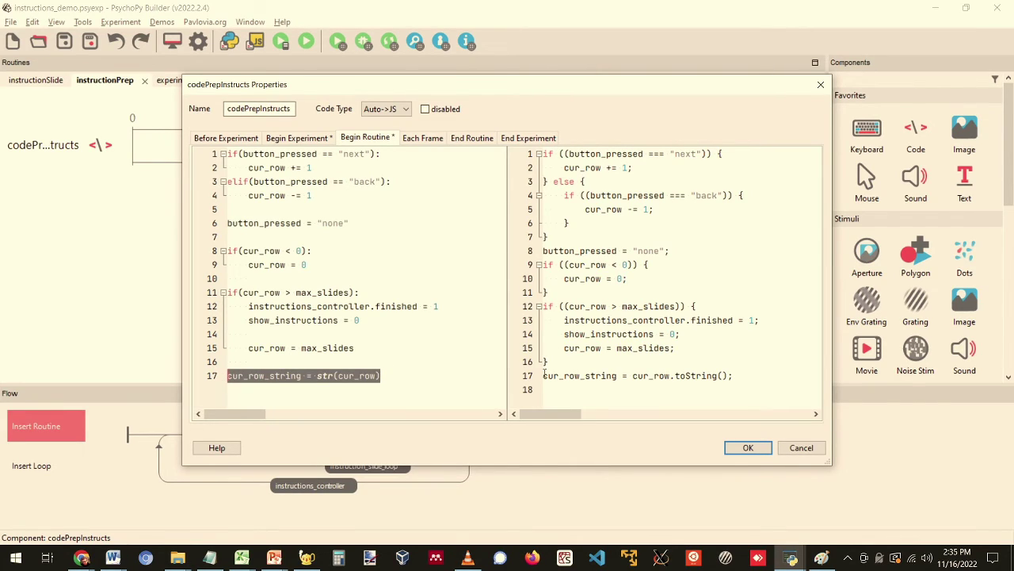
pyautogui.moveTo(545, 375); pyautogui.dragTo(745, 376)
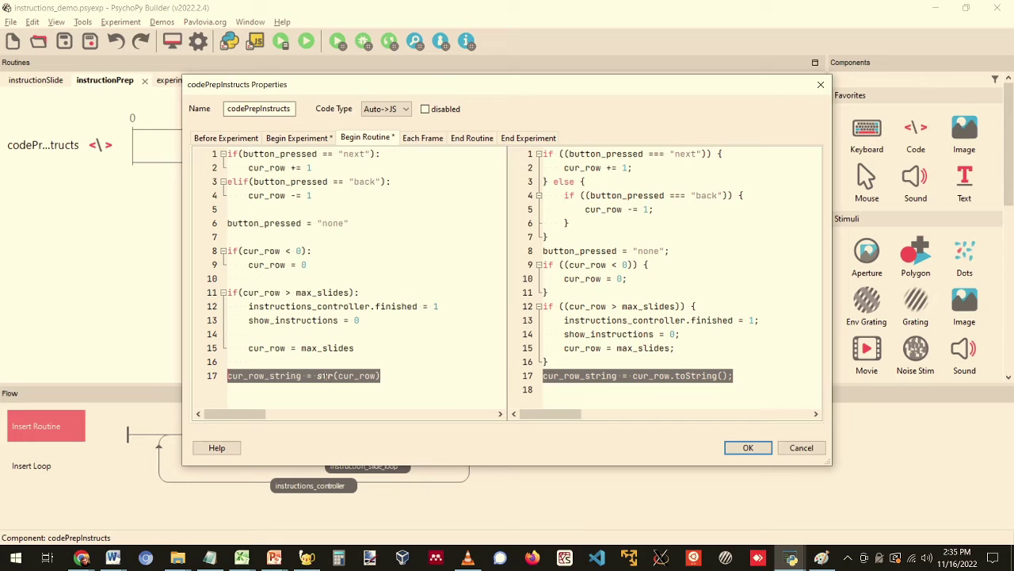
pyautogui.moveTo(317, 376); pyautogui.dragTo(376, 375)
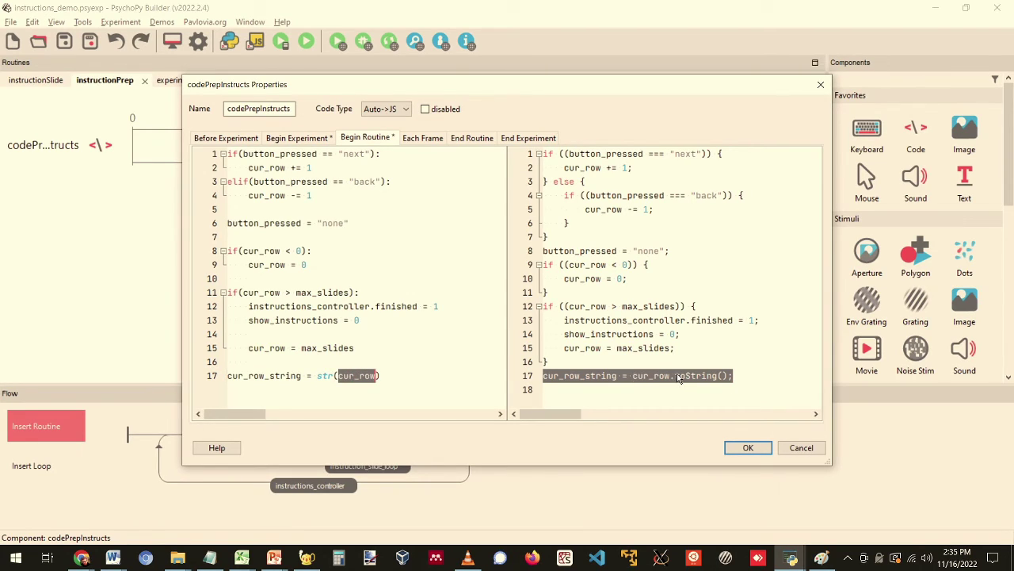
pyautogui.click(744, 375)
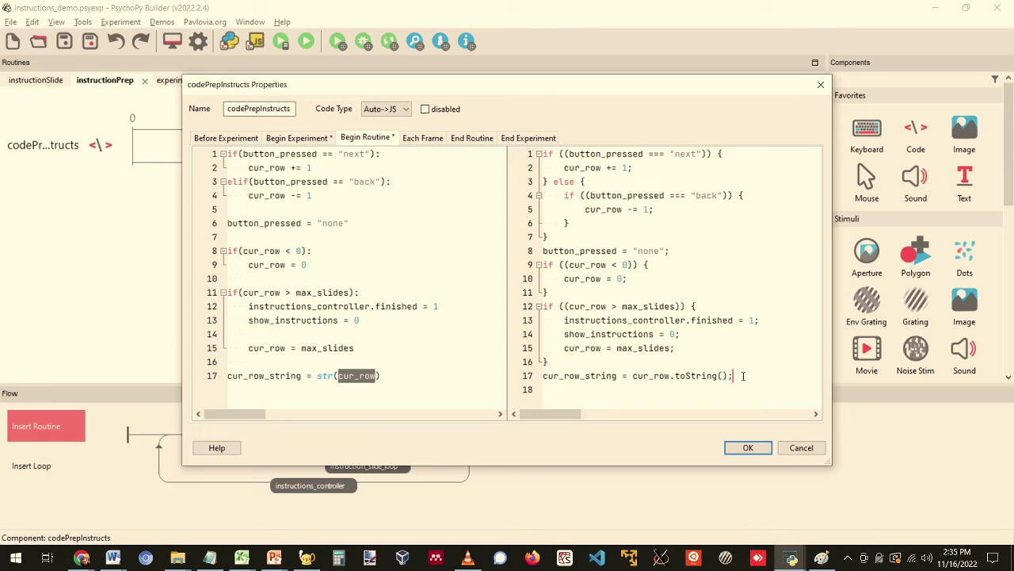
pyautogui.click(801, 447)
# Step: Try str(cur_row) in instruction_slide_loop's selected rows, and restore the cur_row_string expression
pyautogui.click(386, 467)
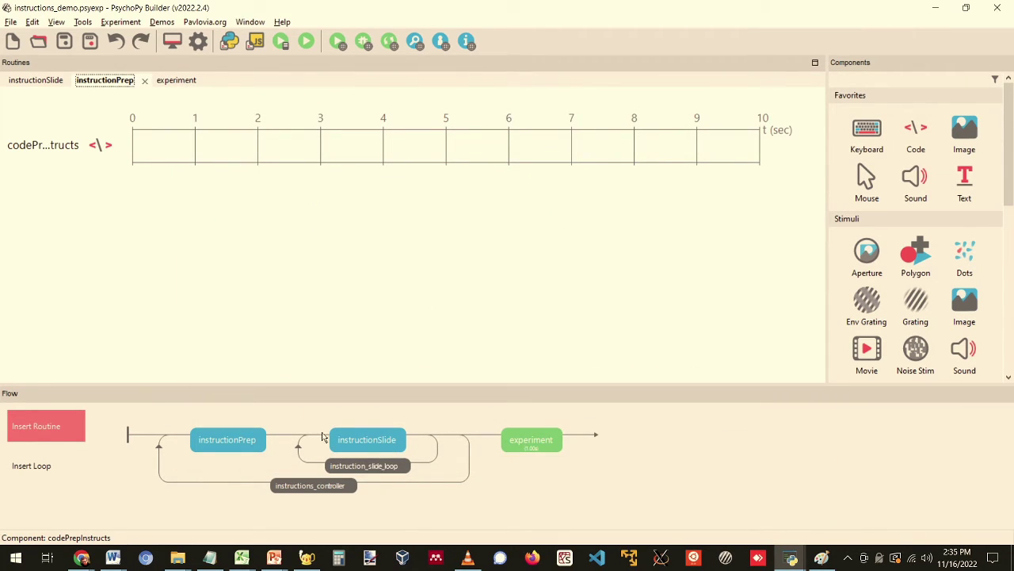
pyautogui.click(200, 155)
pyautogui.write('str(cur_row_string')
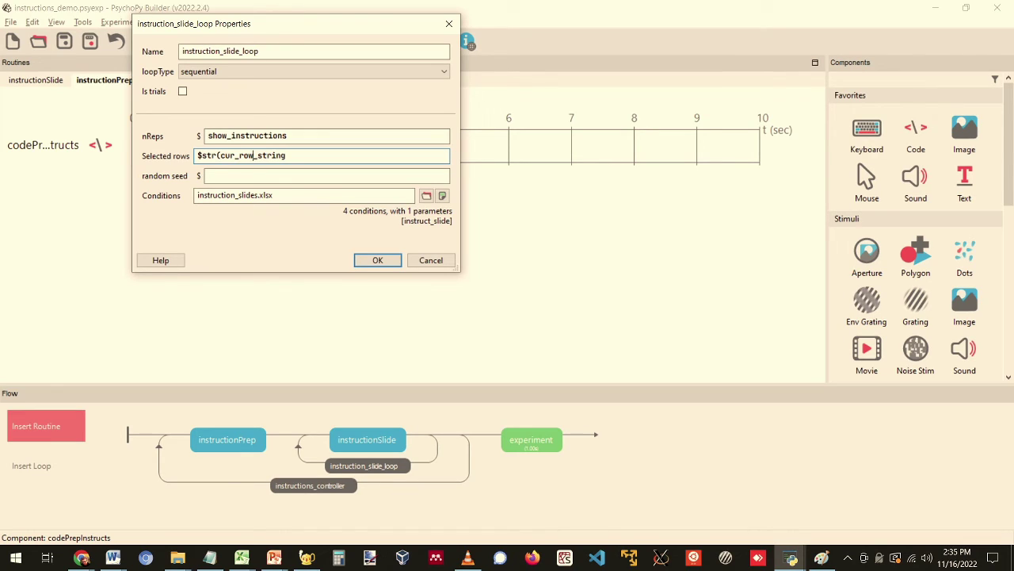
pyautogui.hotkey('shift', 'End')
pyautogui.write(')')
pyautogui.press('BackSpace')
pyautogui.press('BackSpace')
pyautogui.press('BackSpace')
pyautogui.press('BackSpace')
pyautogui.press('BackSpace')
pyautogui.write('_string')
pyautogui.click(366, 265)
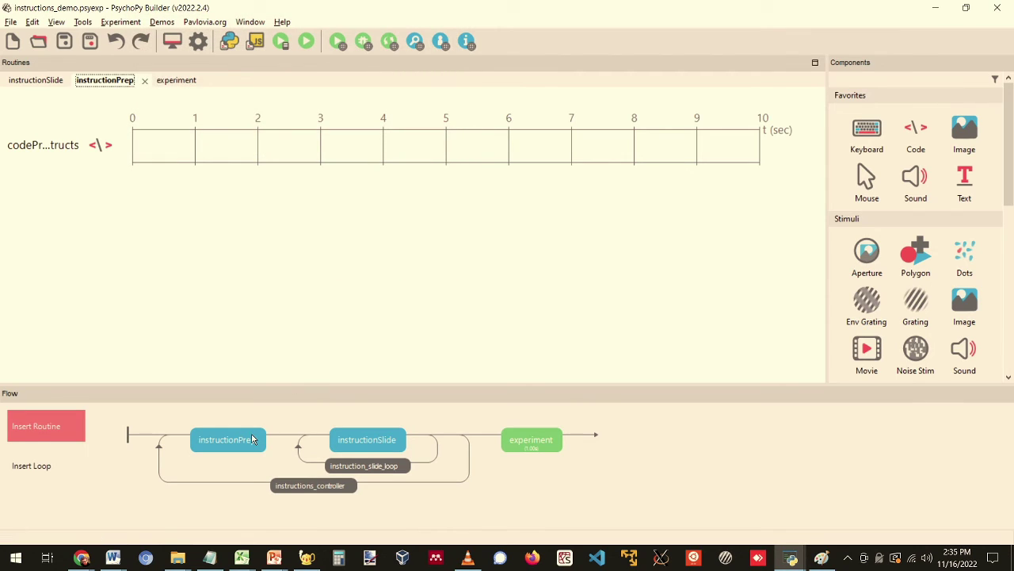
# Step: Examine the JavaScript translation of cur_row_string in codePrepInstructs' Begin Routine code and the variables in its Begin Experiment code
pyautogui.click(76, 148)
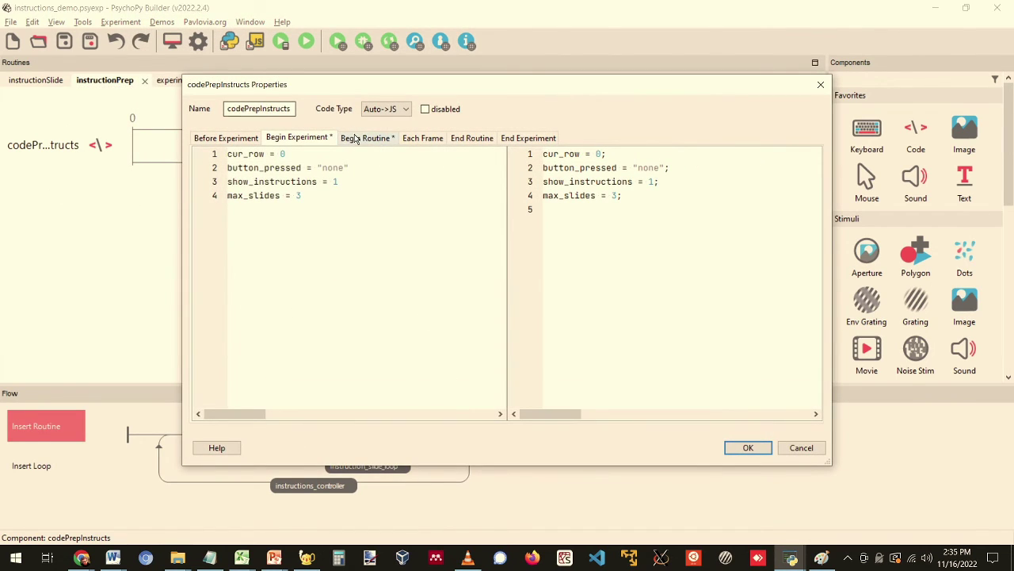
pyautogui.click(363, 138)
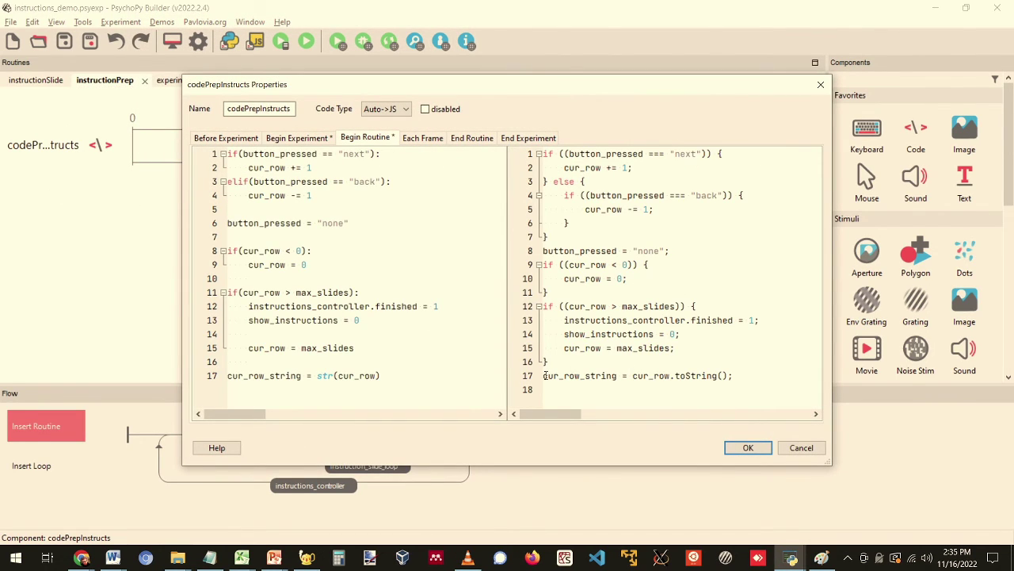
pyautogui.moveTo(545, 376); pyautogui.dragTo(630, 389)
pyautogui.moveTo(746, 387); pyautogui.dragTo(751, 377)
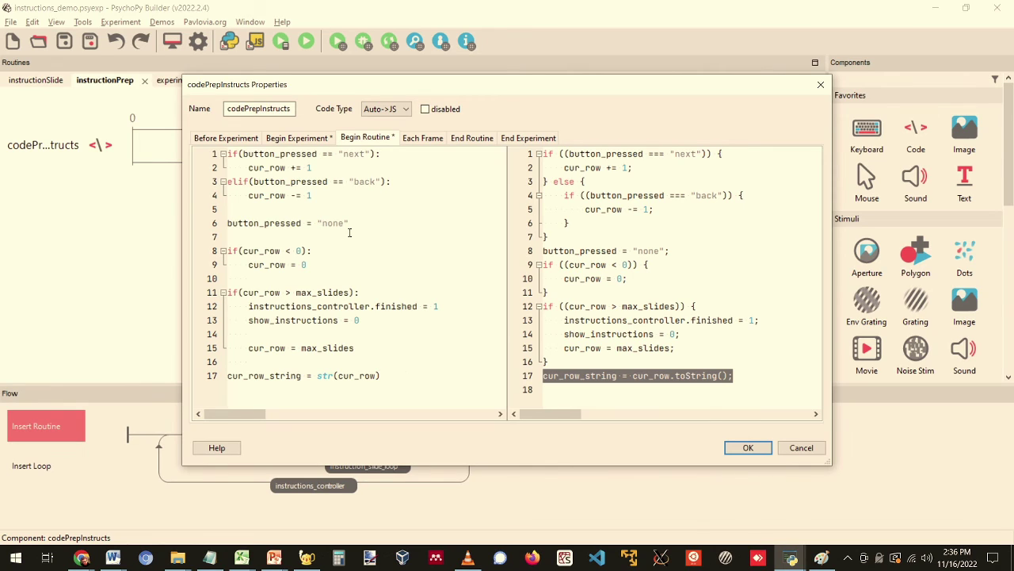
pyautogui.click(310, 138)
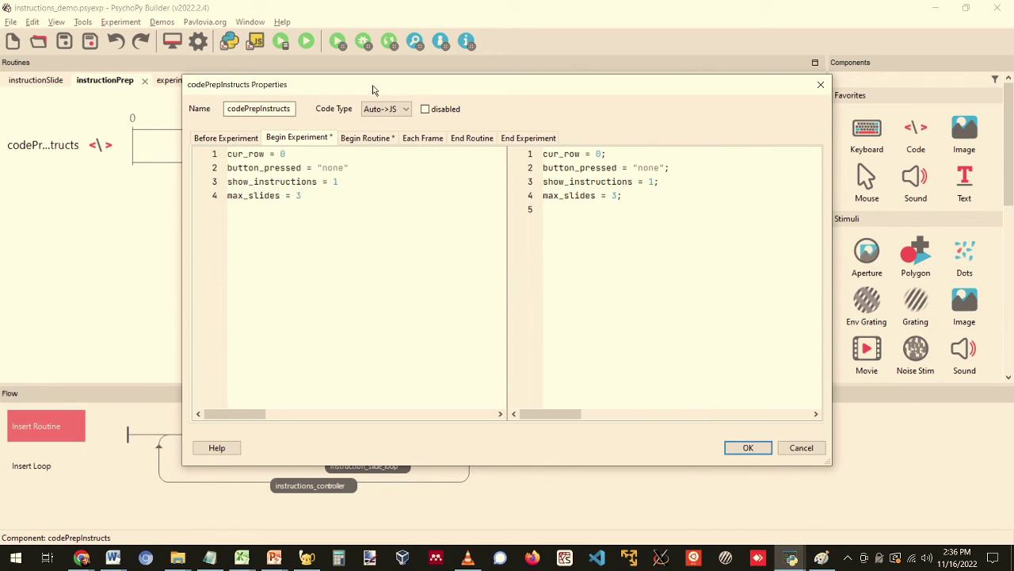
# Step: Review codePrepInstructs' Begin Routine code beside the experiment flow, and close the code component keeping its code
pyautogui.moveTo(373, 90); pyautogui.dragTo(589, 68)
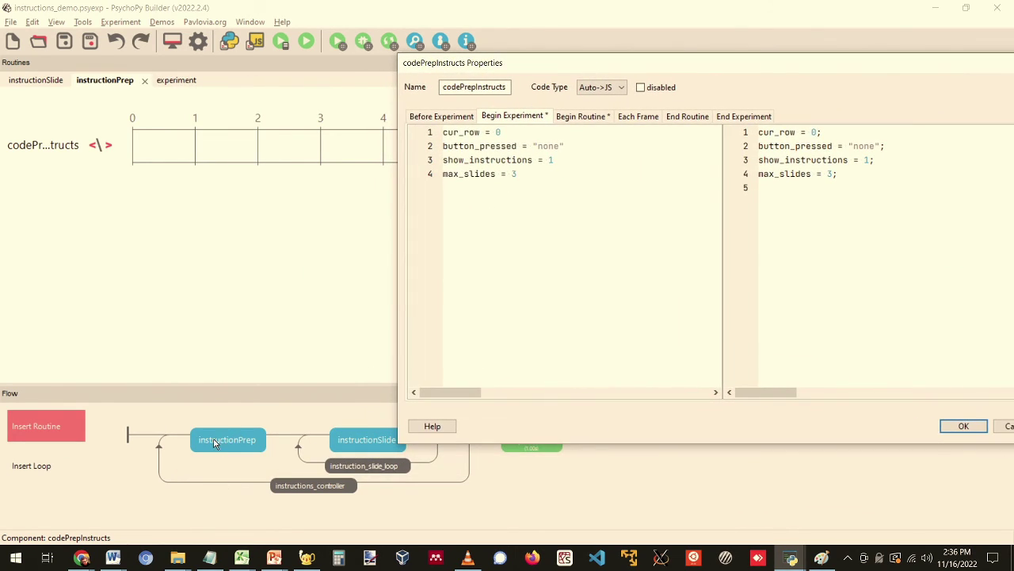
pyautogui.click(601, 119)
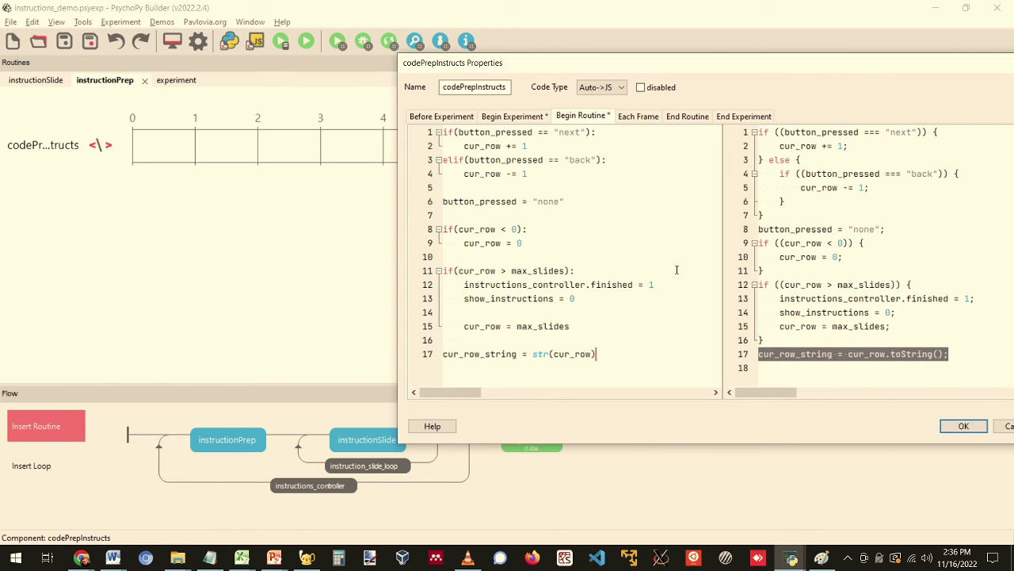
pyautogui.click(963, 426)
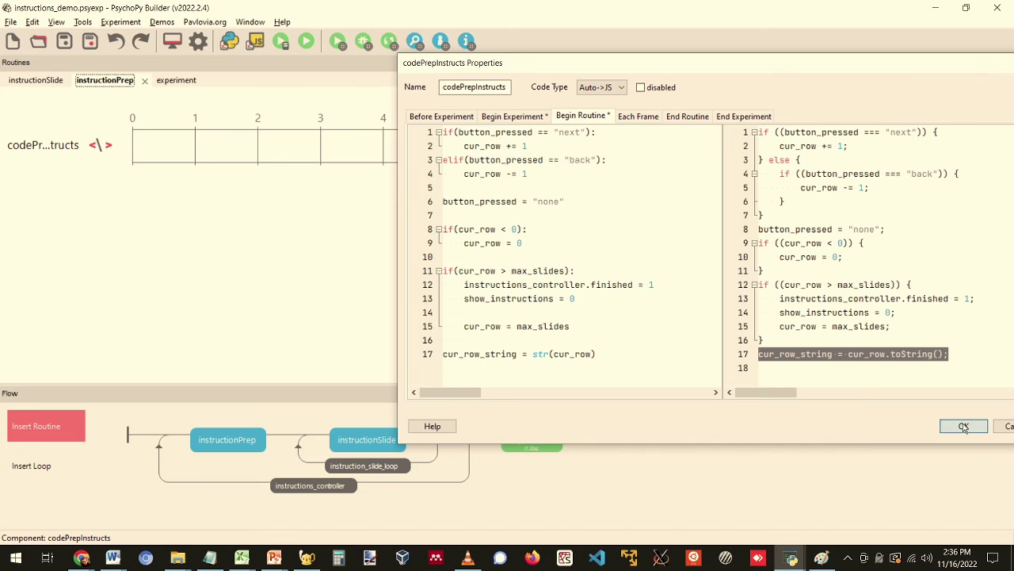
# Step: Check the callback functions of buttonNext and buttonBack in the instructionSlide routine, closing each without changes
pyautogui.click(380, 442)
pyautogui.click(72, 189)
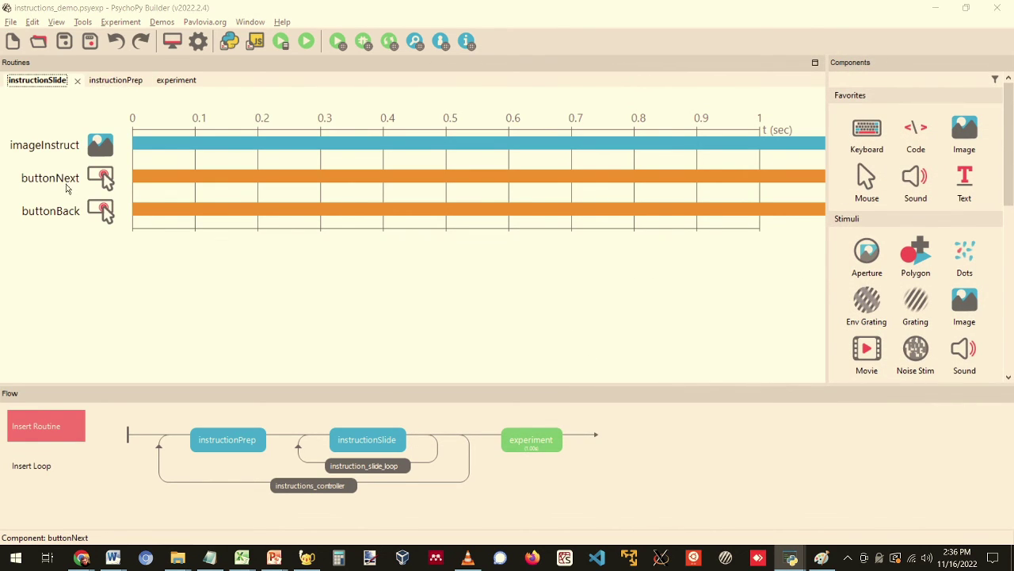
pyautogui.moveTo(359, 248); pyautogui.dragTo(195, 235)
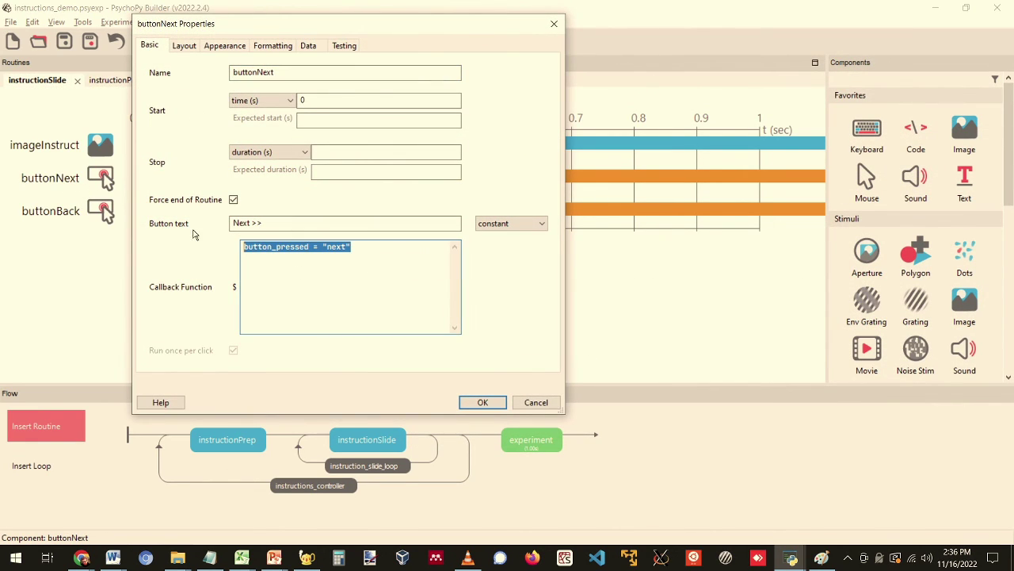
pyautogui.click(536, 403)
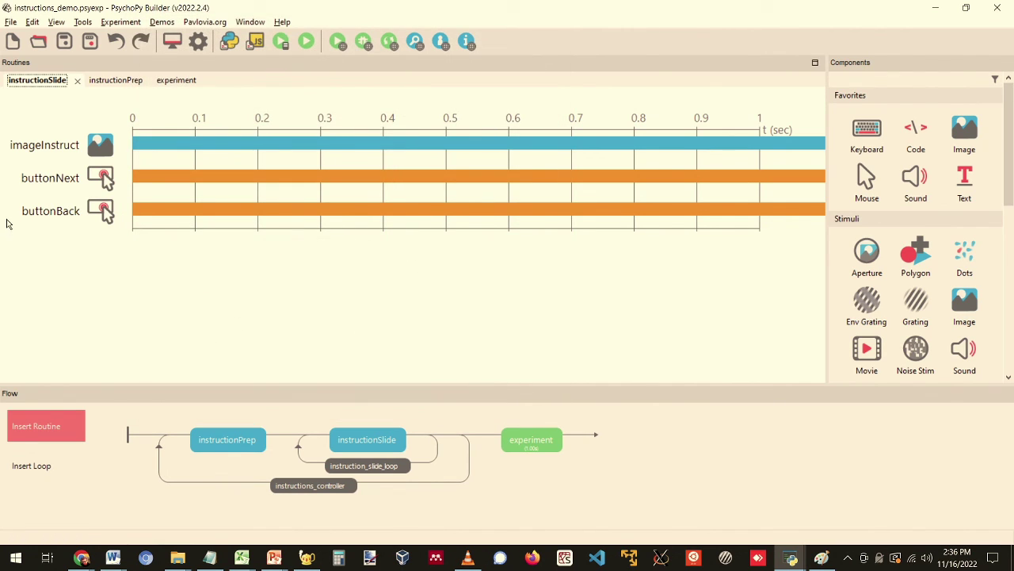
pyautogui.click(58, 223)
pyautogui.moveTo(385, 246); pyautogui.dragTo(215, 244)
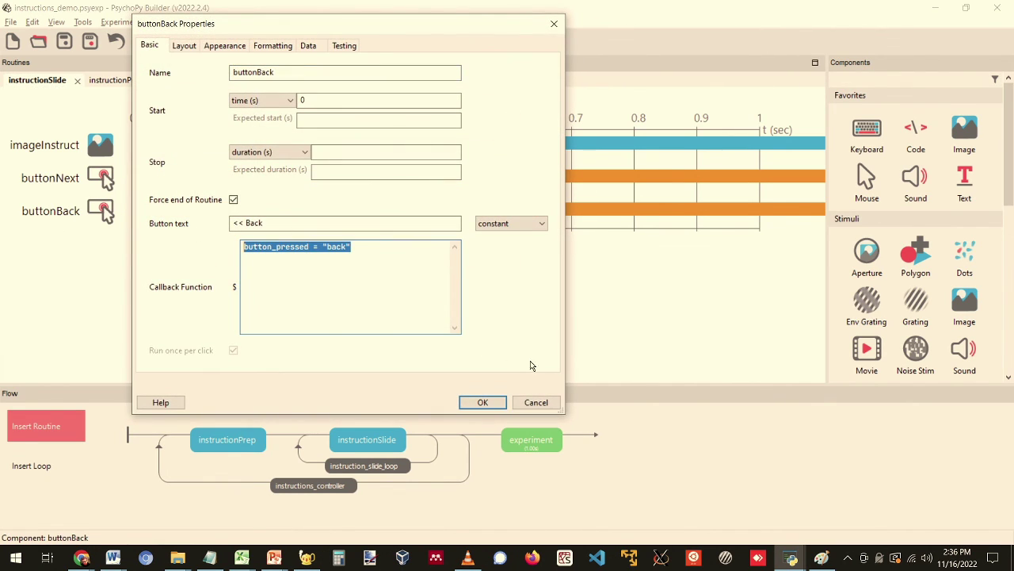
pyautogui.click(537, 403)
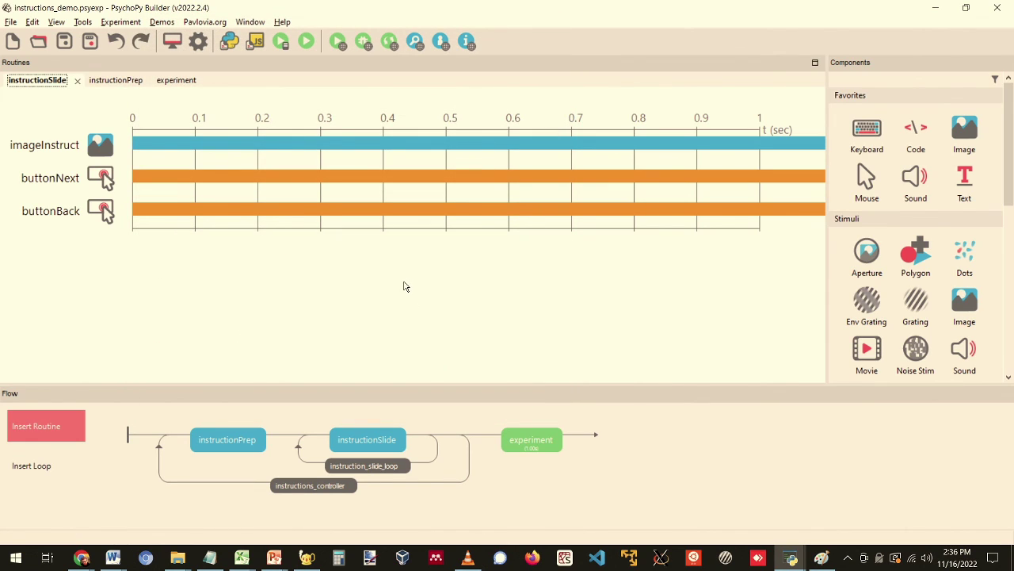